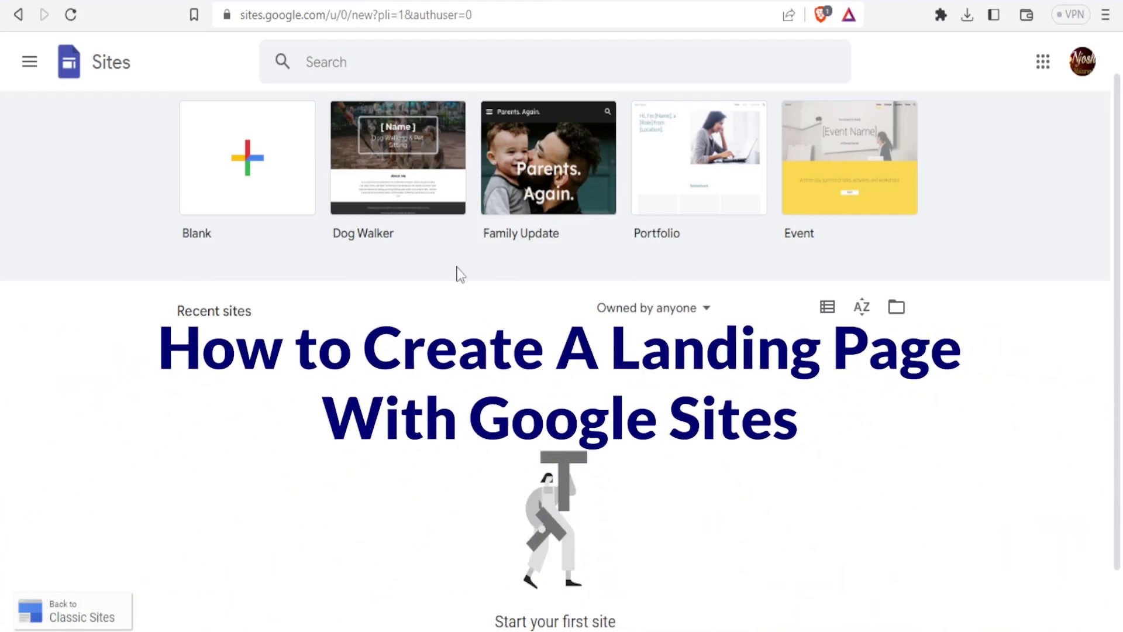
Edit the browser address to switch to the other Google account's Sites start page
click(265, 16)
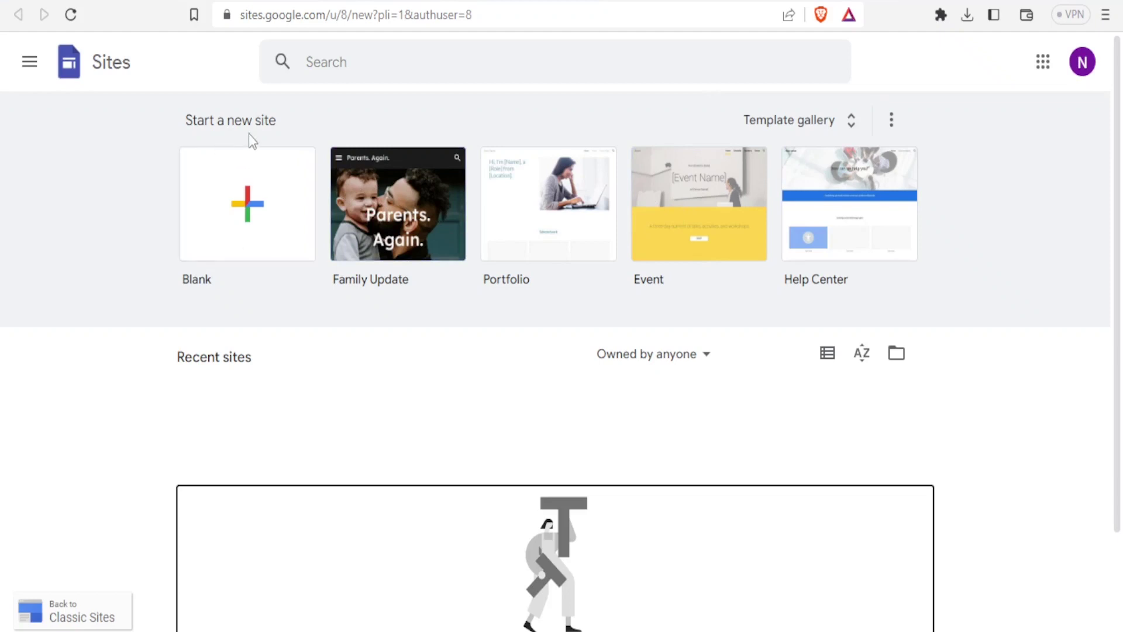
Create a new blank site, skip the introductory tour and show its pages list
click(257, 215)
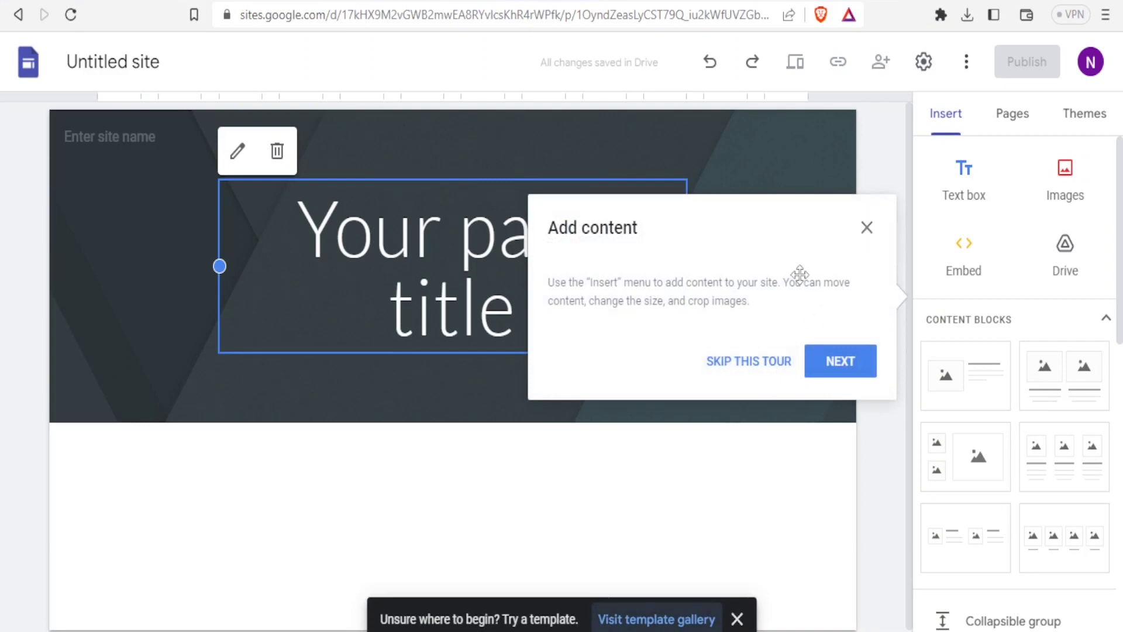
click(737, 373)
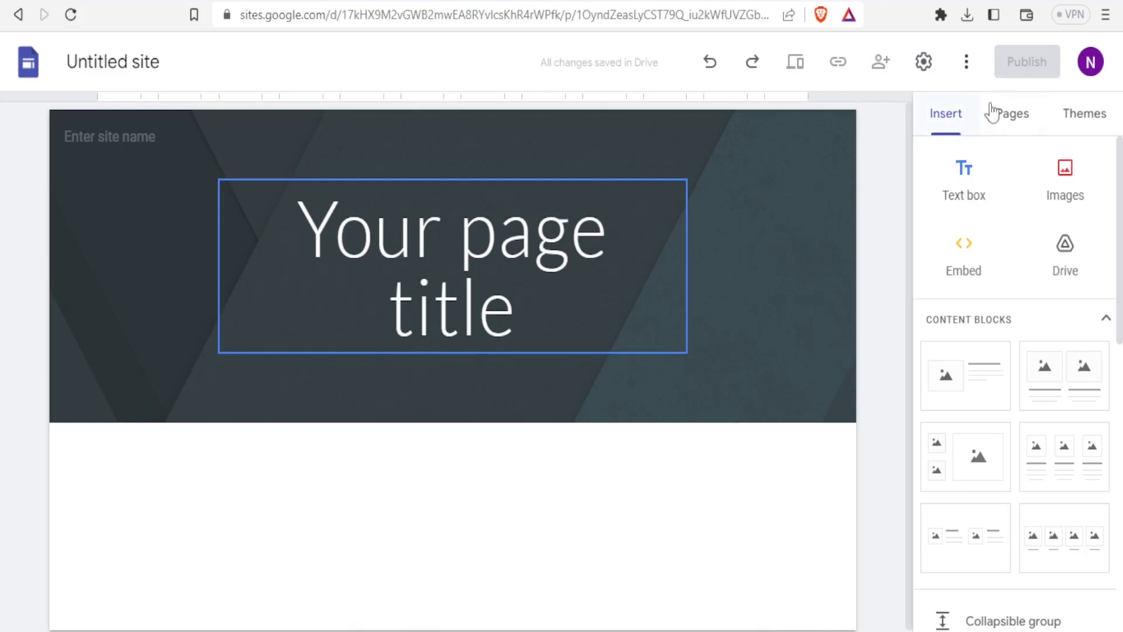
click(1012, 120)
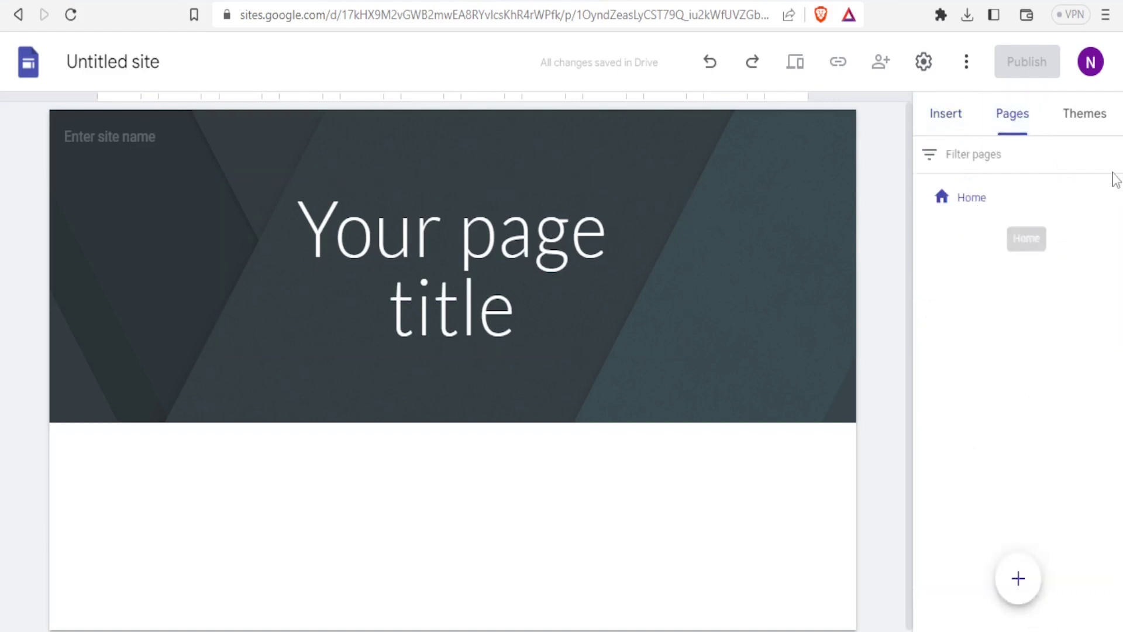
Browse the available themes, then inspect the Home page's options in the Pages list
click(1087, 118)
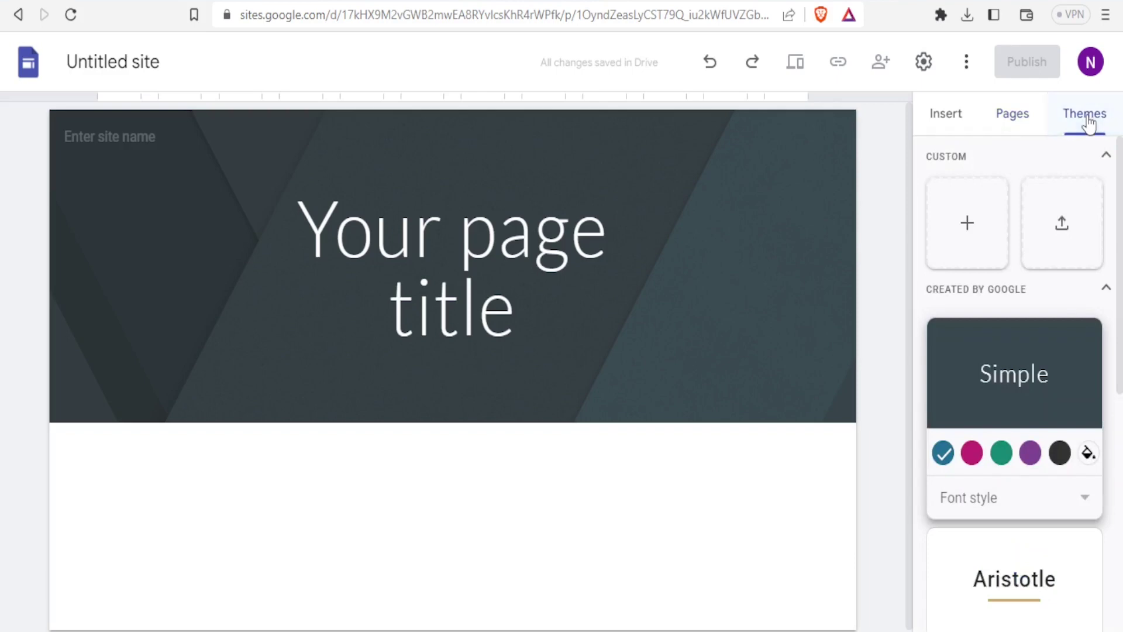
scroll(1112, 245, down, 7)
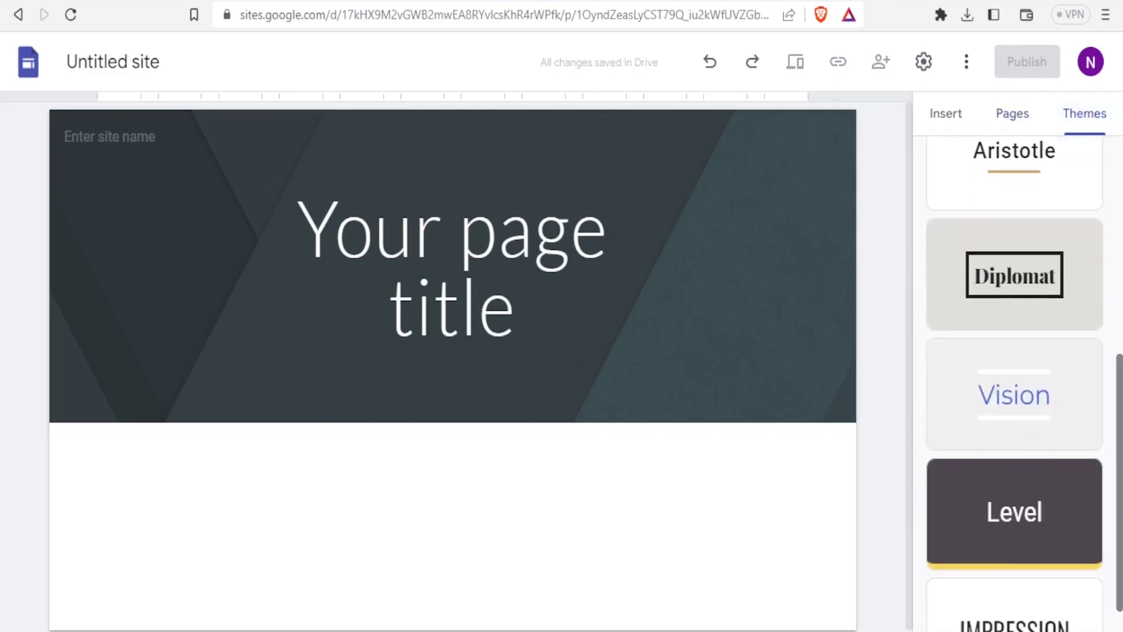
click(1011, 117)
mouse_move(993, 208)
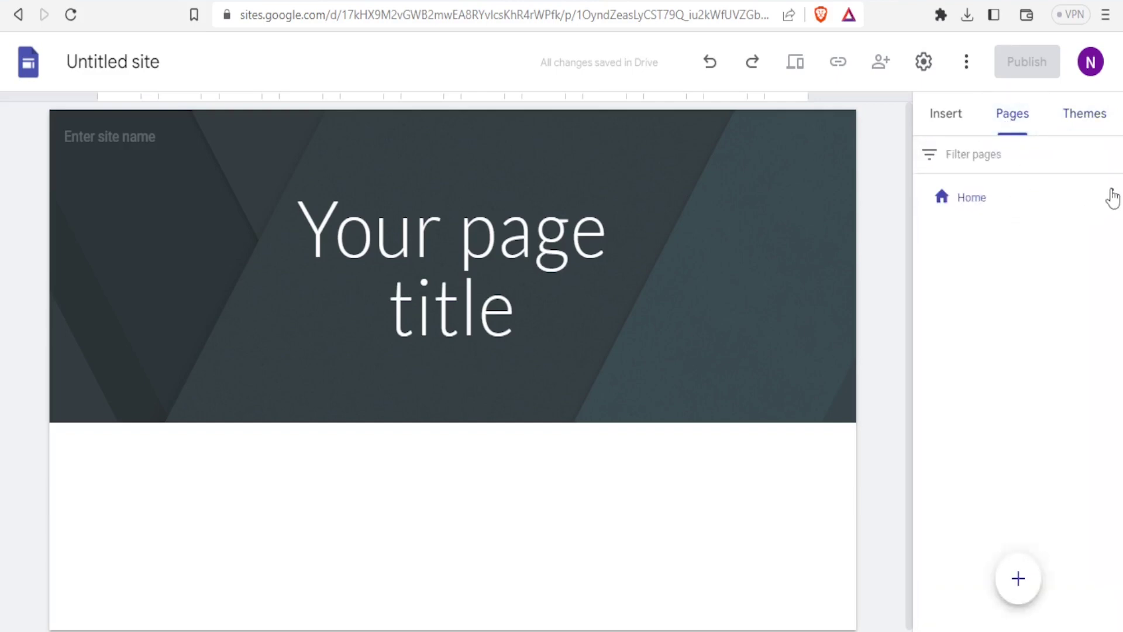
click(1111, 199)
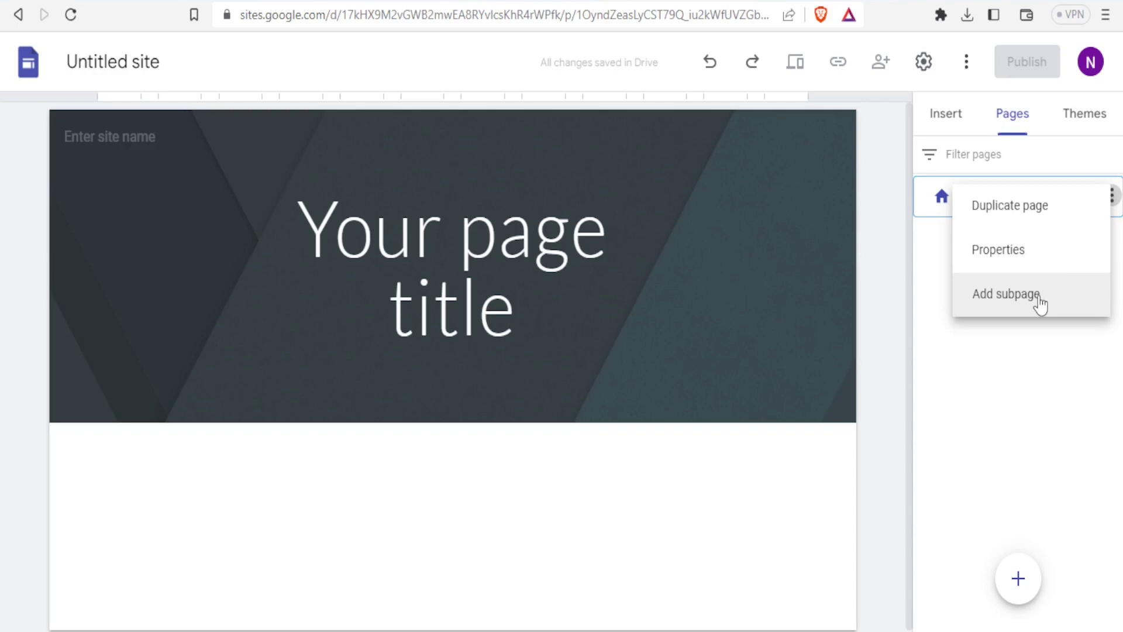
click(949, 117)
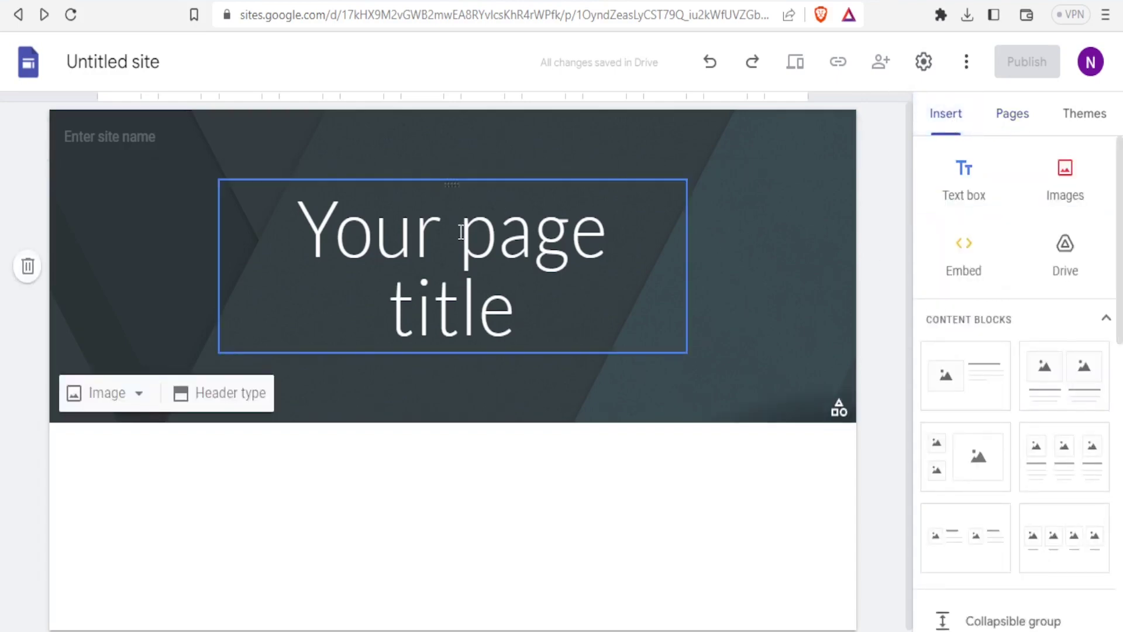
Name the site 'Njoshnet production' and go to the Brand images logo settings
click(111, 138)
text(Njoshnet production)
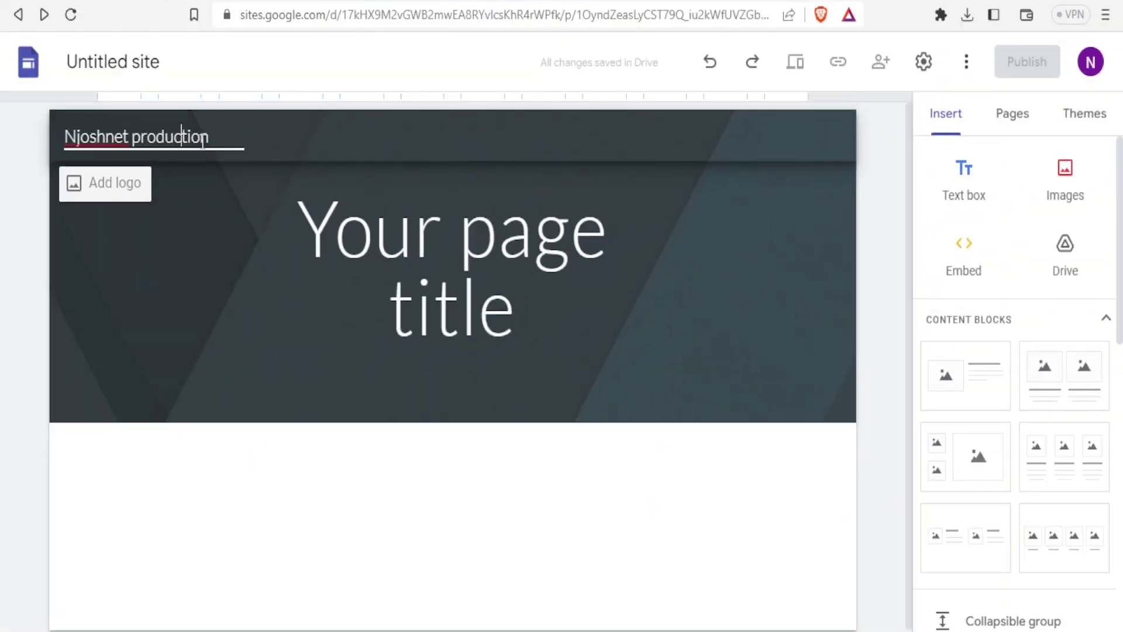
click(218, 142)
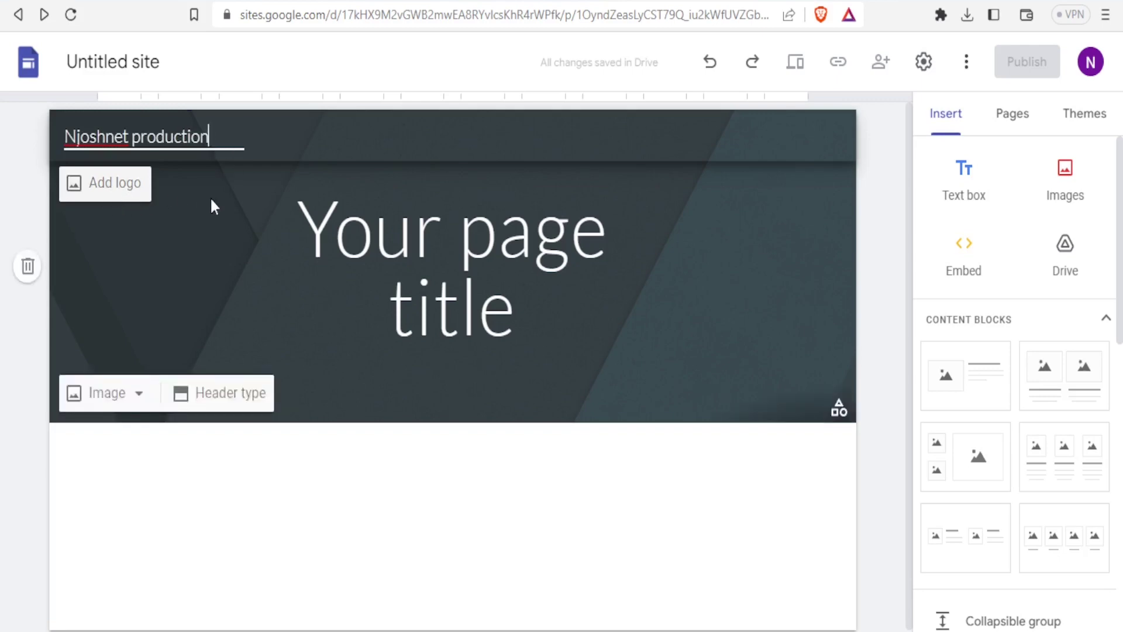
click(94, 198)
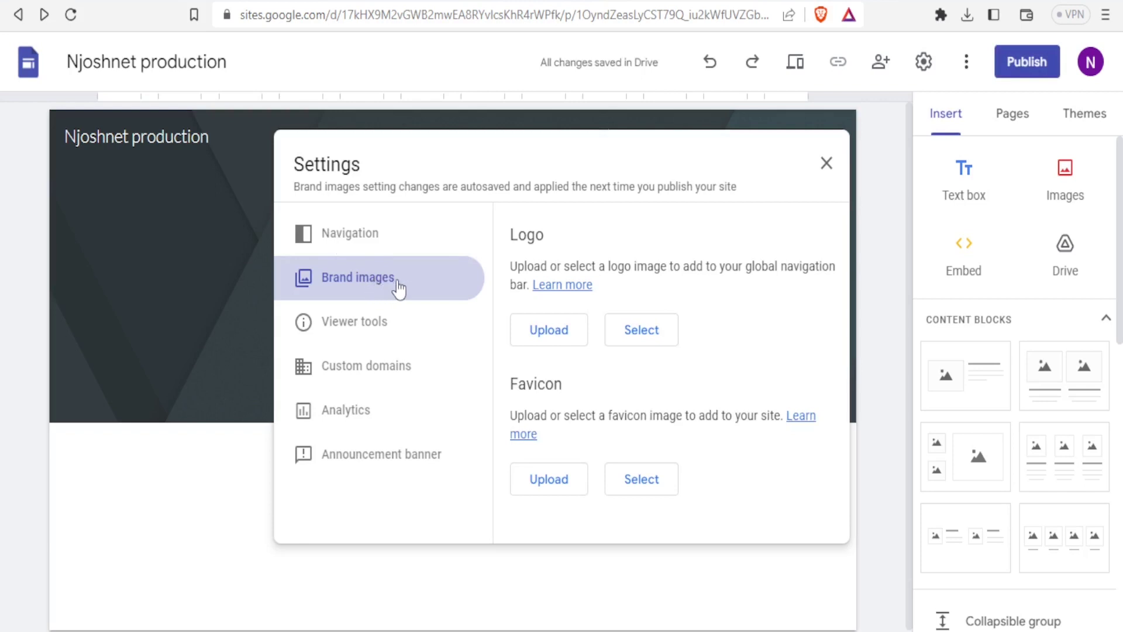
Upload the 'logo new 2022' image as the site logo and close Settings
click(558, 336)
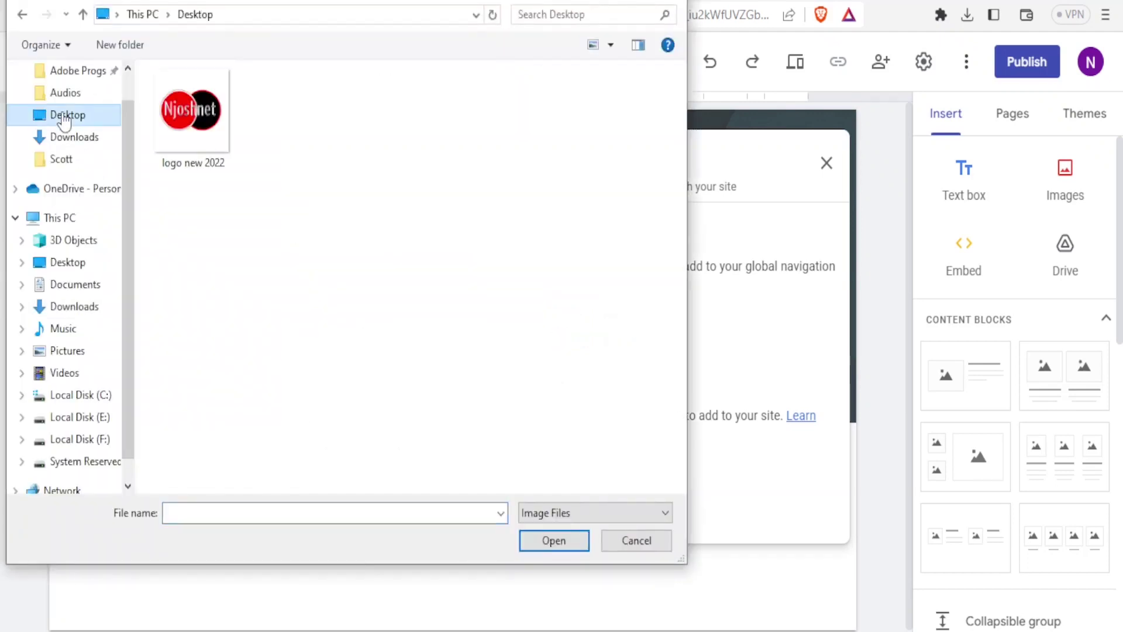
click(214, 132)
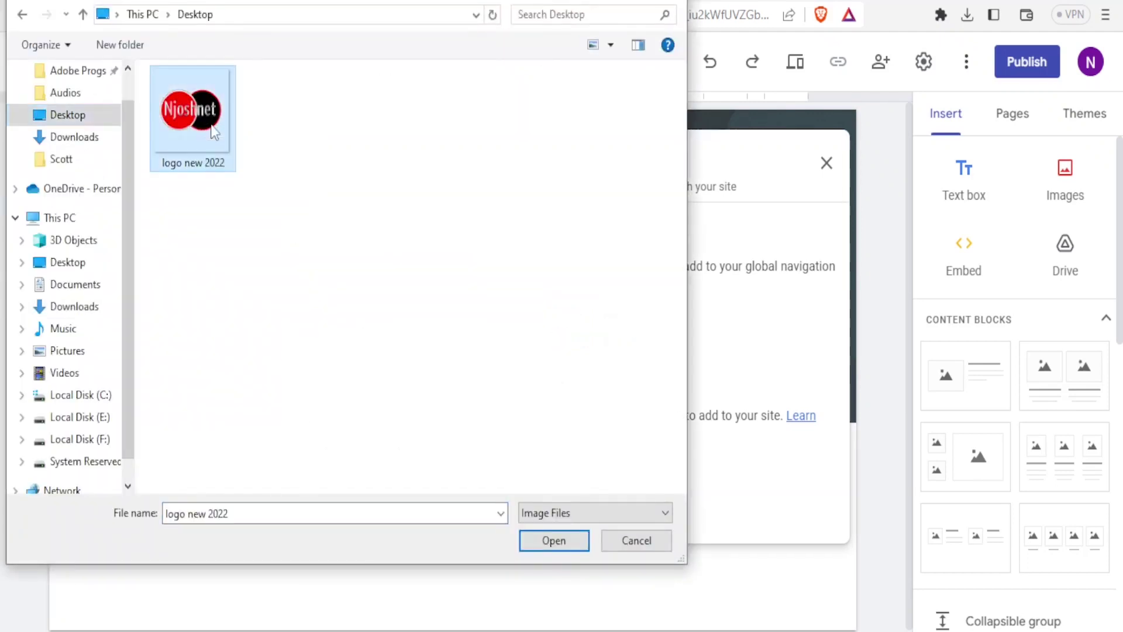
click(534, 540)
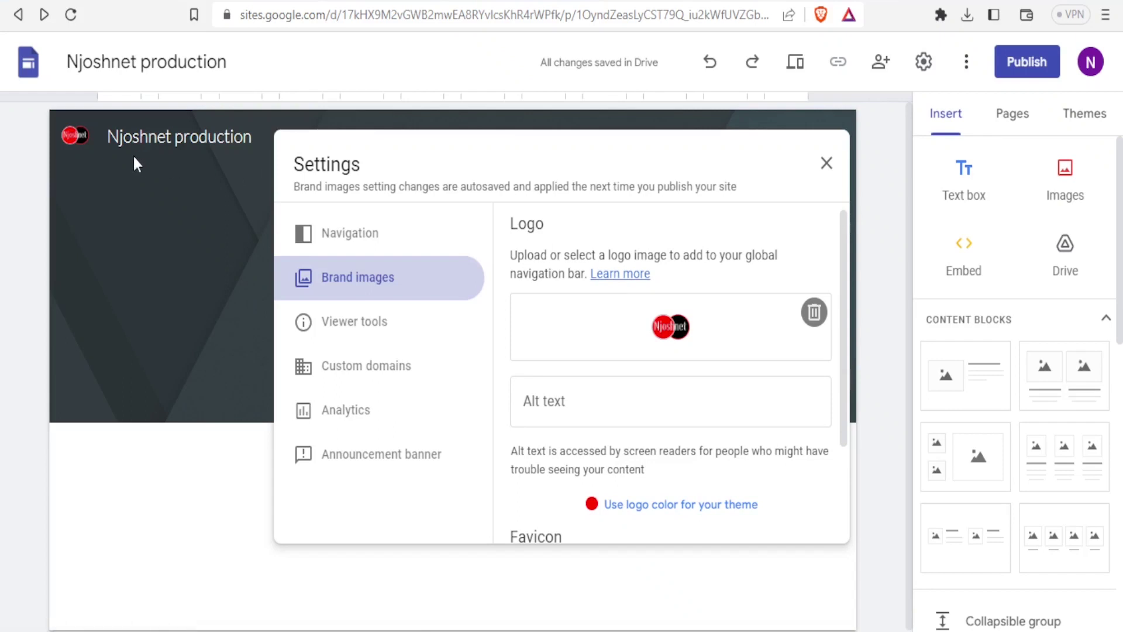
scroll(838, 373, down, 2)
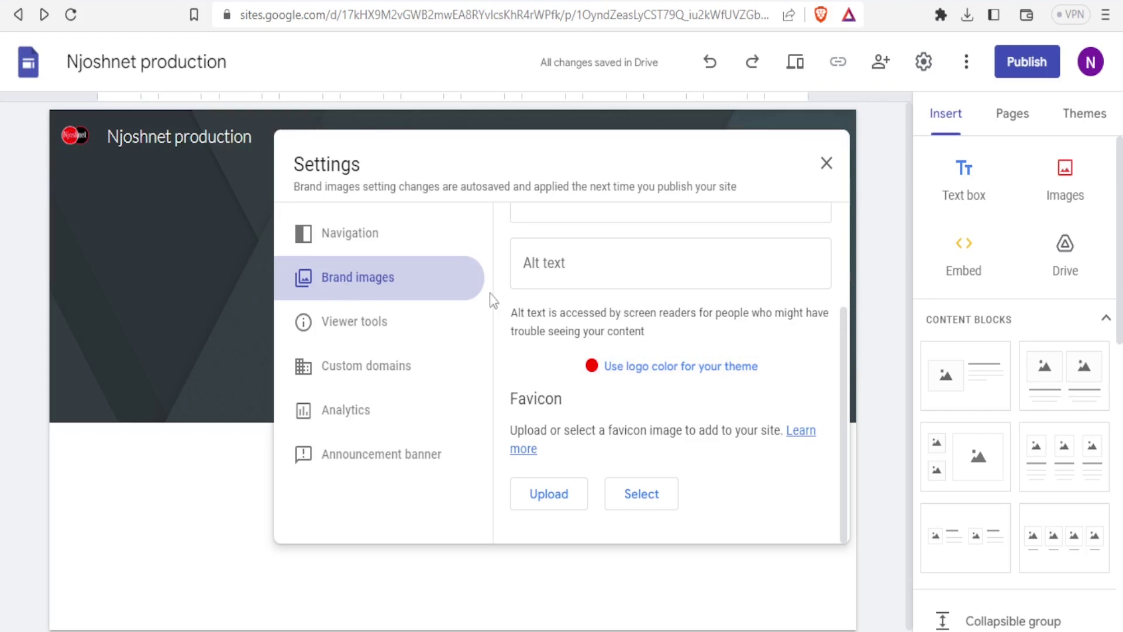
click(826, 165)
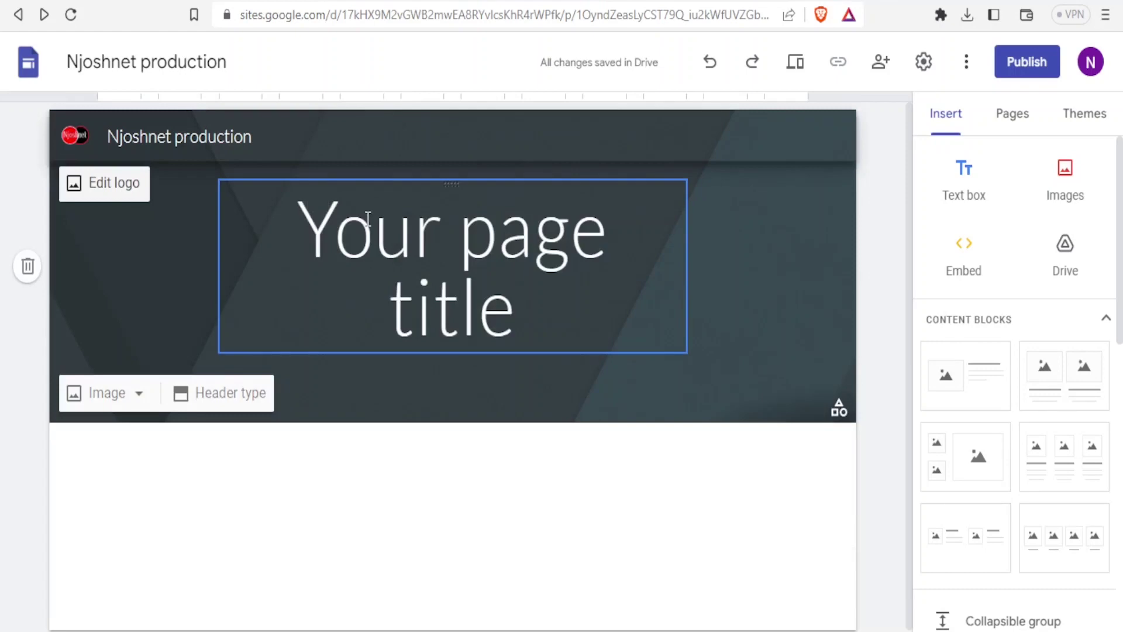
Retitle the header 'Njoshnet Production' and widen the title box to fit one line
click(510, 307)
drag(512, 307, 285, 253)
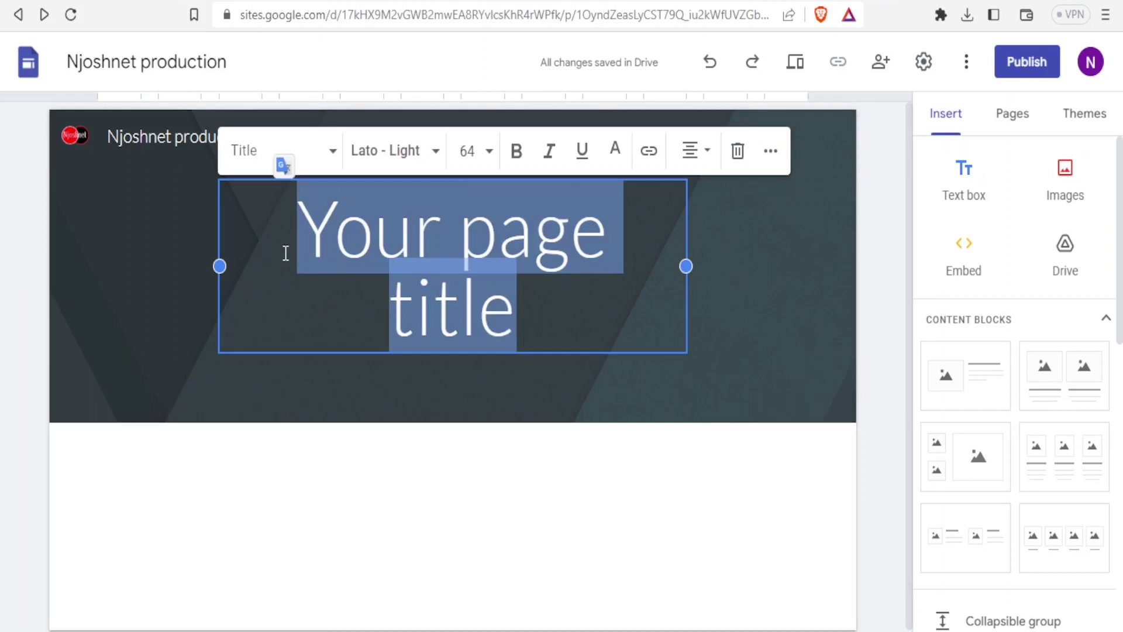
text(Njos)
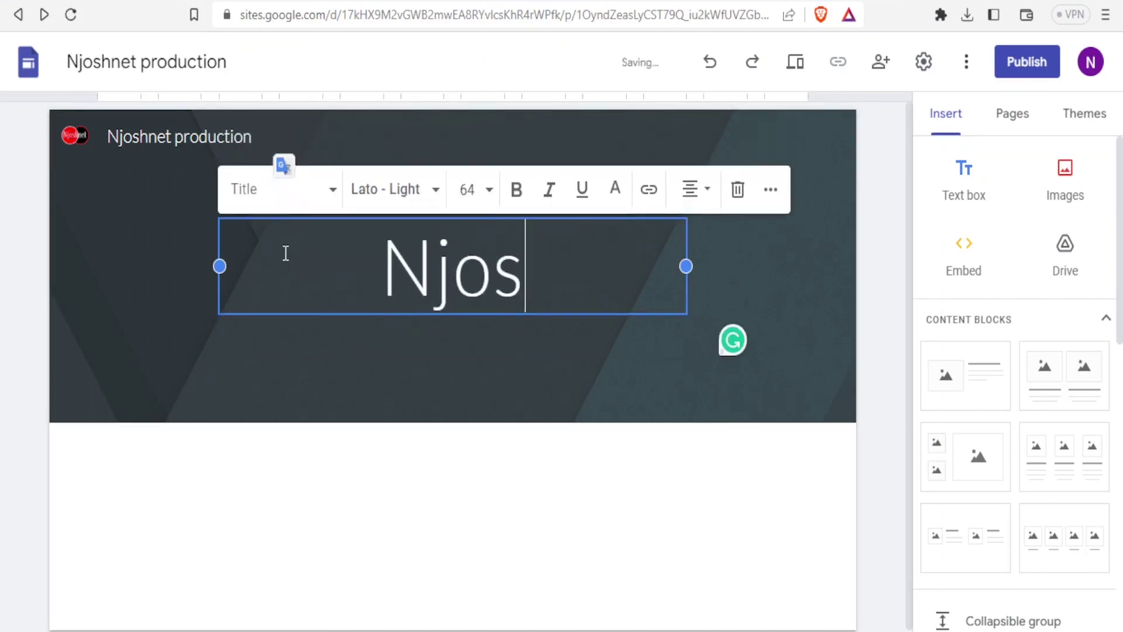
text(hnet Pro)
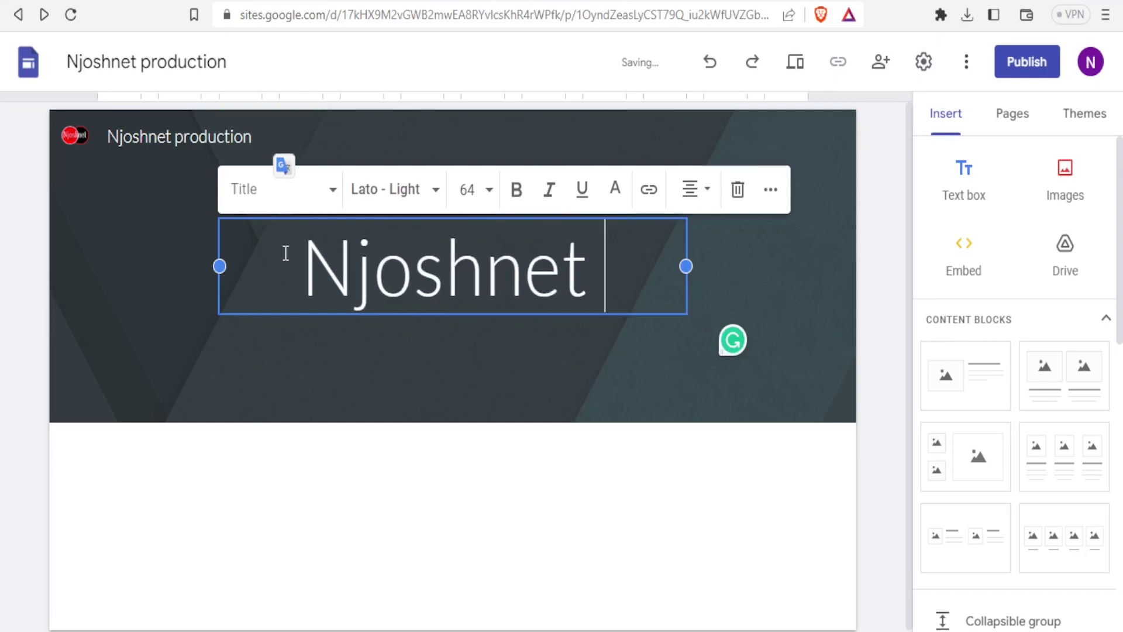
text(duction)
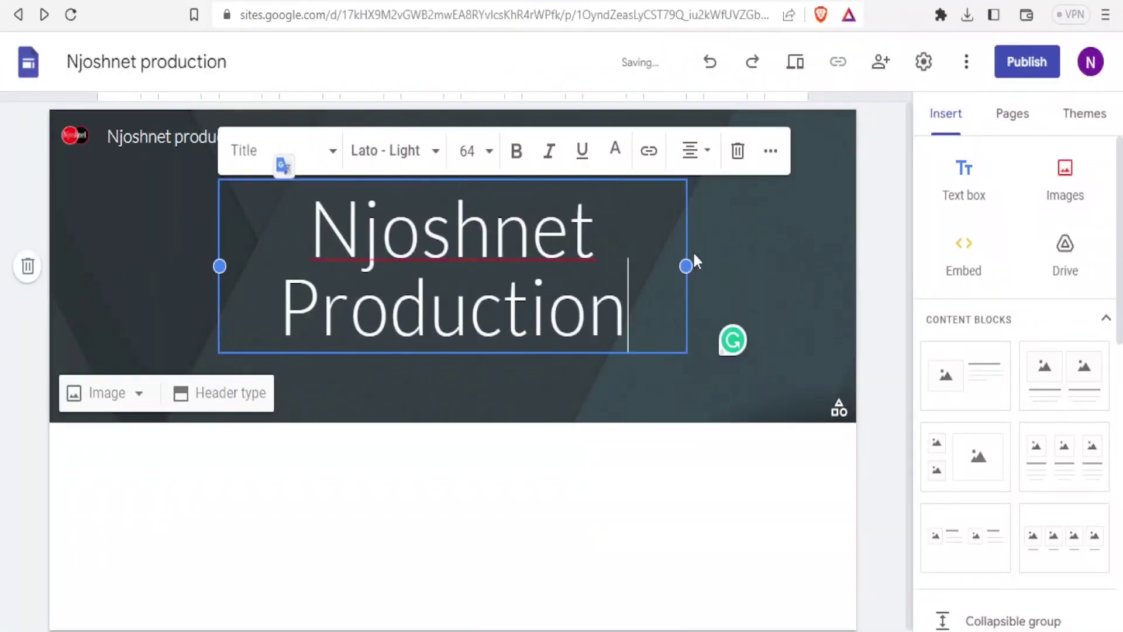
drag(687, 266, 836, 238)
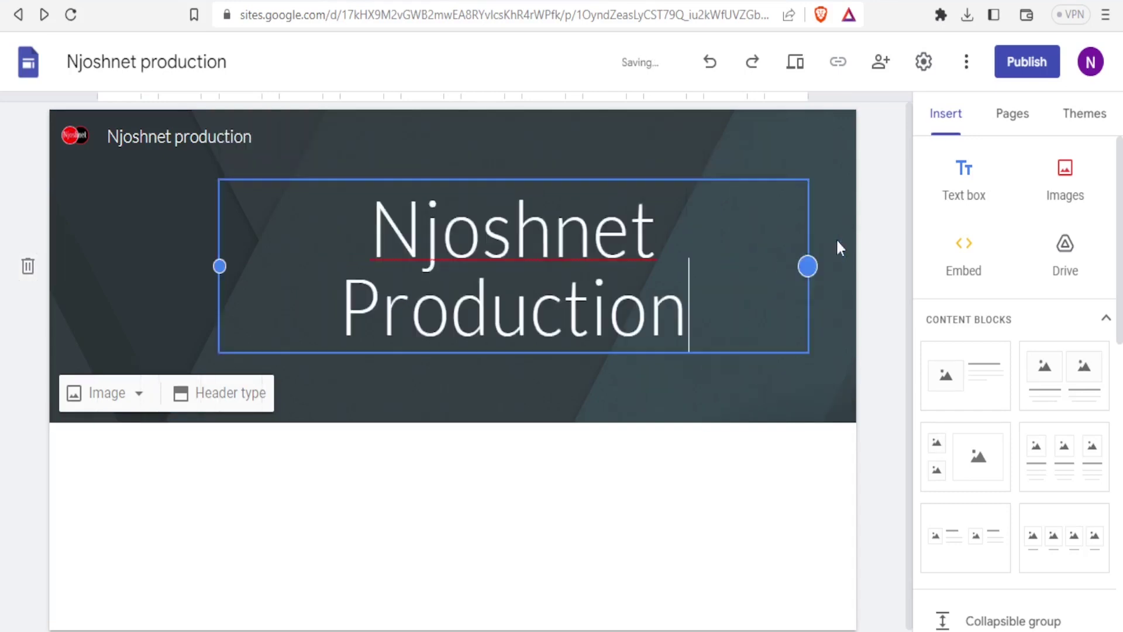
drag(218, 281, 86, 268)
Style the title in red (#ff0000) Oswald at size 65
click(388, 269)
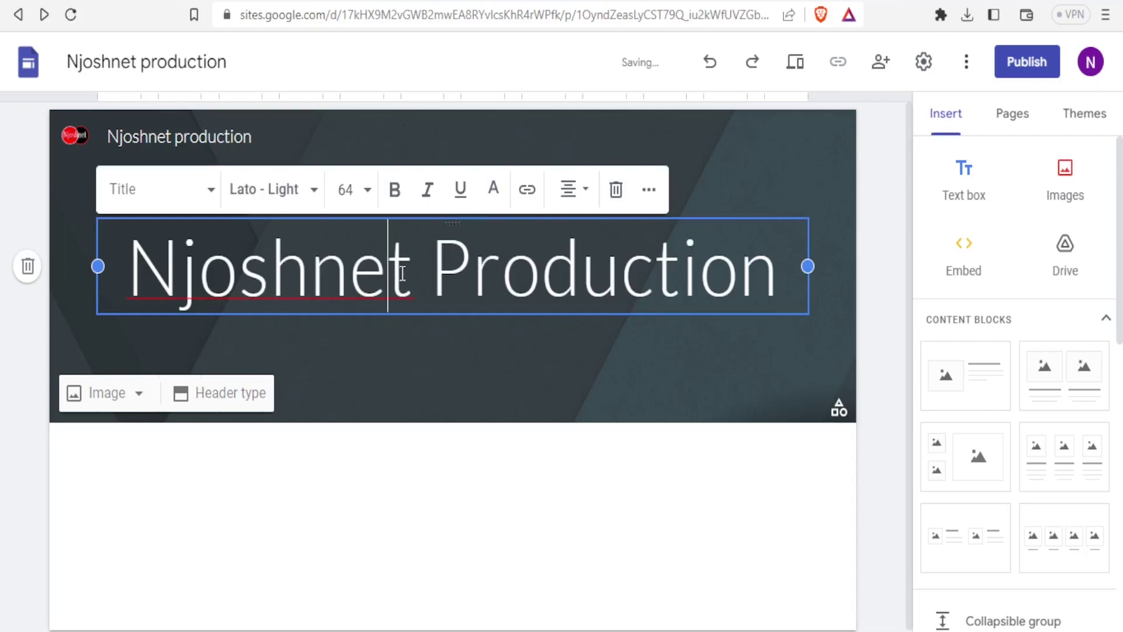
triple_click(402, 273)
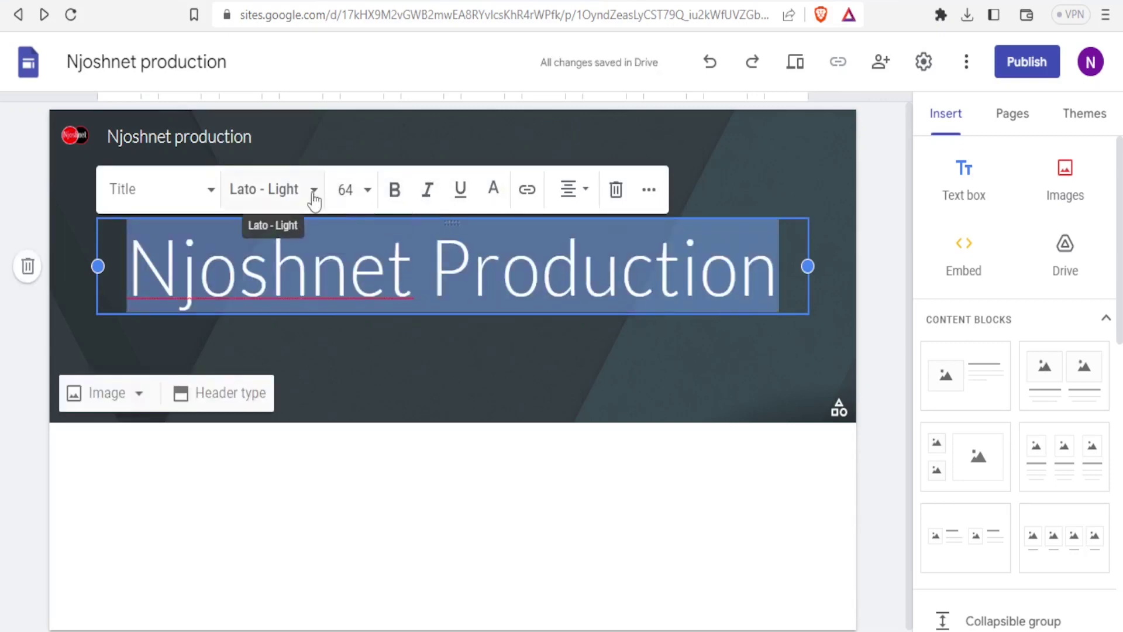
click(211, 199)
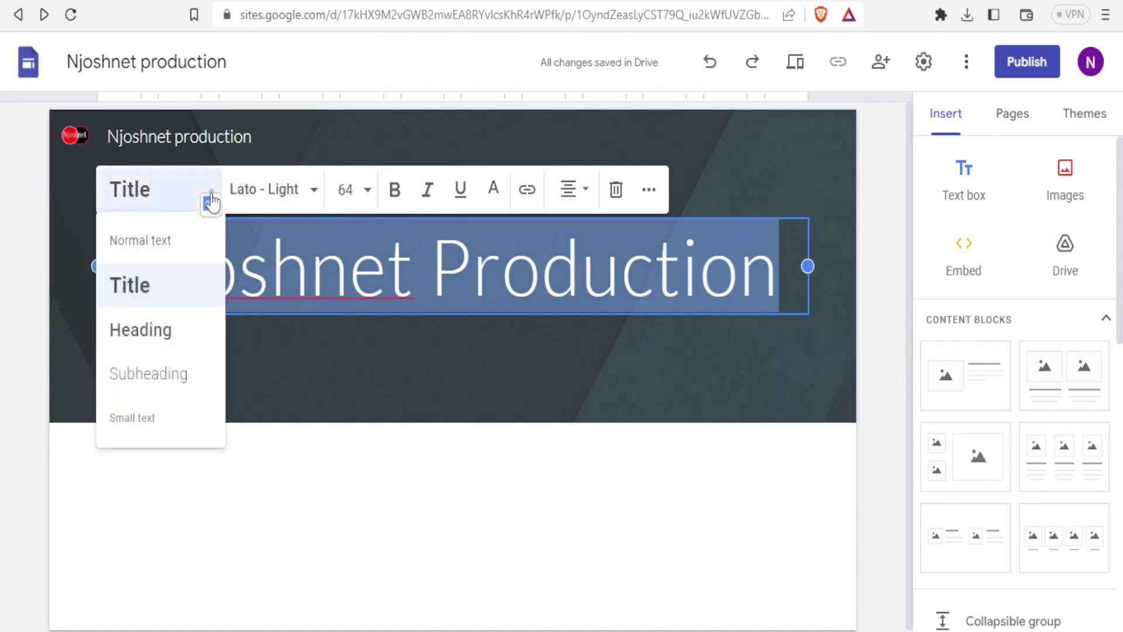
click(137, 287)
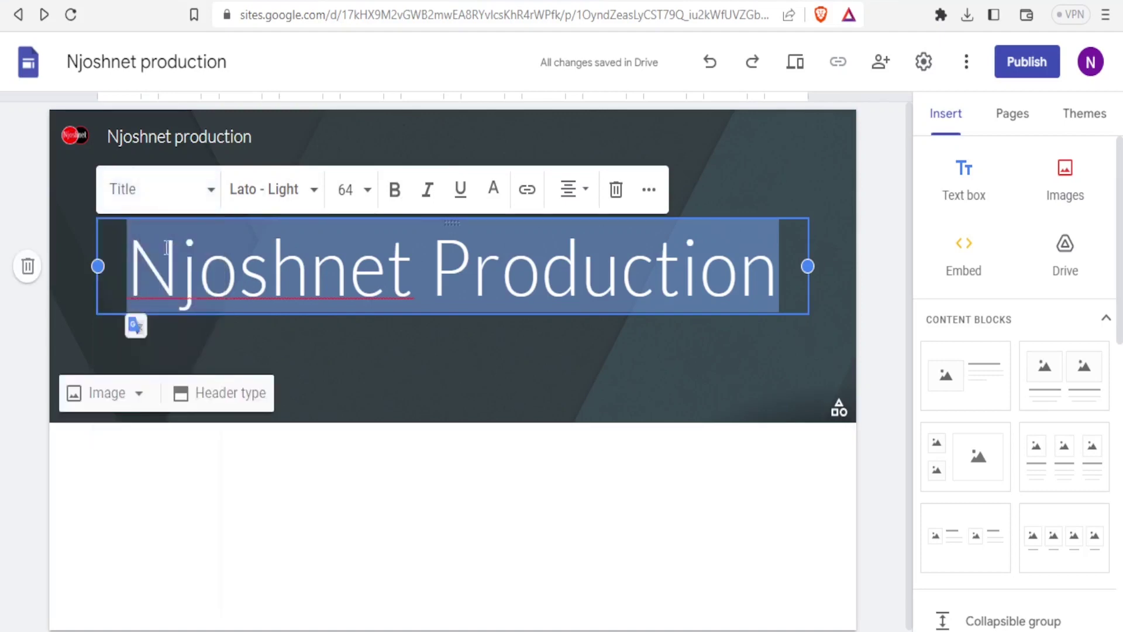
click(293, 189)
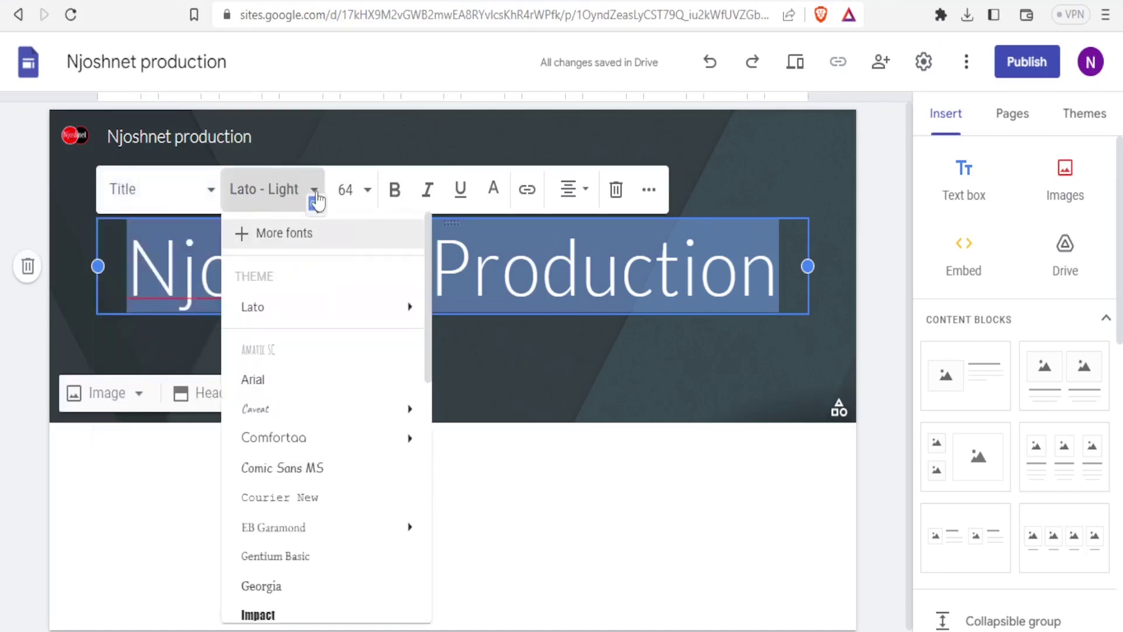
click(274, 614)
drag(734, 266, 151, 241)
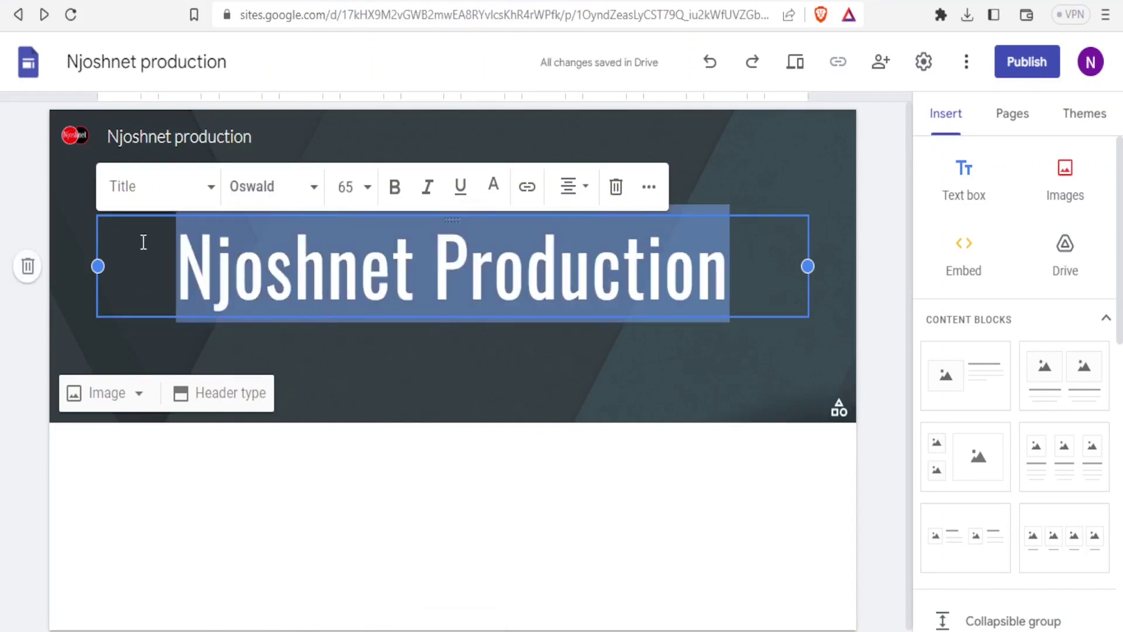
click(494, 186)
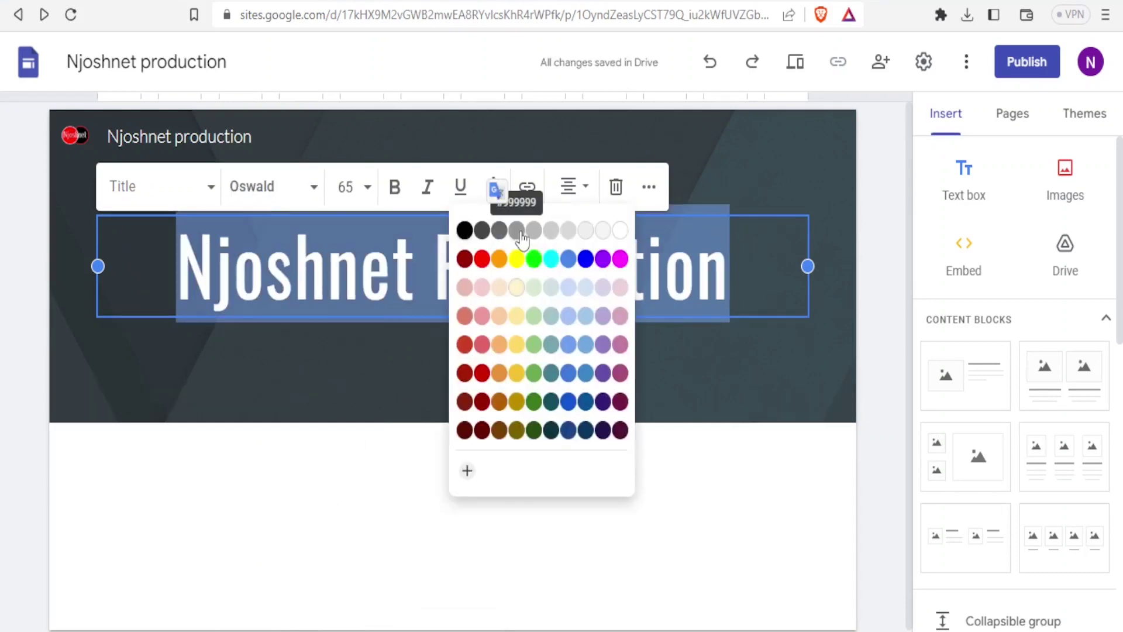
click(482, 261)
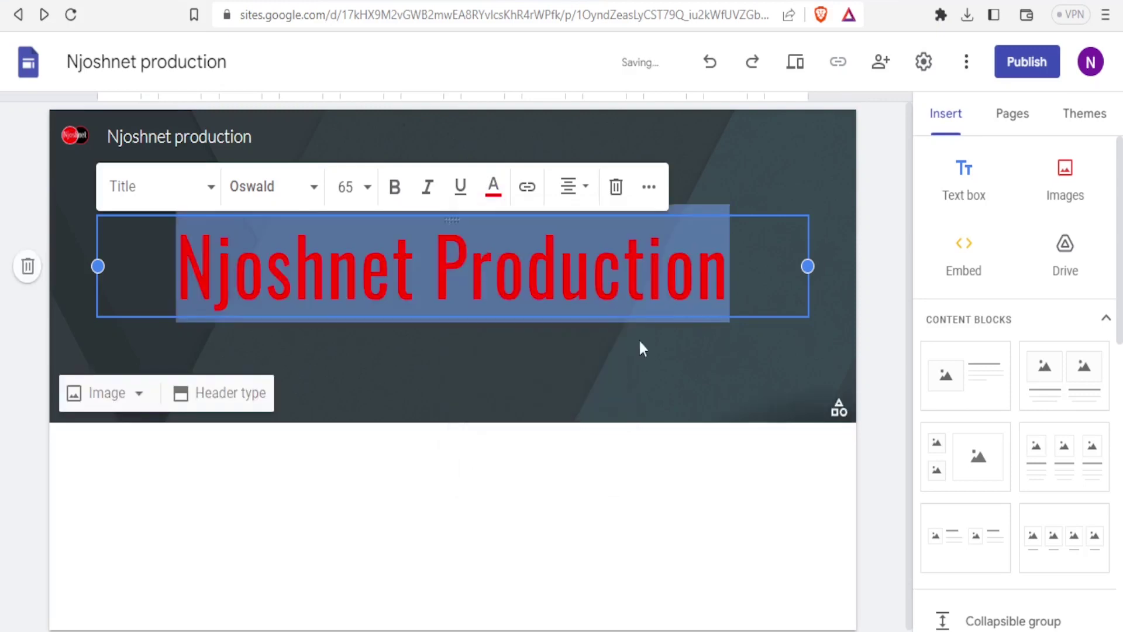
click(604, 388)
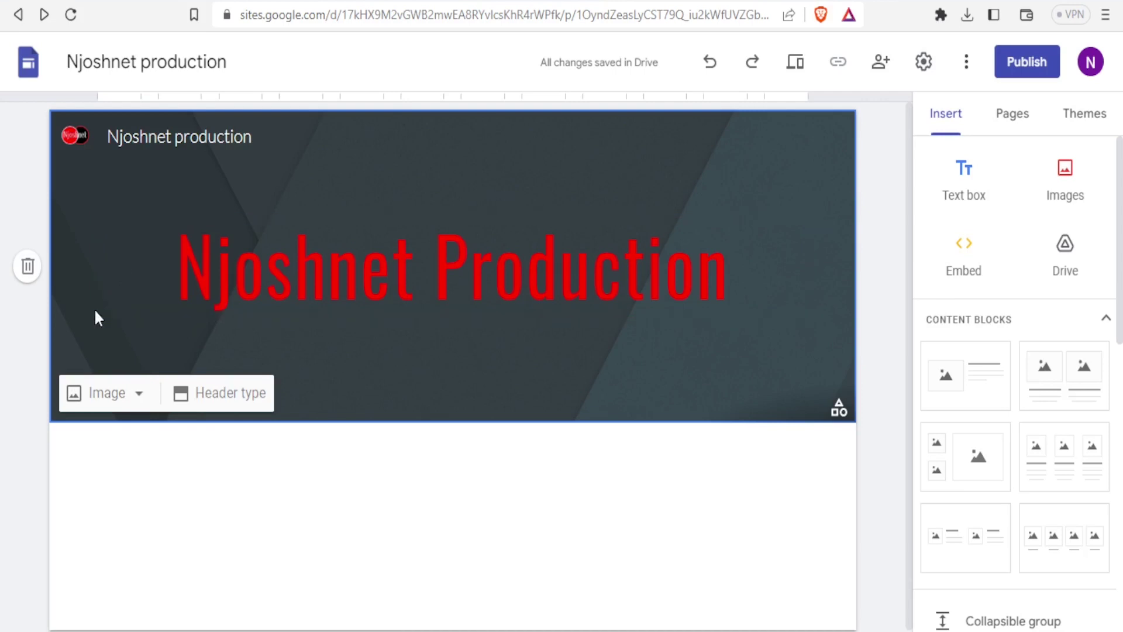
Upload the Camera image from Downloads as the header background
click(141, 395)
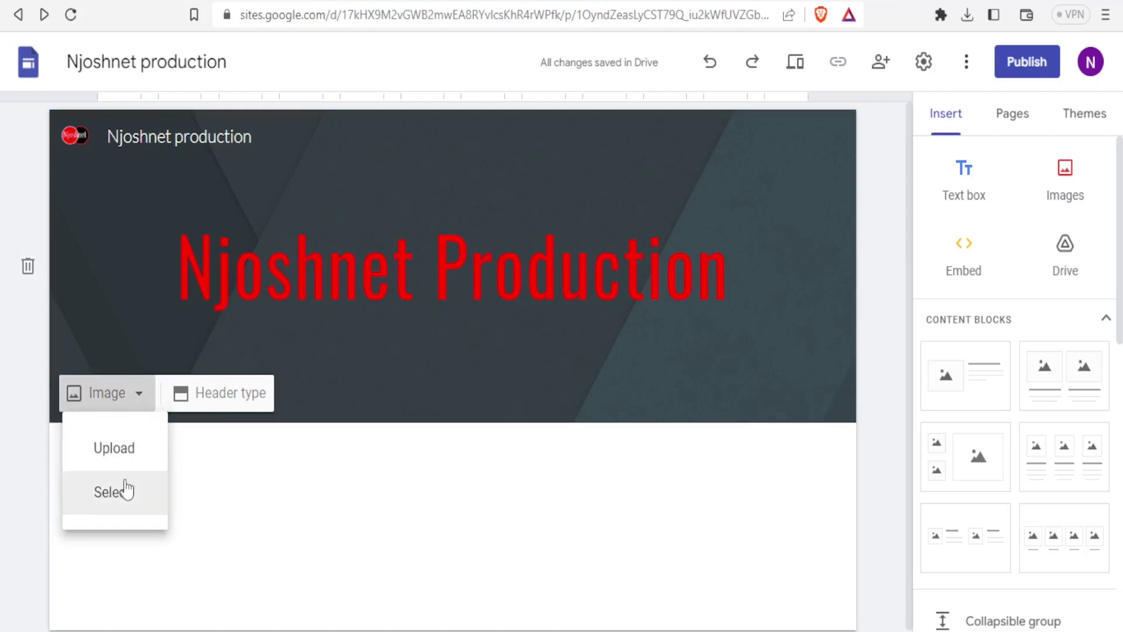
click(120, 451)
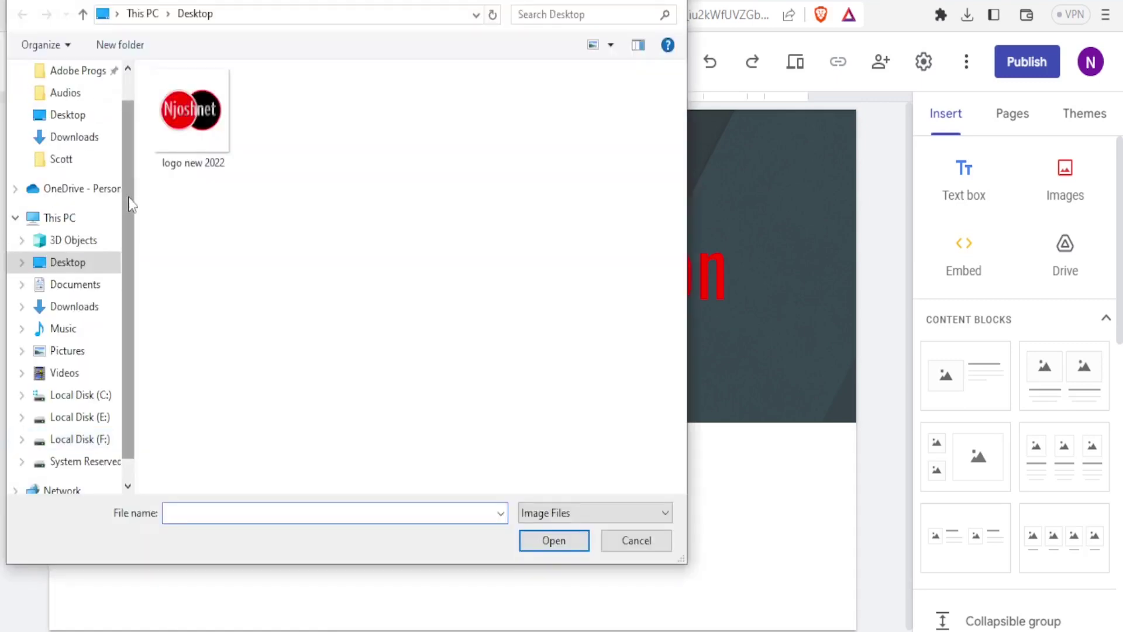
click(71, 309)
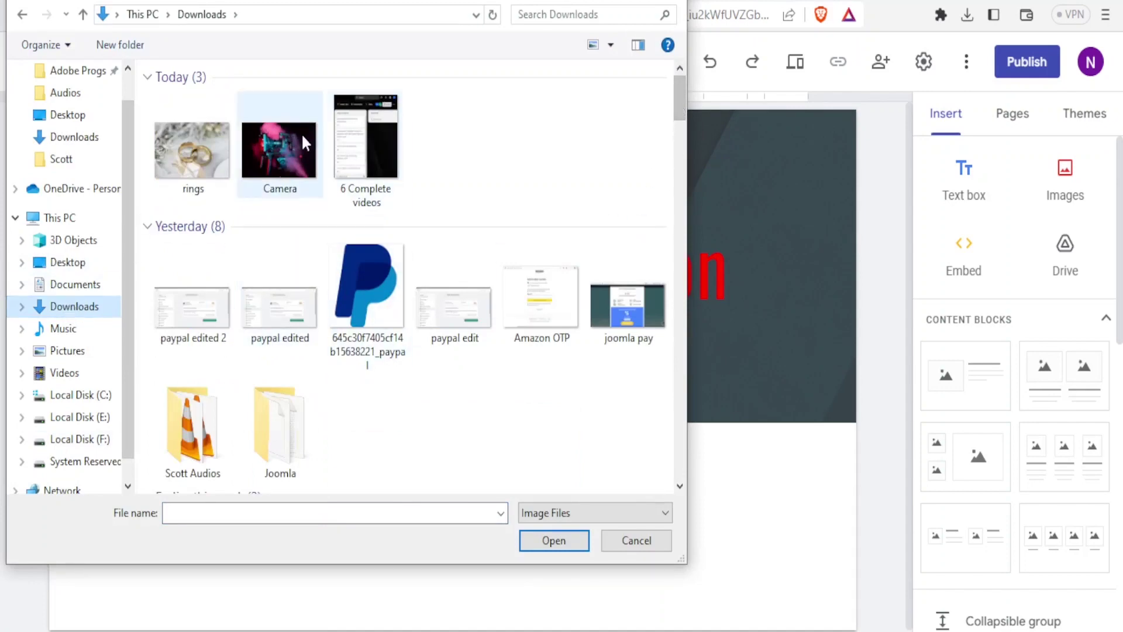
click(281, 136)
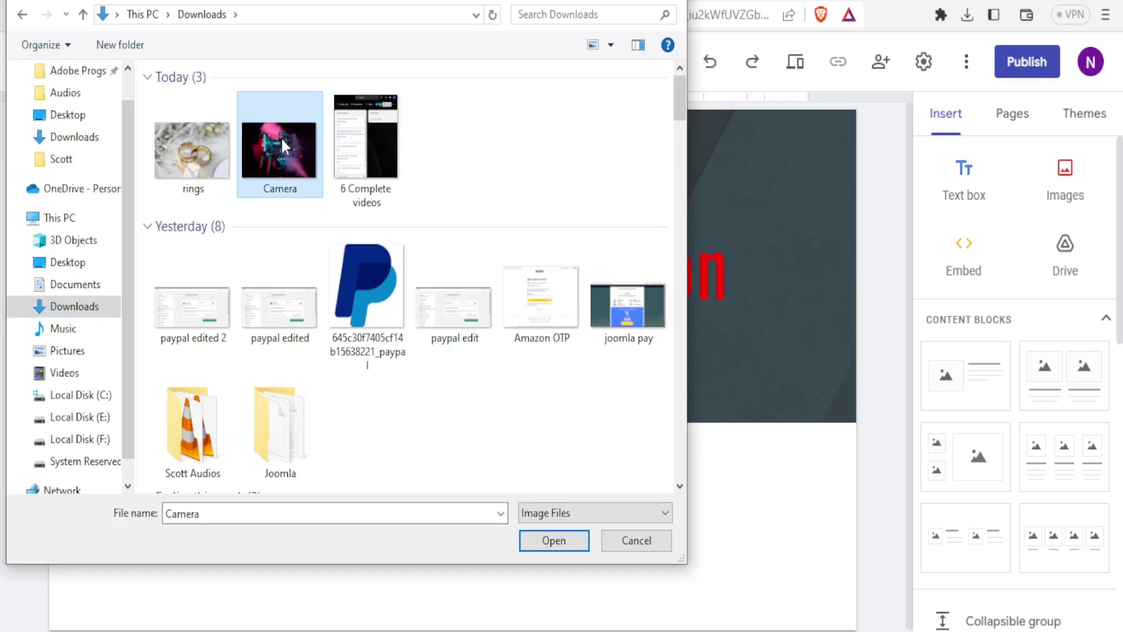
click(560, 550)
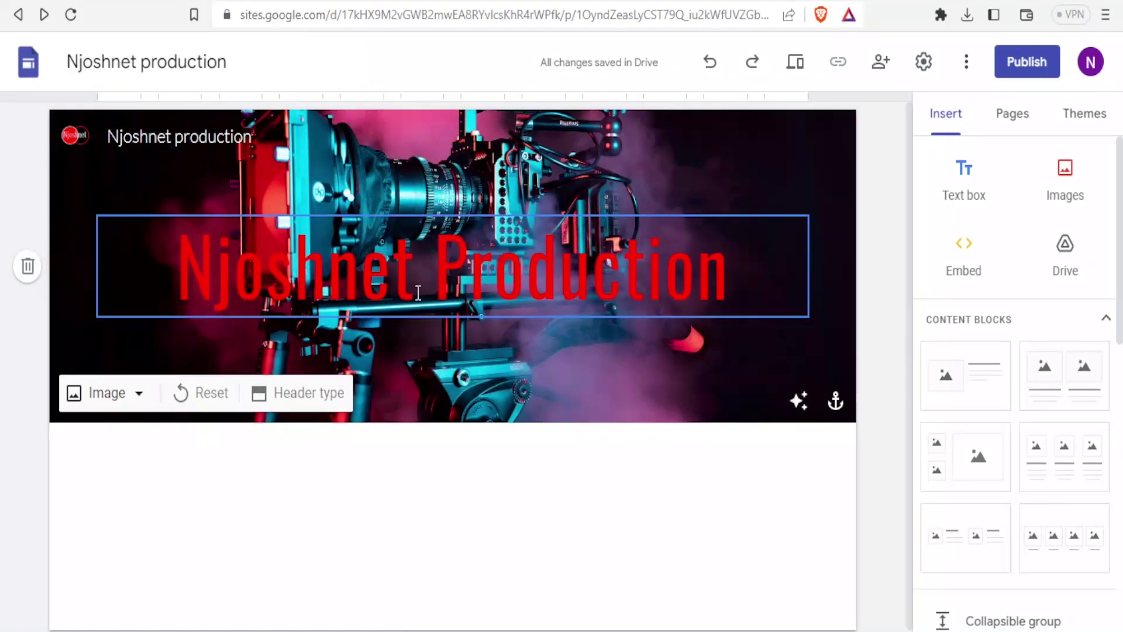
Reset the header background and explore the online image picker's source options
click(202, 393)
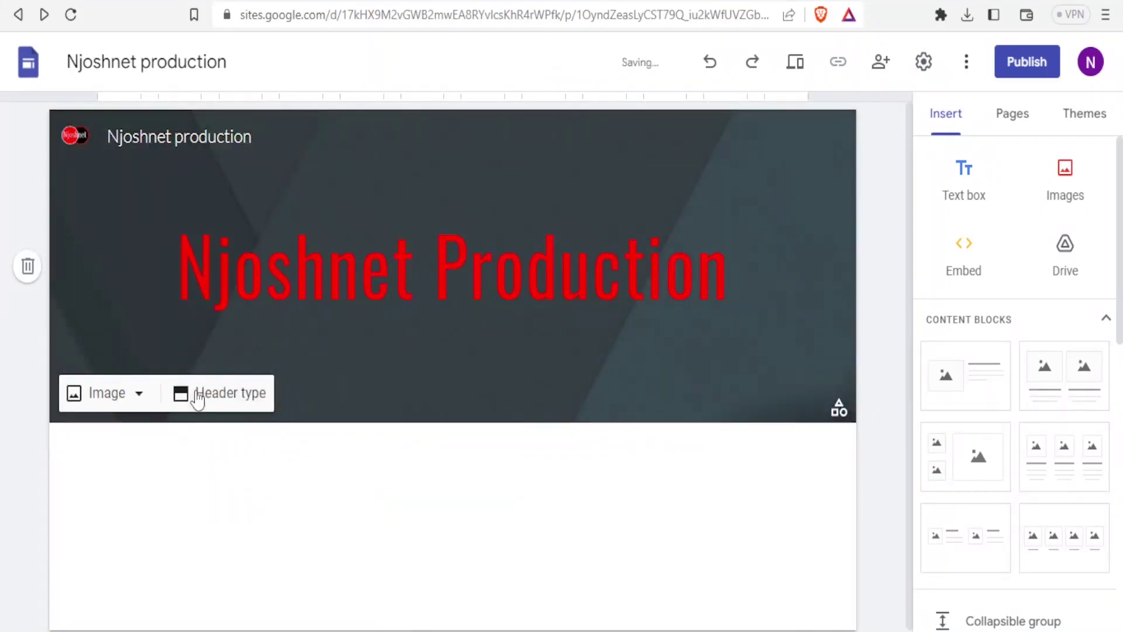
click(139, 396)
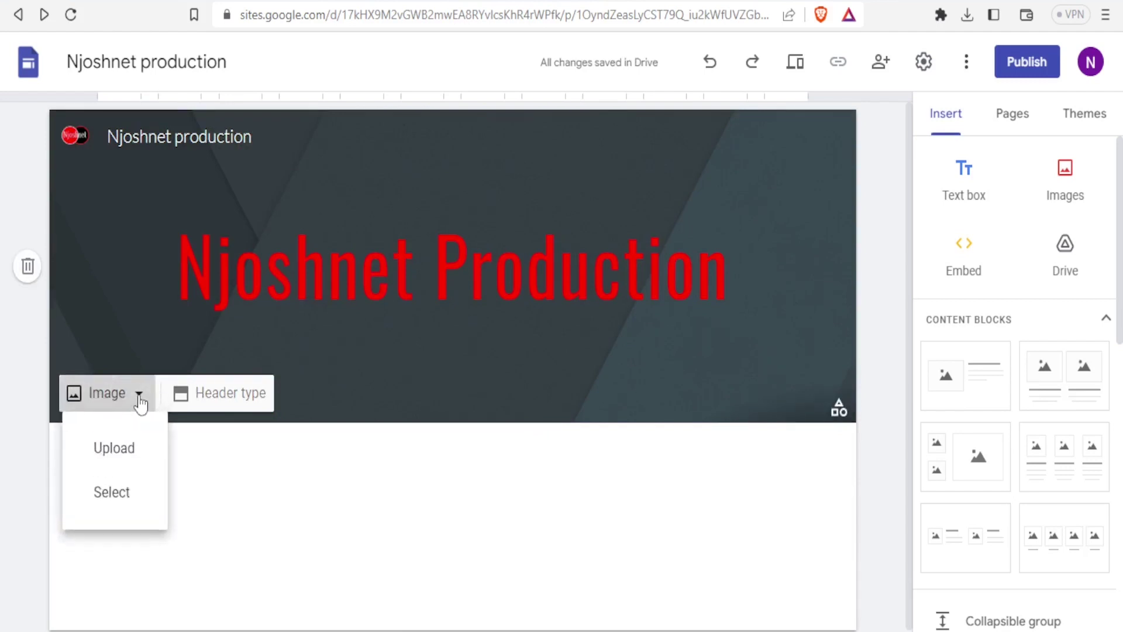
click(119, 494)
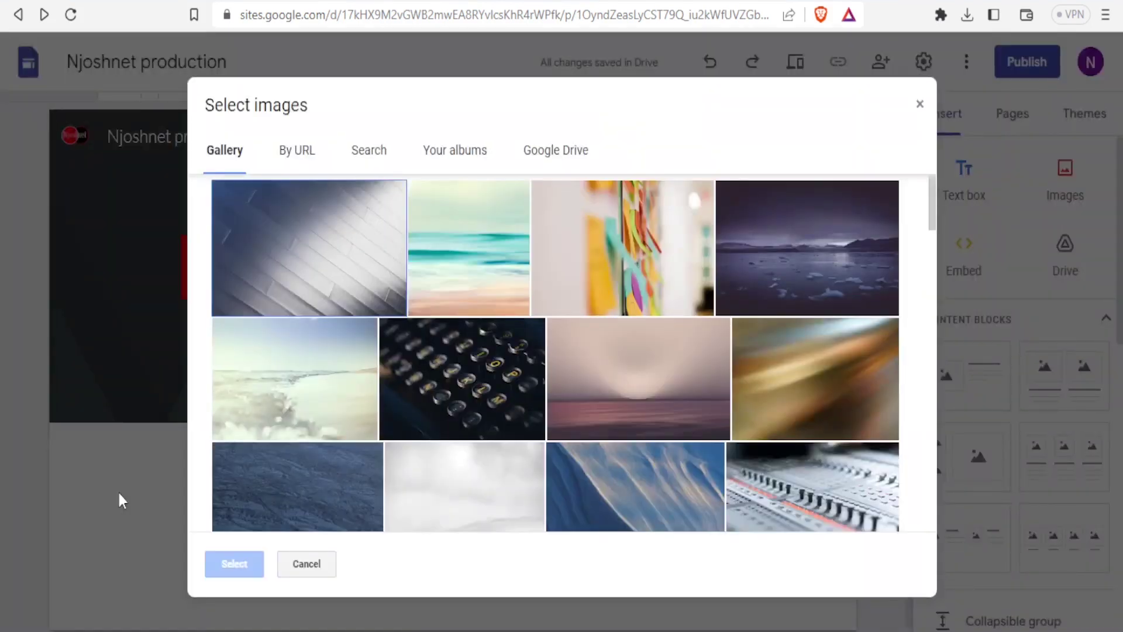
click(308, 155)
click(364, 154)
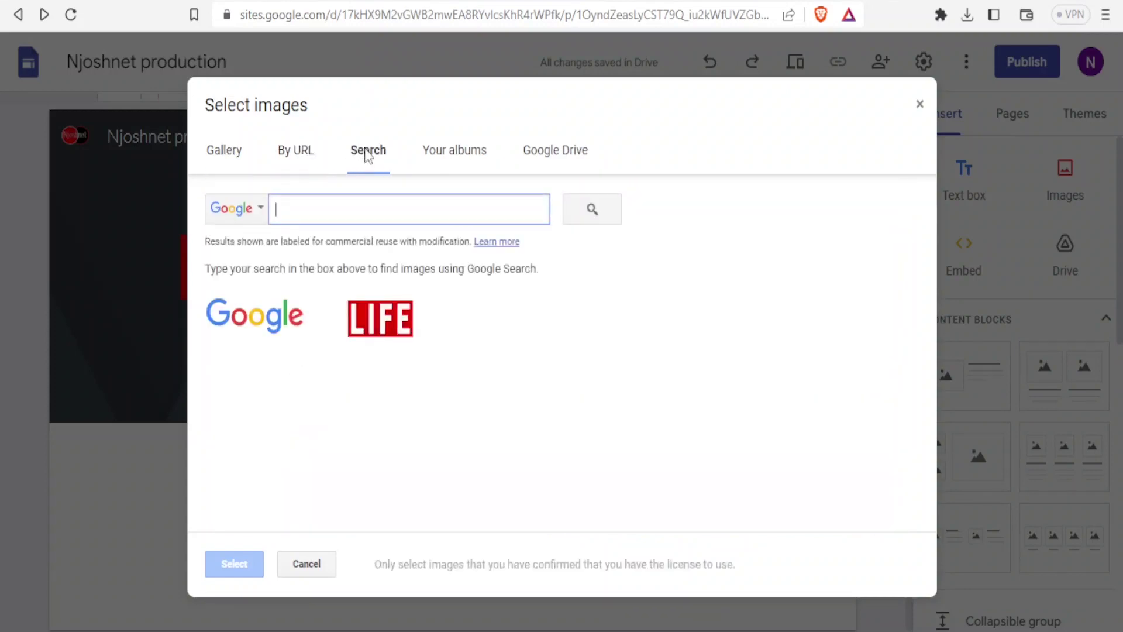
click(450, 145)
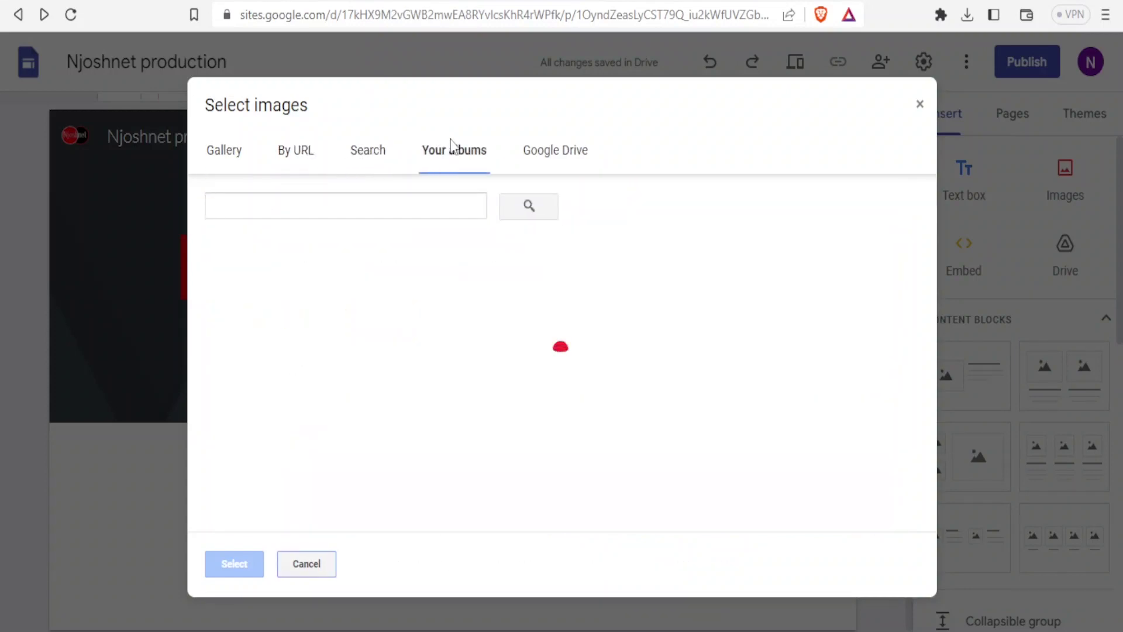
click(553, 151)
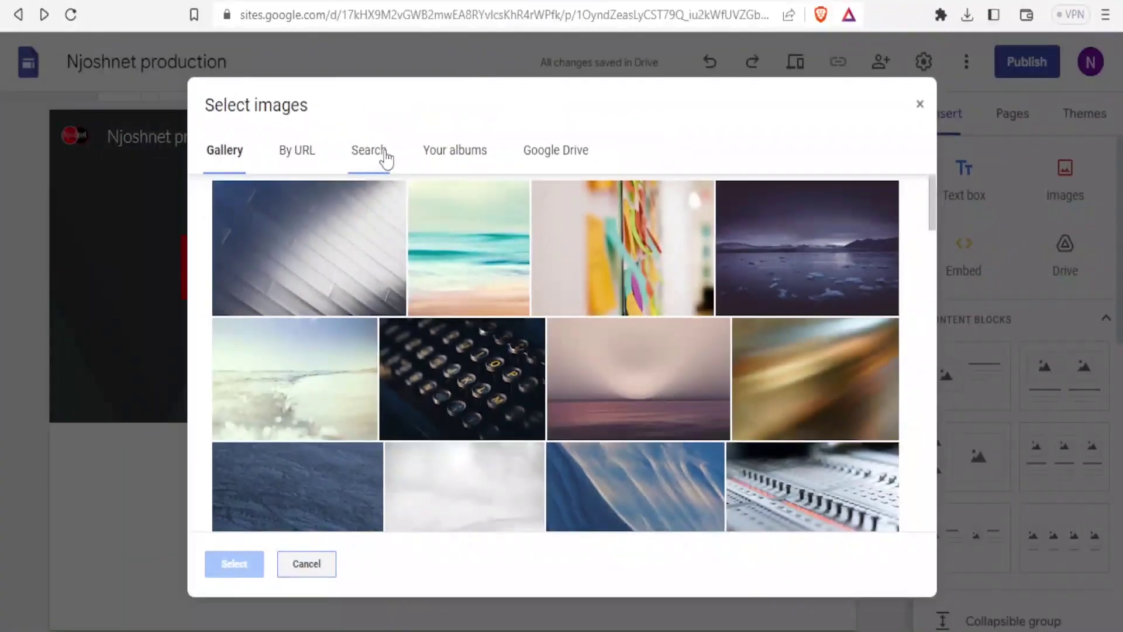
click(369, 151)
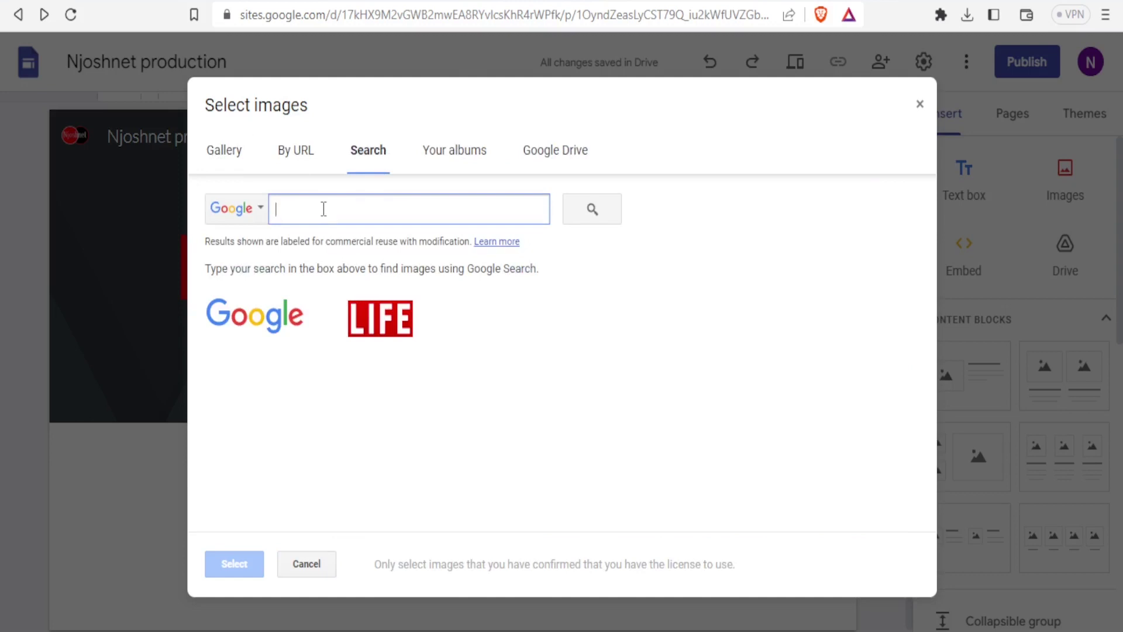
Search for 'camera' and set the silver Revueflex photo as the header background
text(camera)
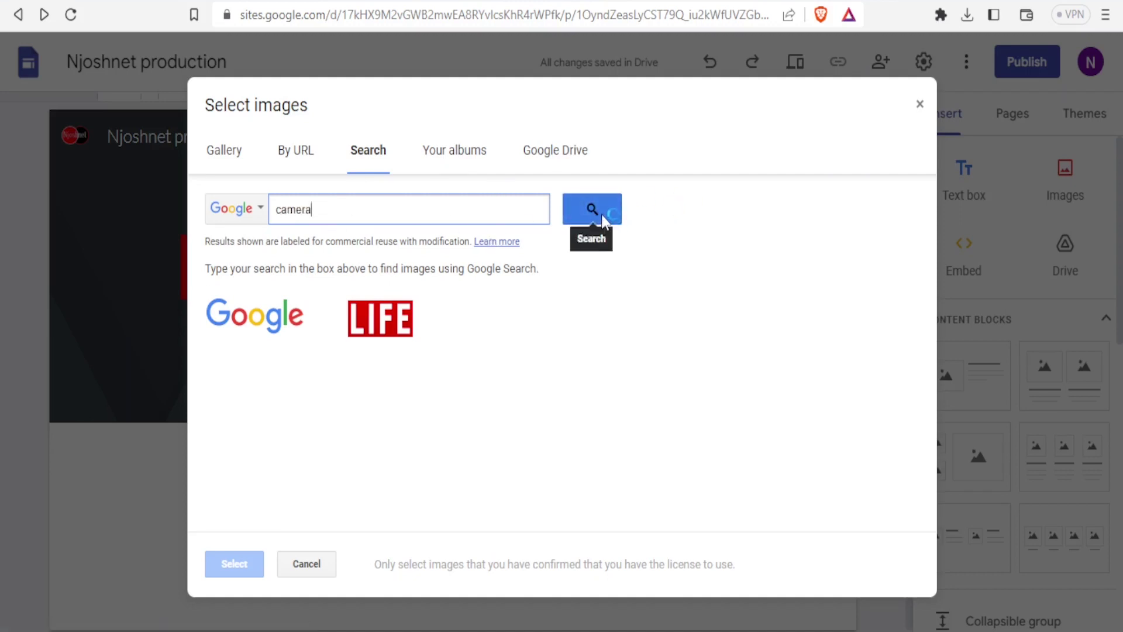
click(594, 213)
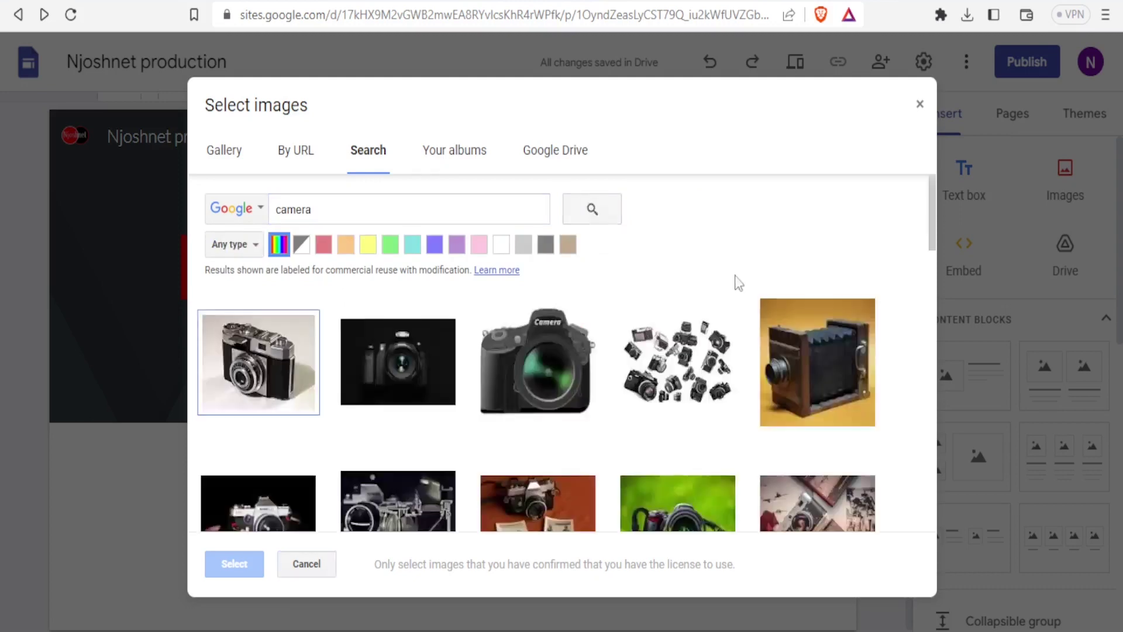
drag(932, 217, 923, 300)
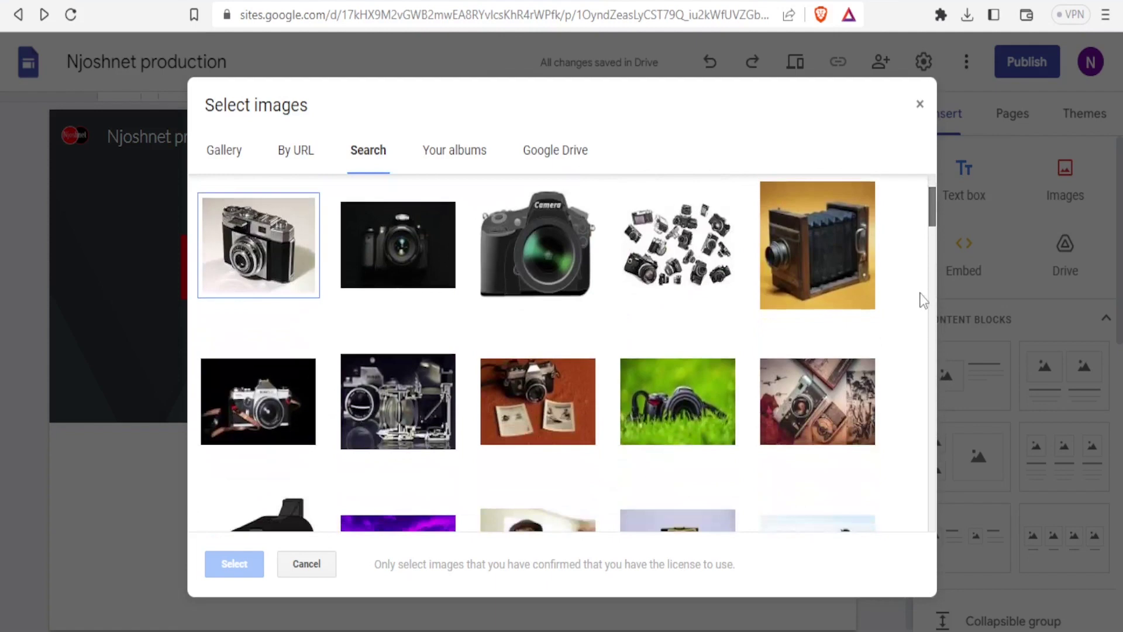
scroll(922, 301, down, 1)
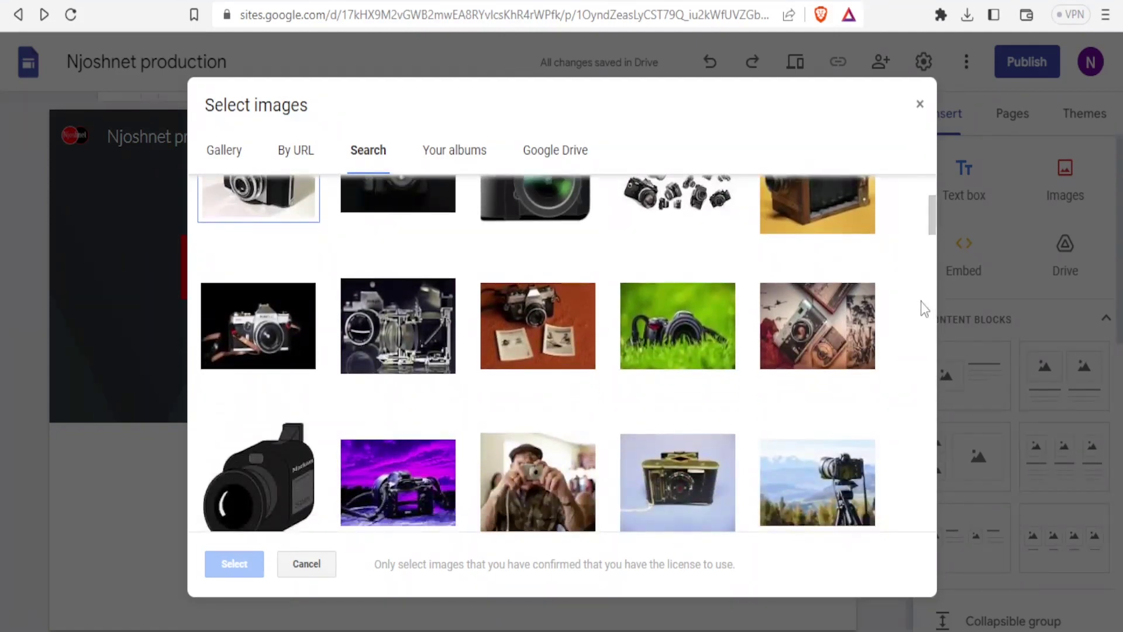
click(272, 351)
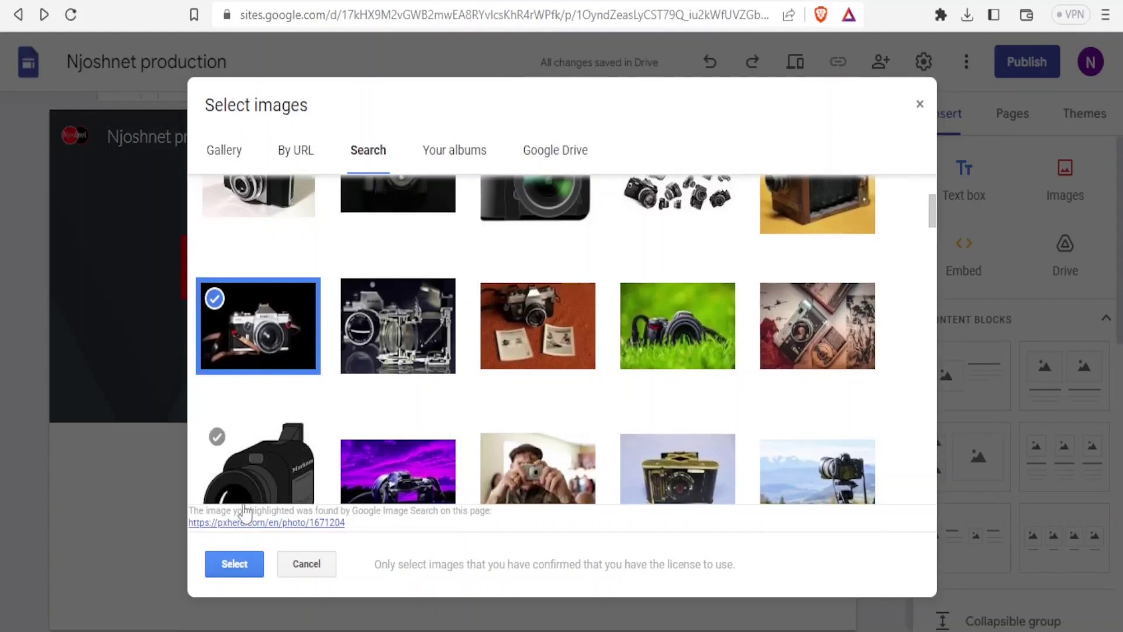
click(244, 559)
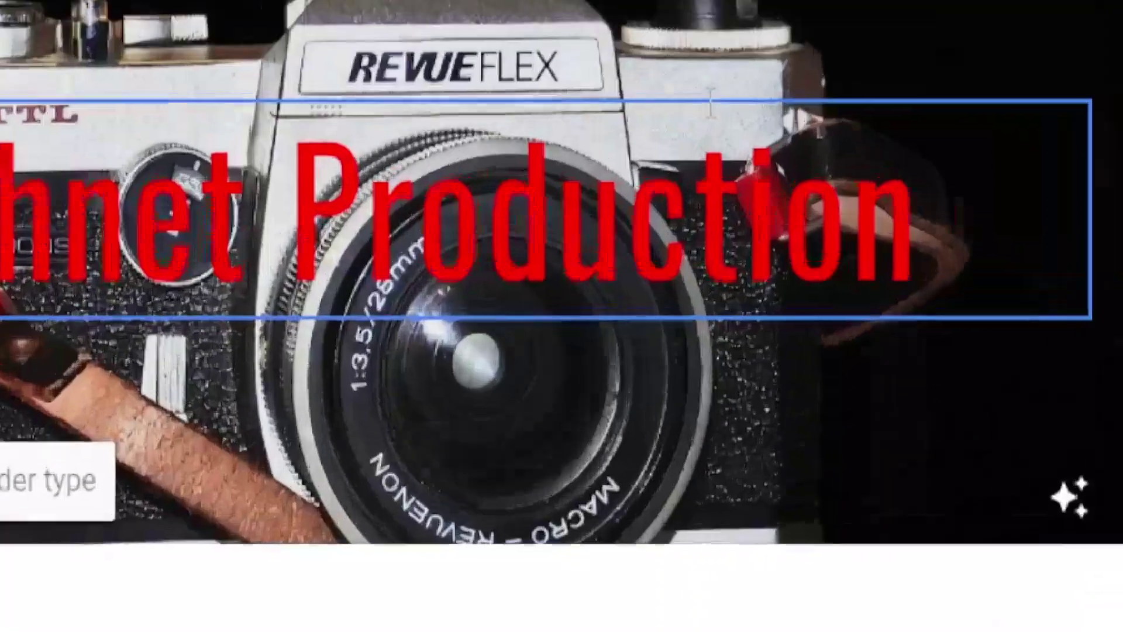
Recolour the header title pale yellow (#fff2cc)
triple_click(711, 102)
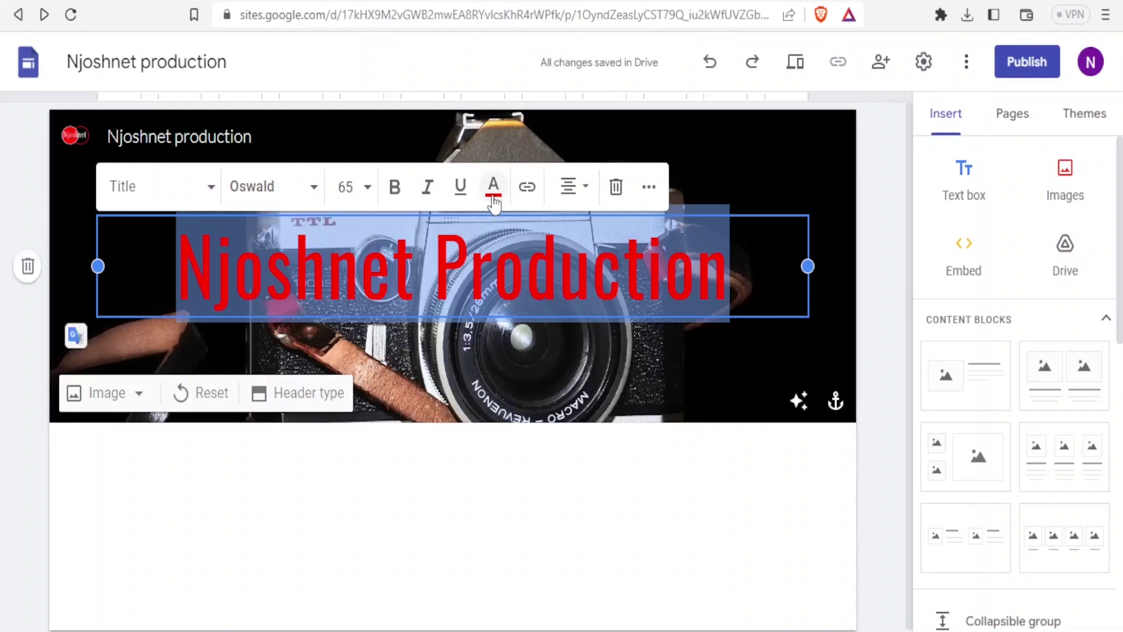
click(494, 200)
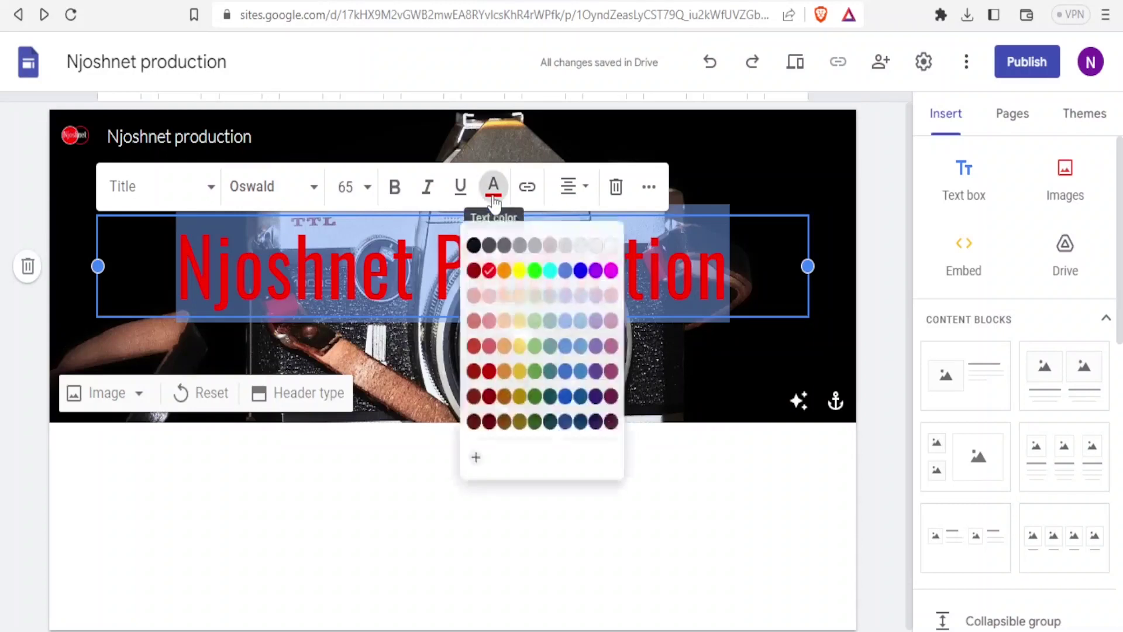
click(513, 289)
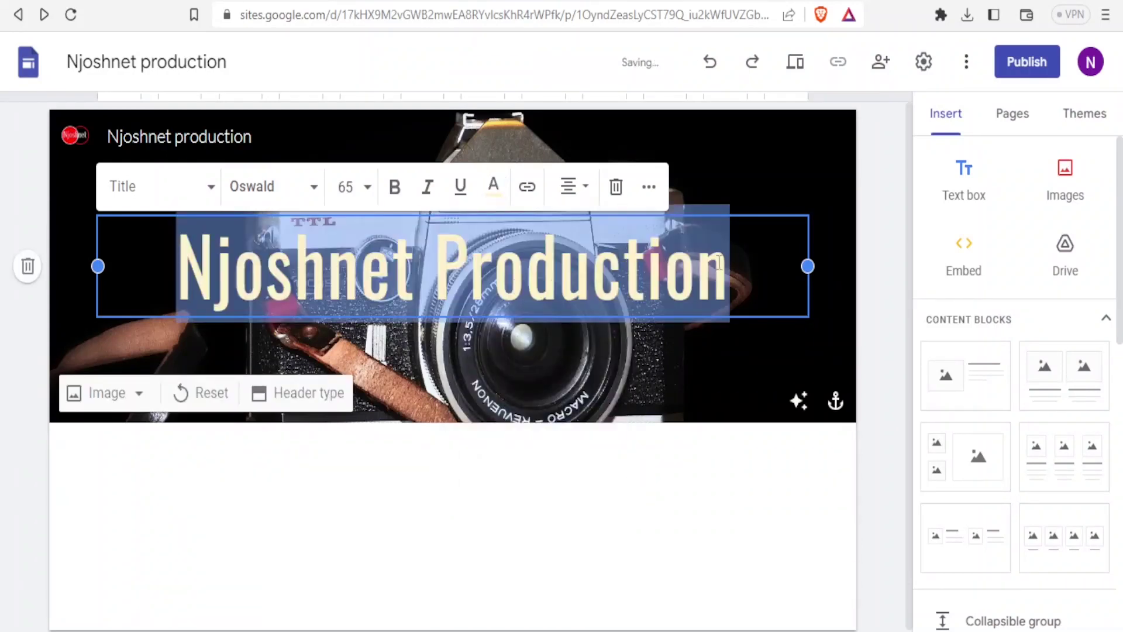
click(746, 151)
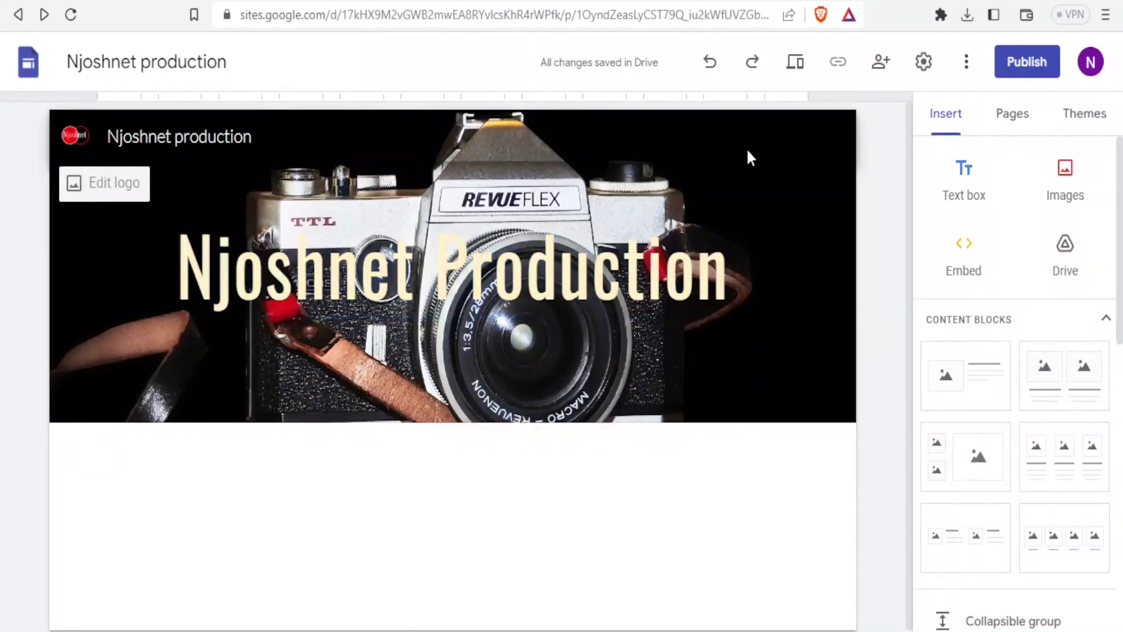
Try resizing and repositioning the title box within the header
click(617, 270)
drag(727, 268, 132, 266)
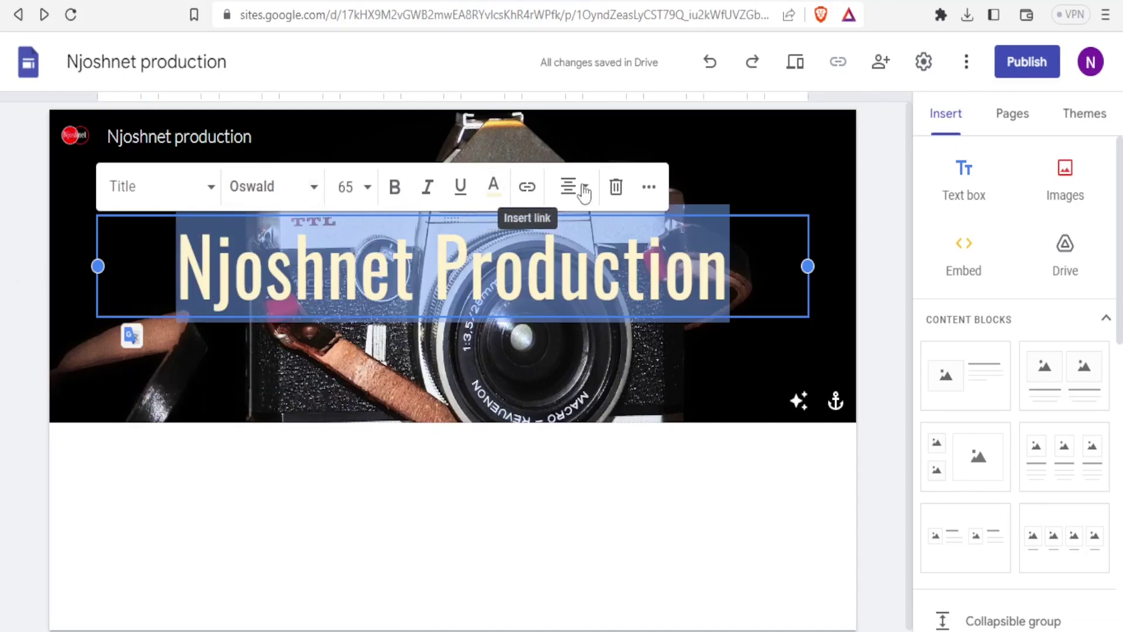
click(774, 180)
click(616, 274)
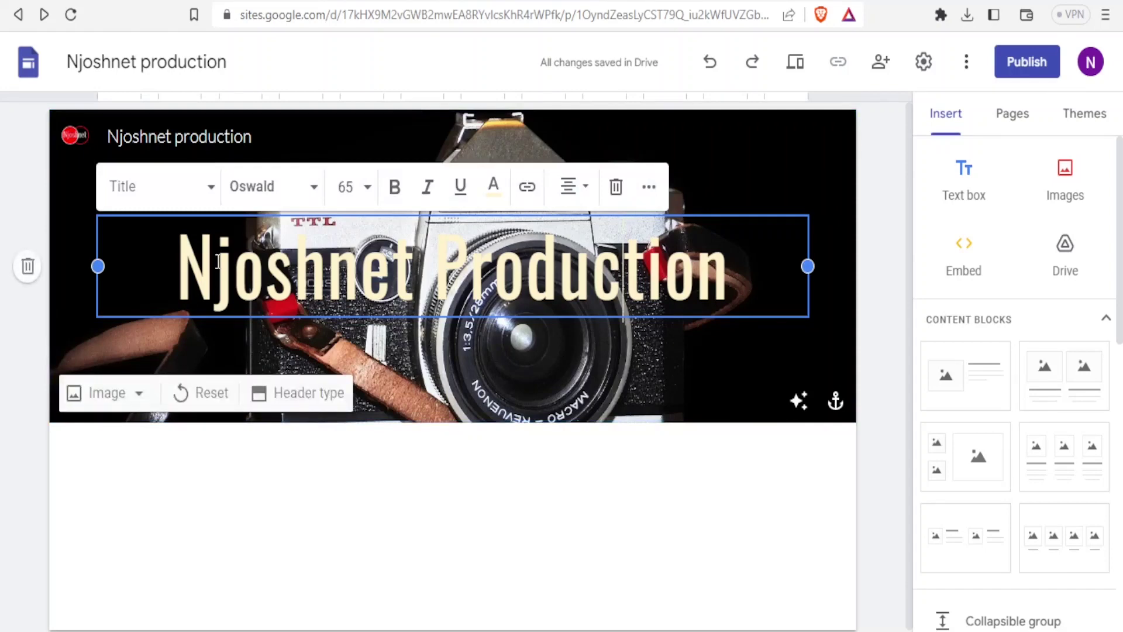
drag(98, 266, 117, 263)
drag(100, 245, 105, 371)
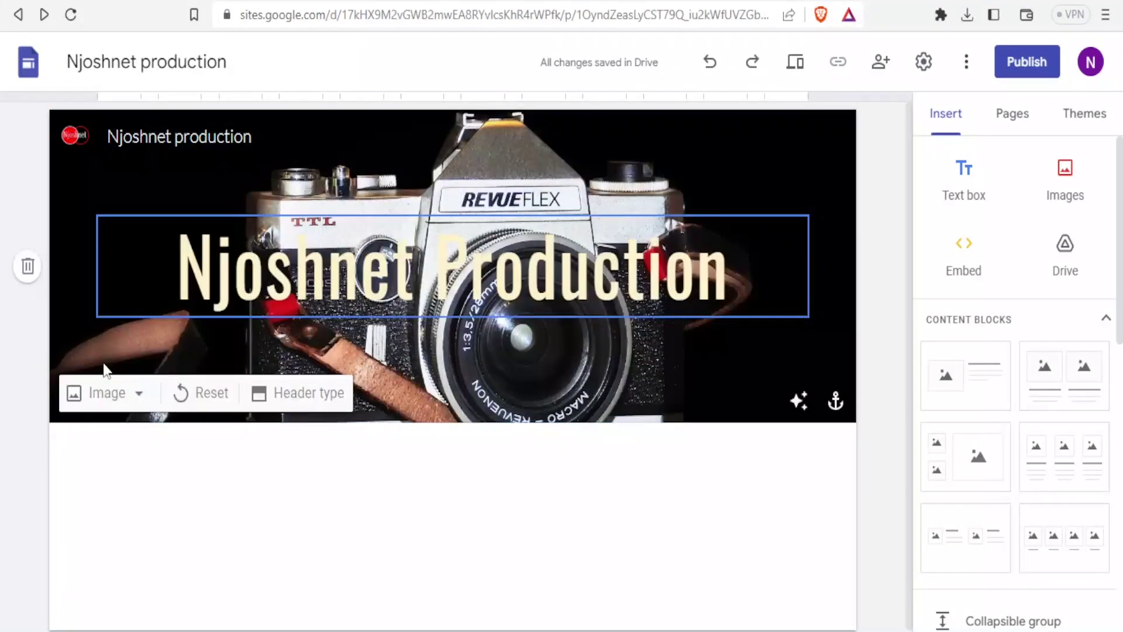
drag(103, 251, 101, 144)
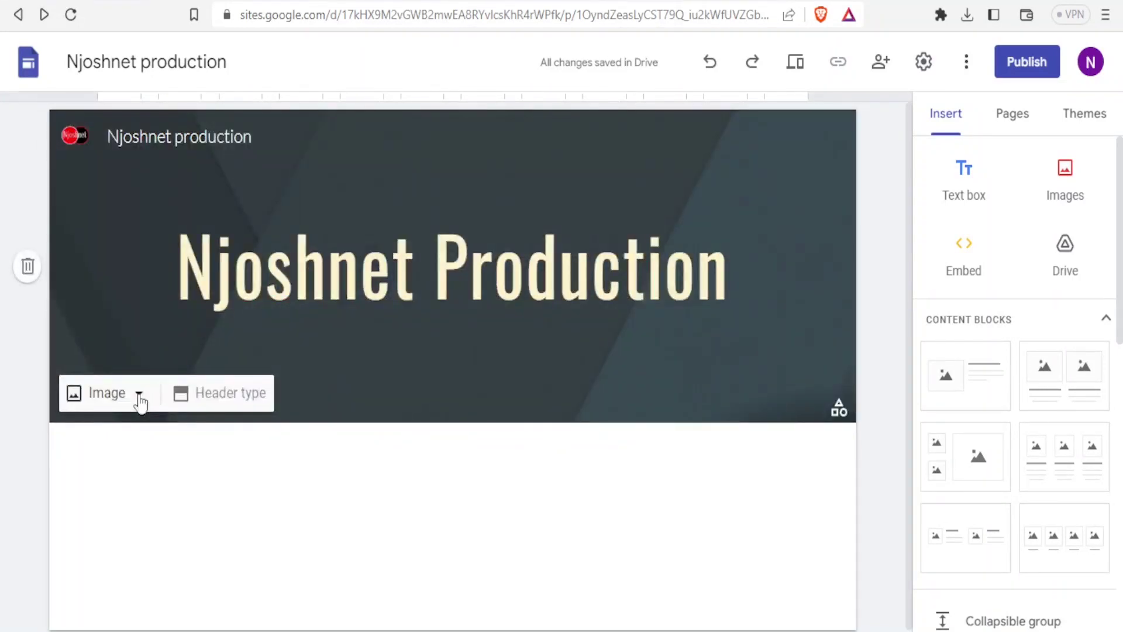
Set the teal wave gallery image as the header background
click(141, 403)
click(386, 159)
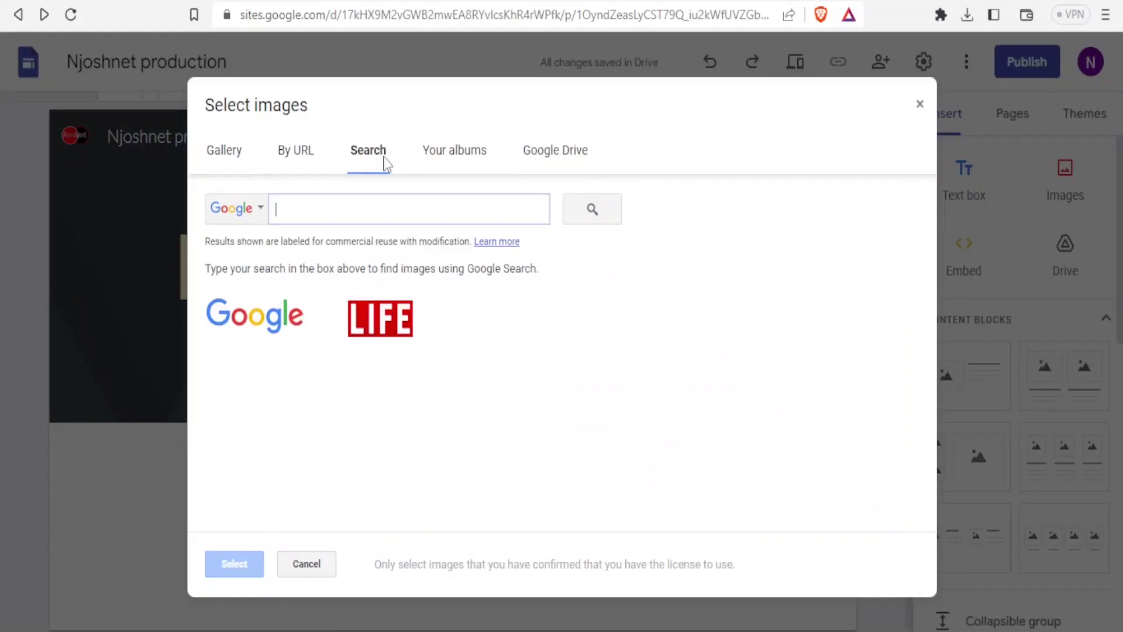
click(223, 159)
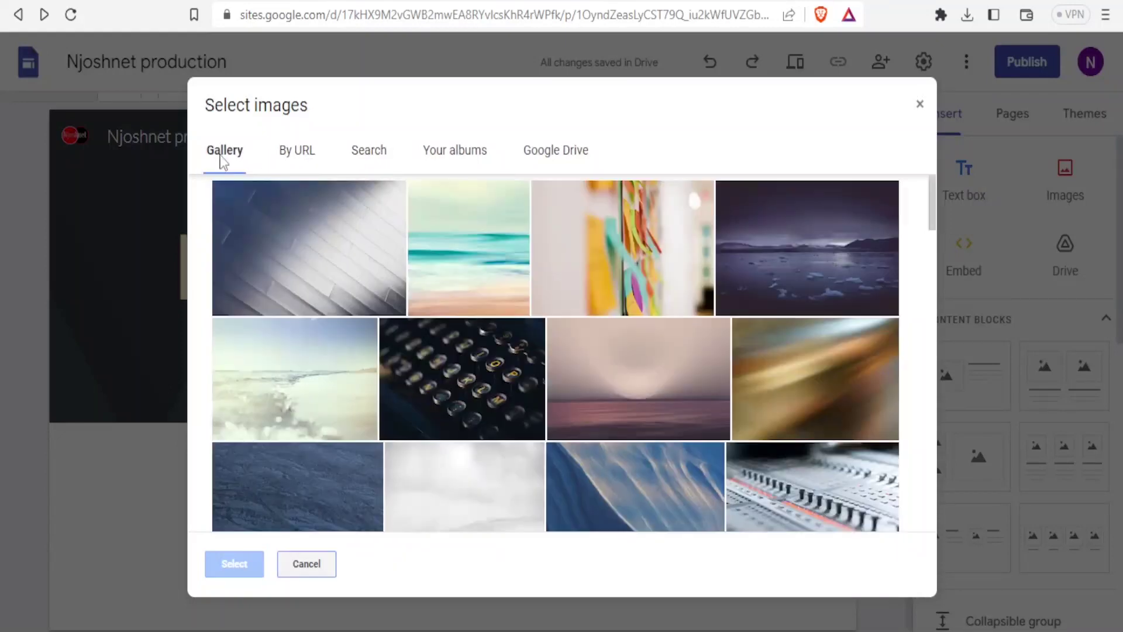
click(469, 262)
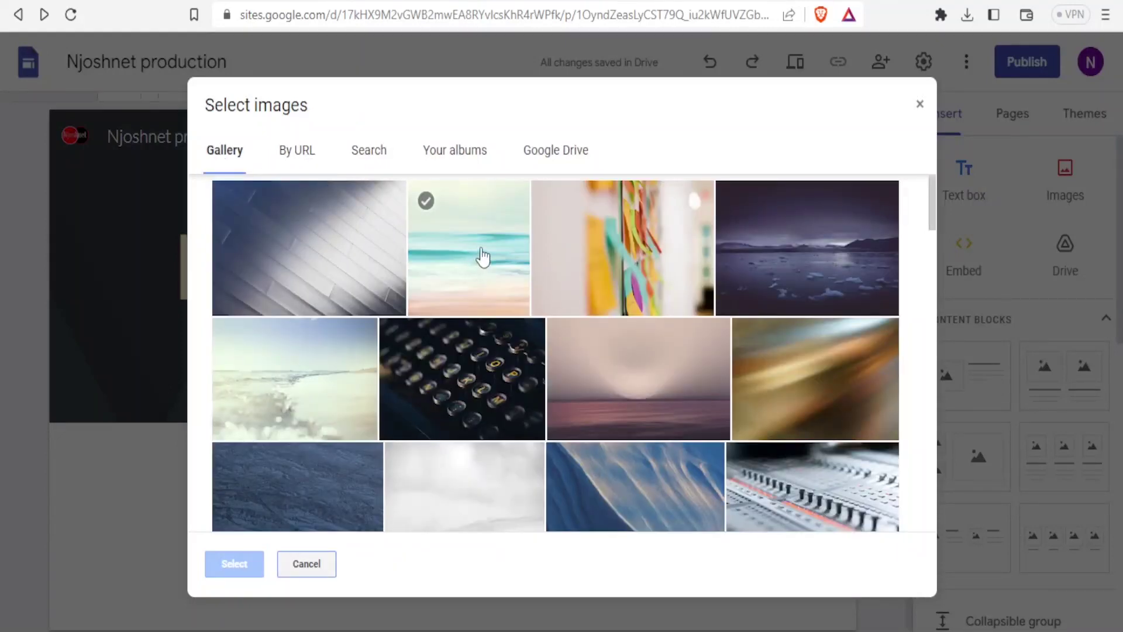
click(483, 257)
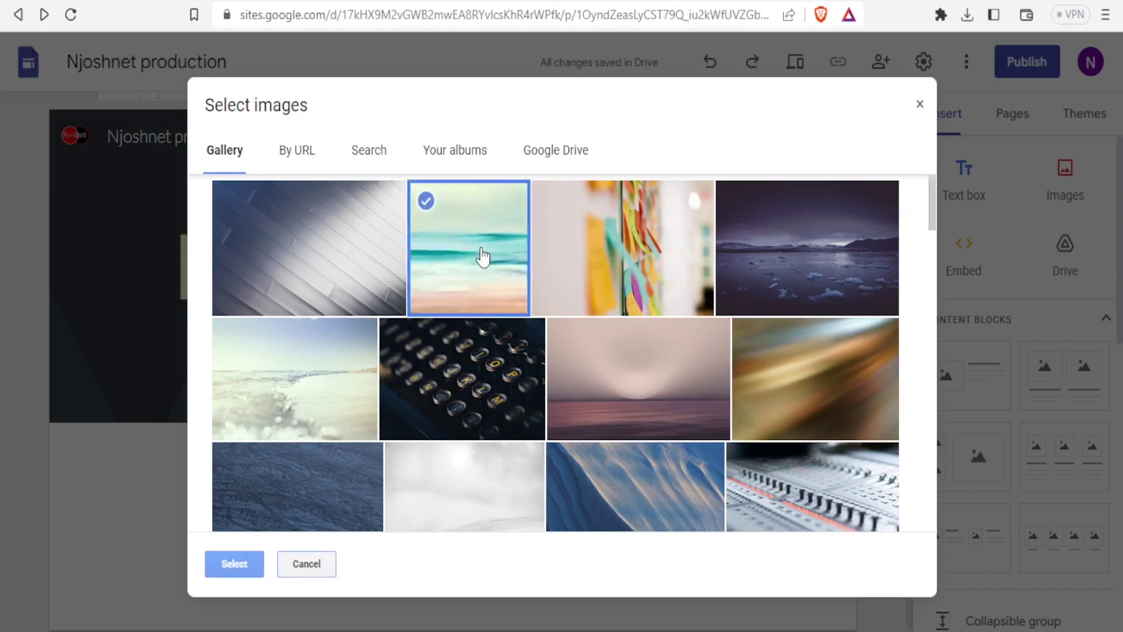
click(235, 564)
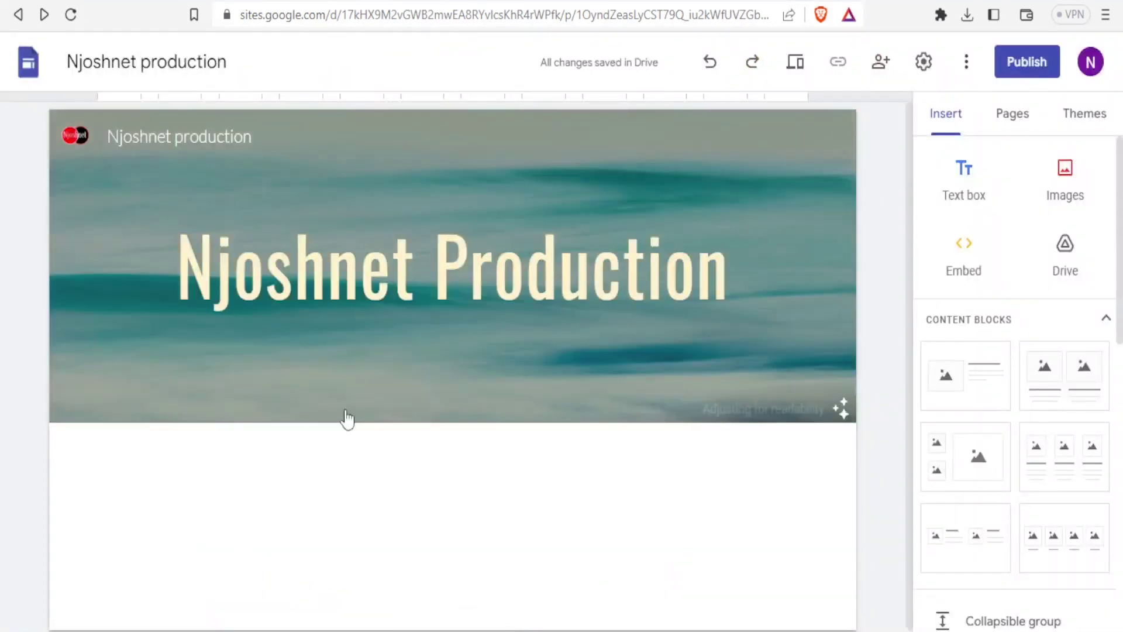
mouse_move(377, 421)
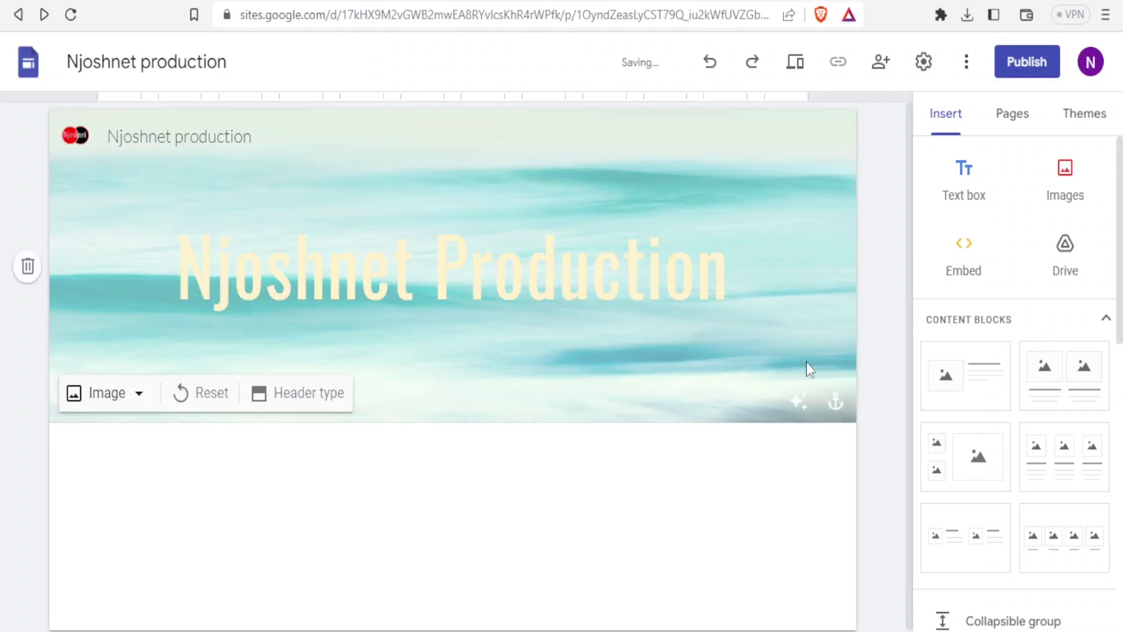
Turn the title red again and add an empty text box below the header
click(716, 257)
drag(683, 258, 175, 263)
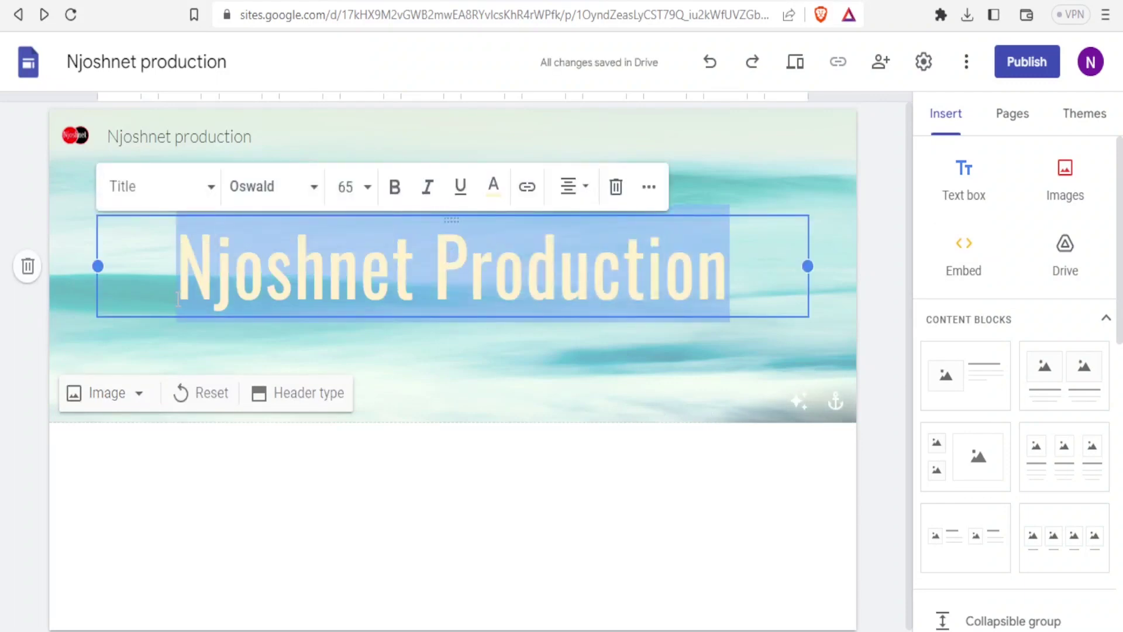
click(493, 187)
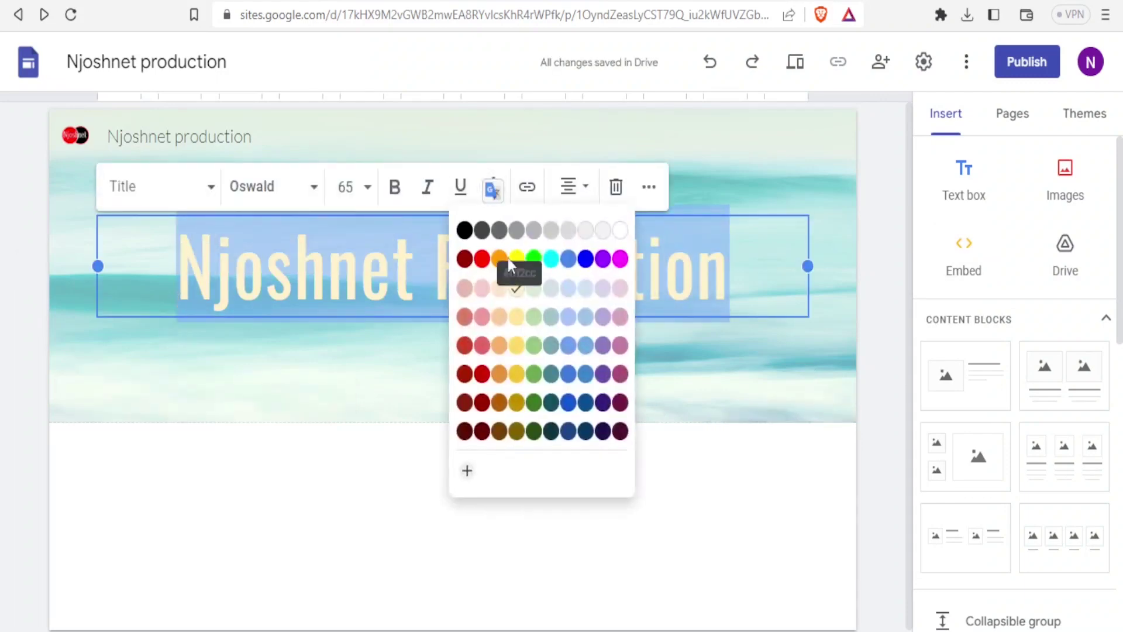
click(485, 262)
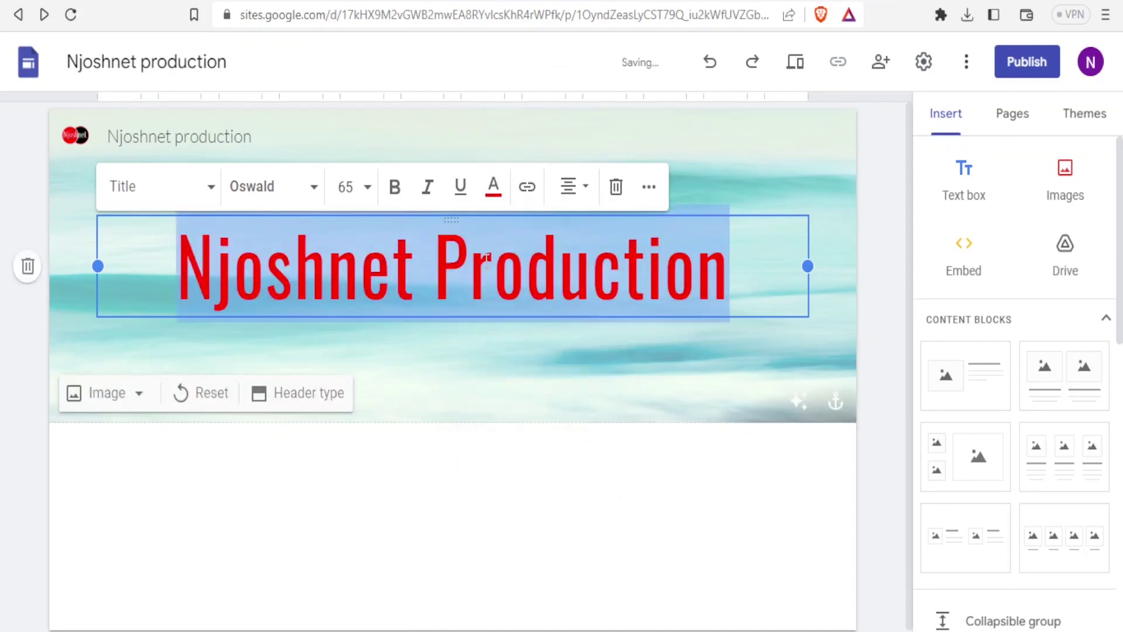
click(677, 448)
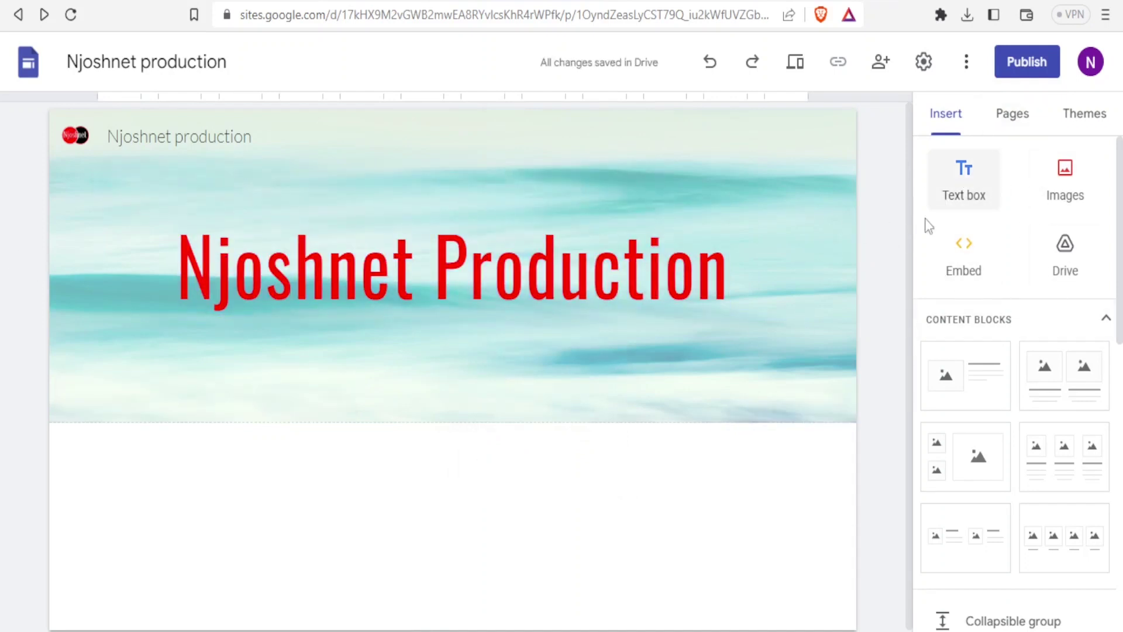
click(951, 197)
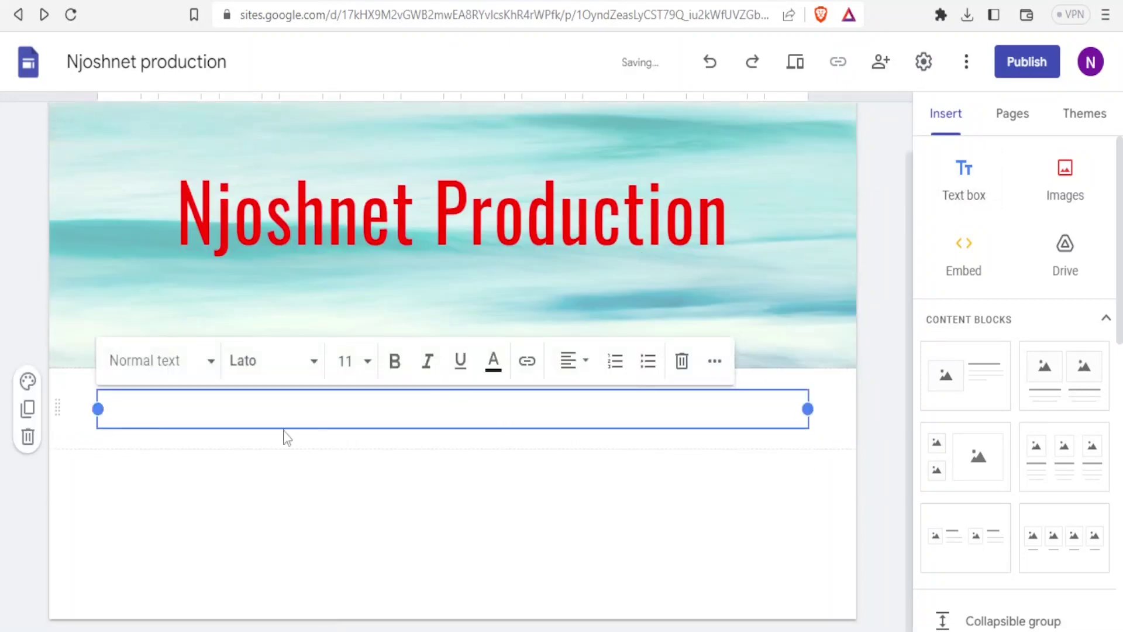
Type the tagline 'For all your video needs' into a new text box and select it
drag(273, 391, 275, 419)
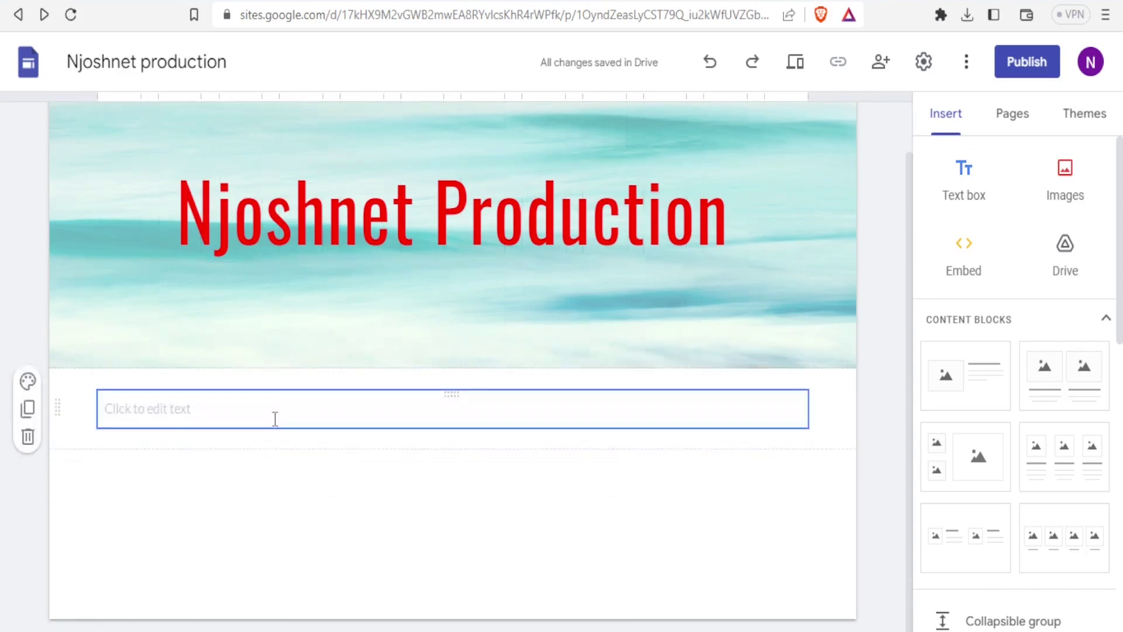
click(214, 418)
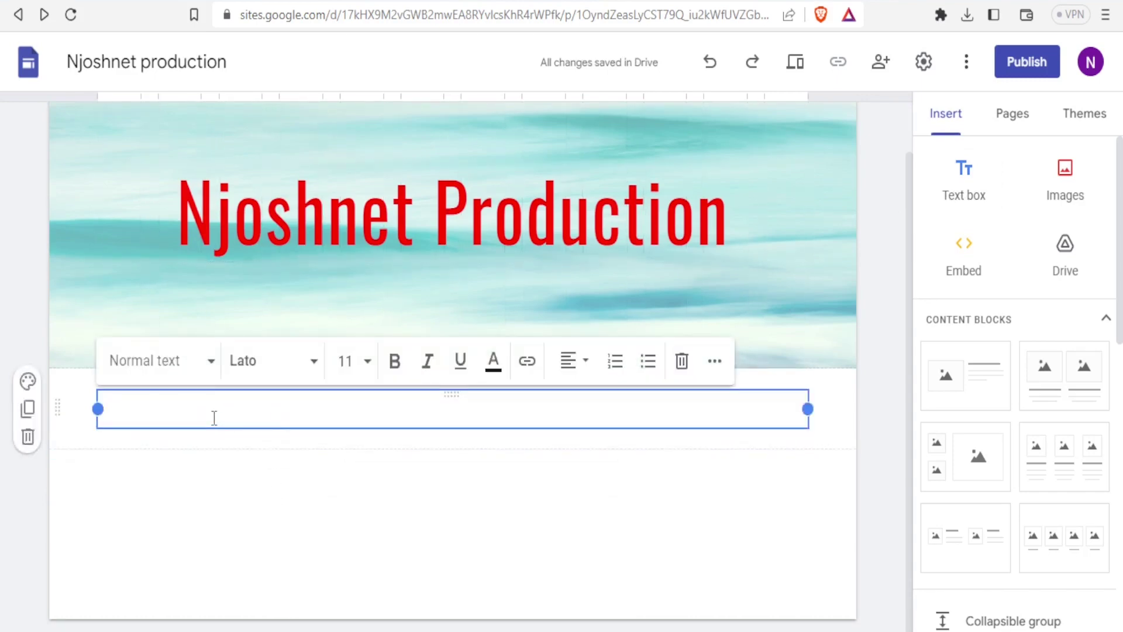
text(Fd)
text(r all your)
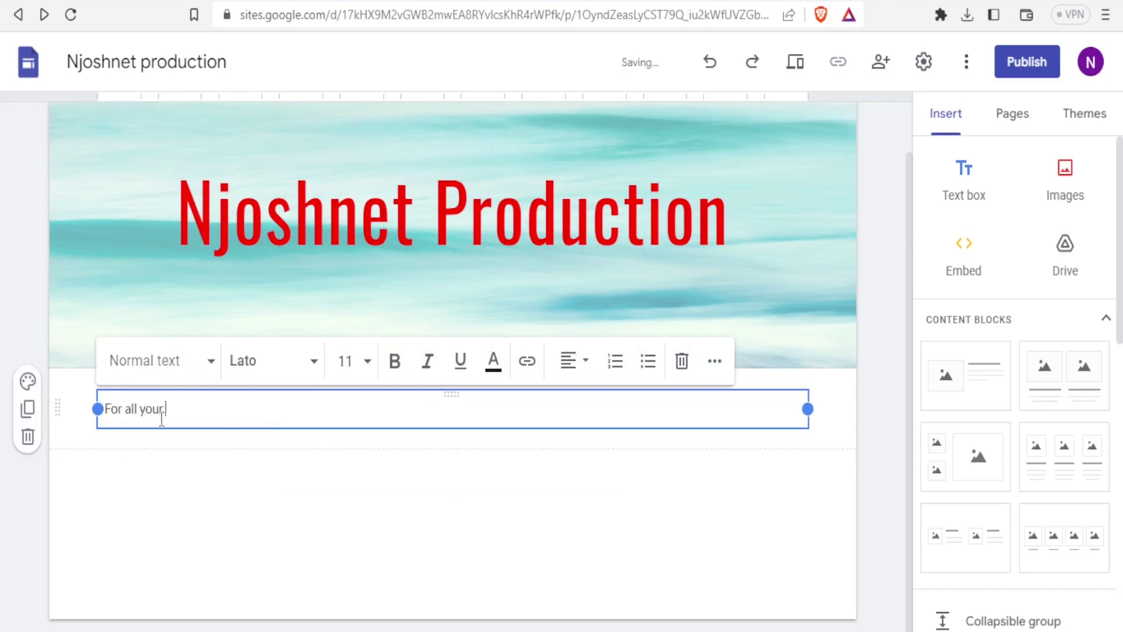
text( video needs)
key(ctrl+a)
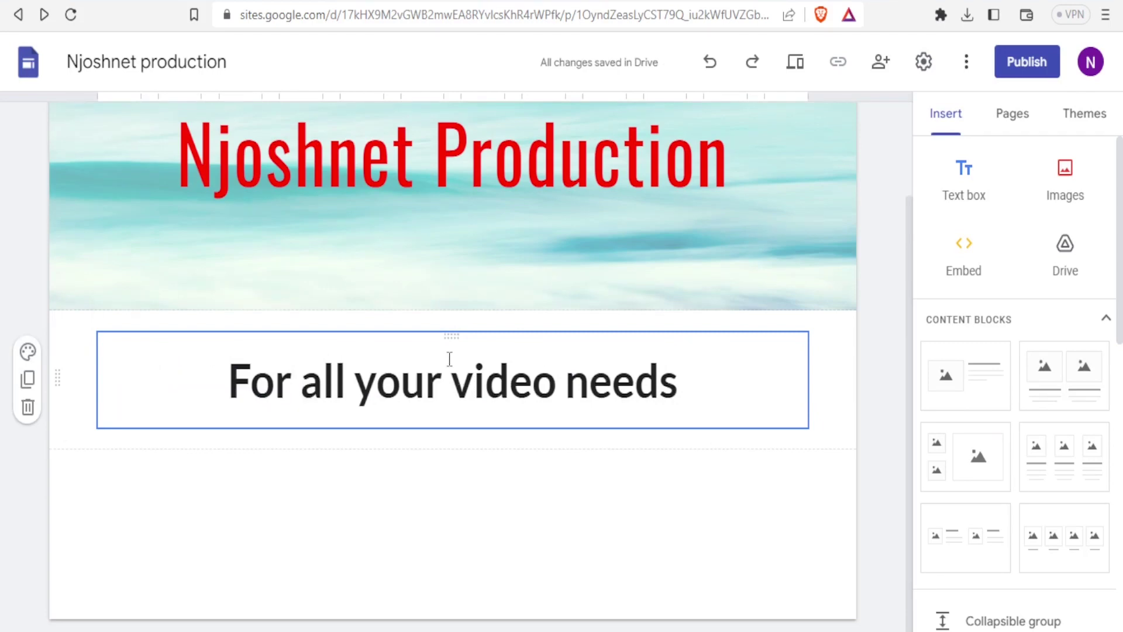
Drag the tagline box up into the header, just beneath the red title
drag(449, 336, 441, 252)
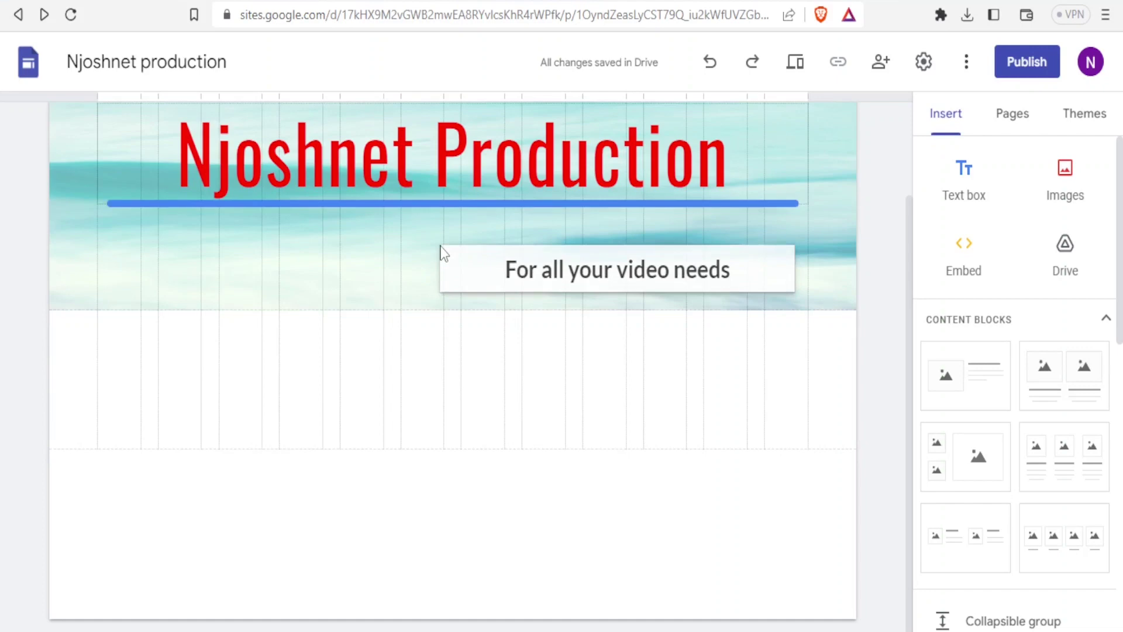
drag(442, 253, 442, 249)
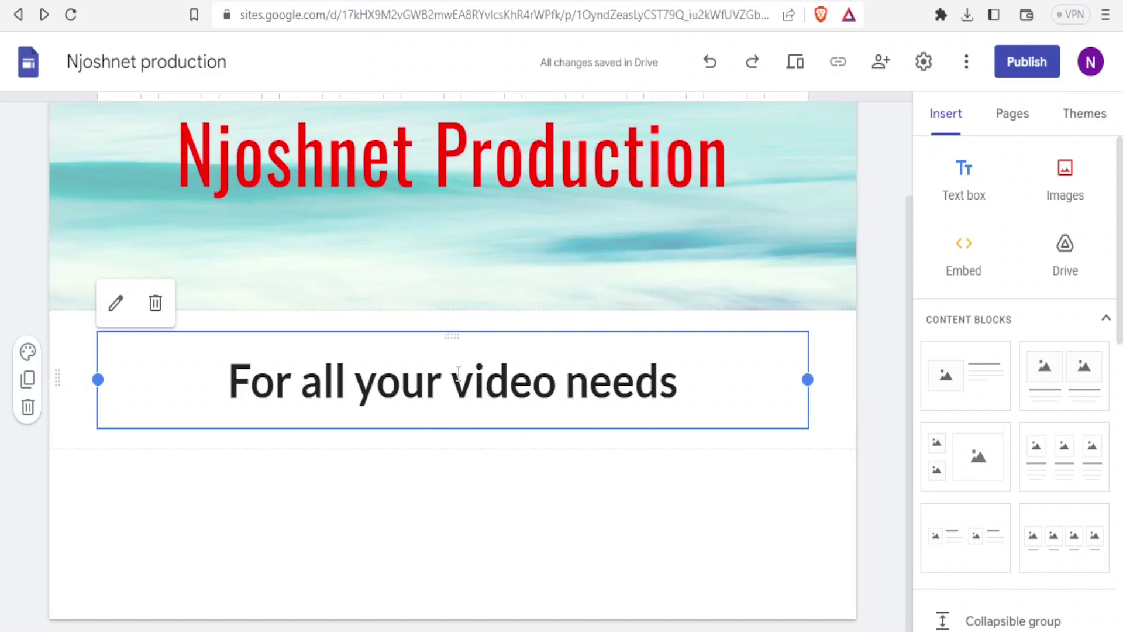
drag(451, 336, 445, 254)
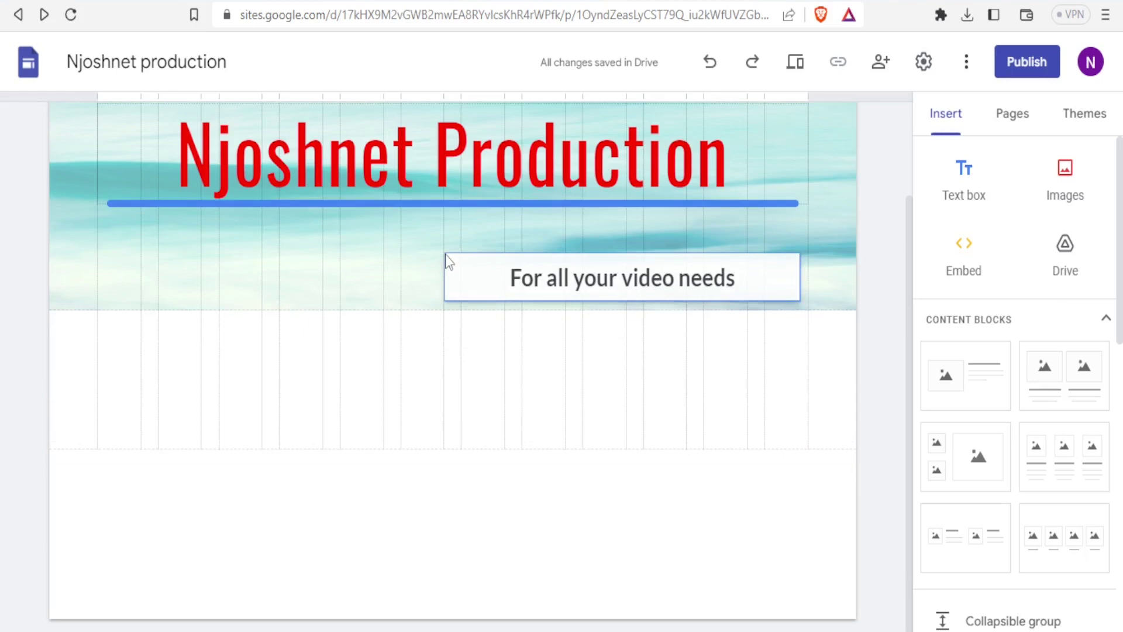
drag(445, 254, 445, 254)
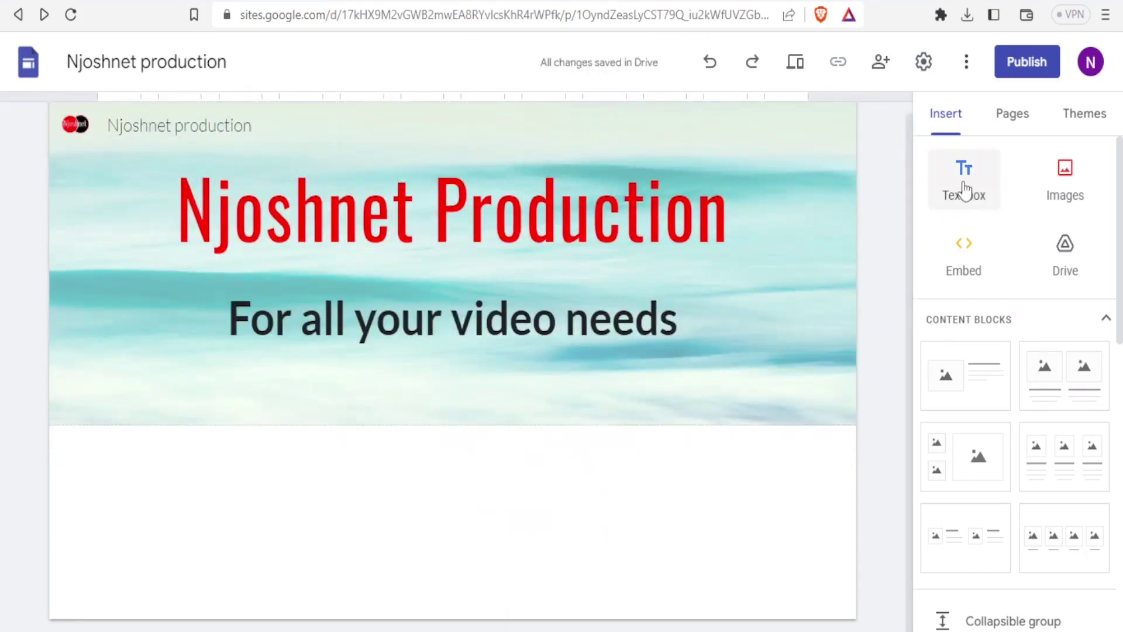
Place the two-image content block below the header, giving two empty image slots with captions
click(1063, 193)
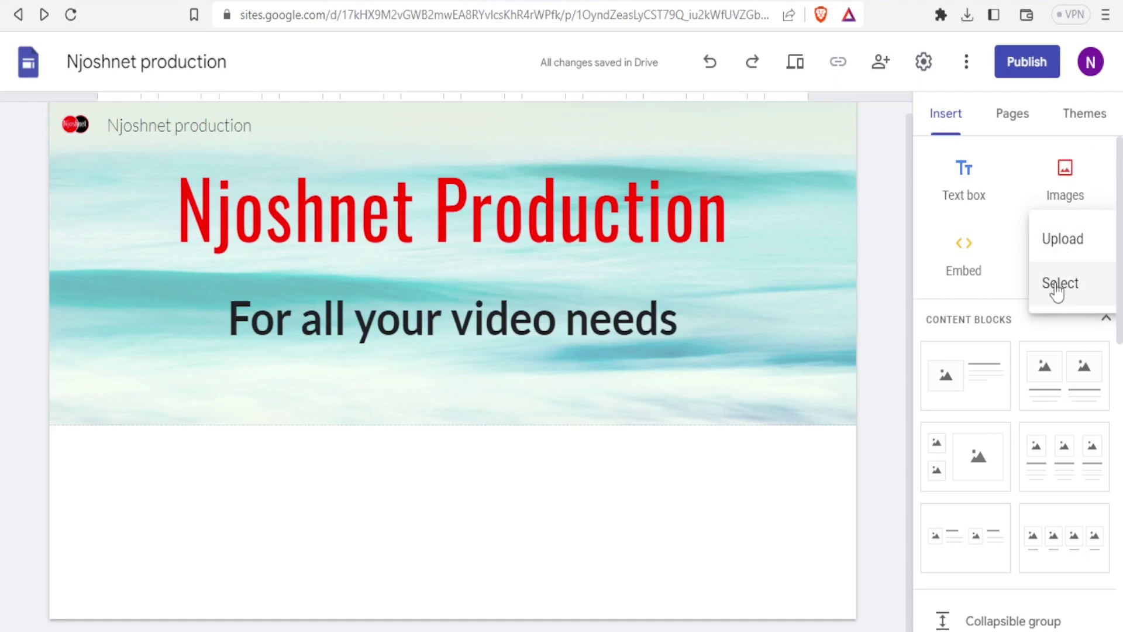
click(641, 463)
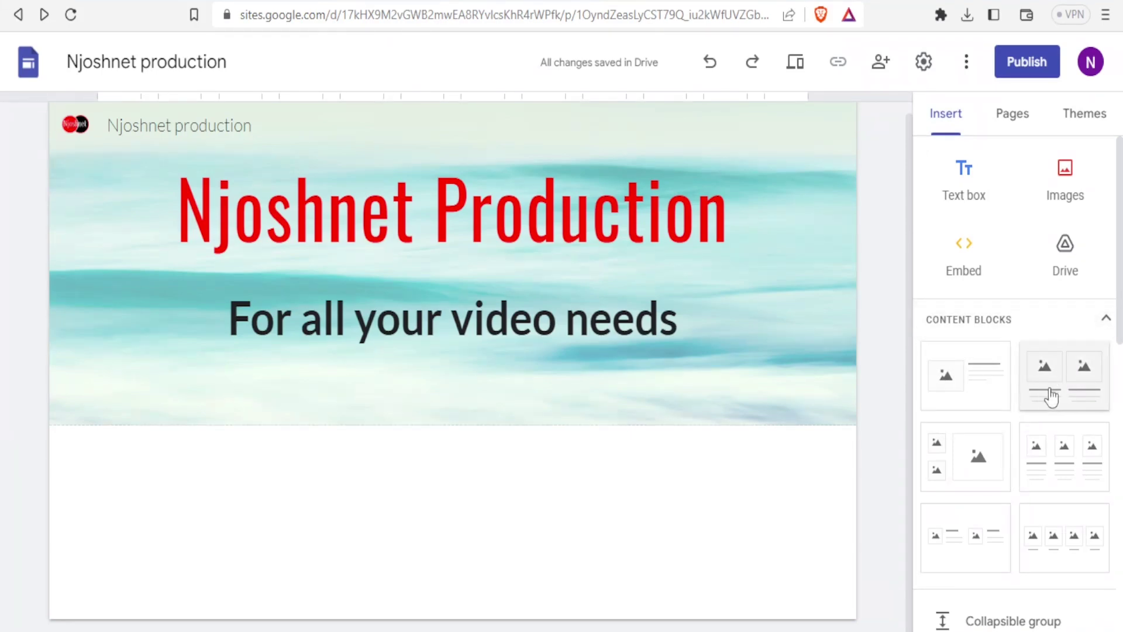
drag(1037, 371, 442, 495)
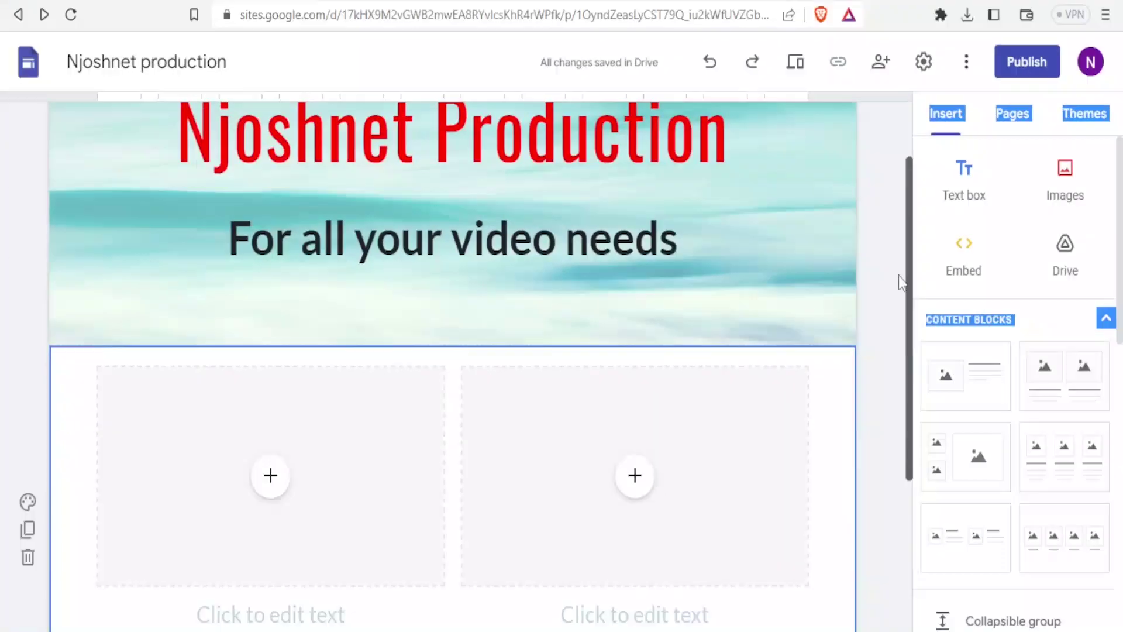
scroll(898, 276, down, 2)
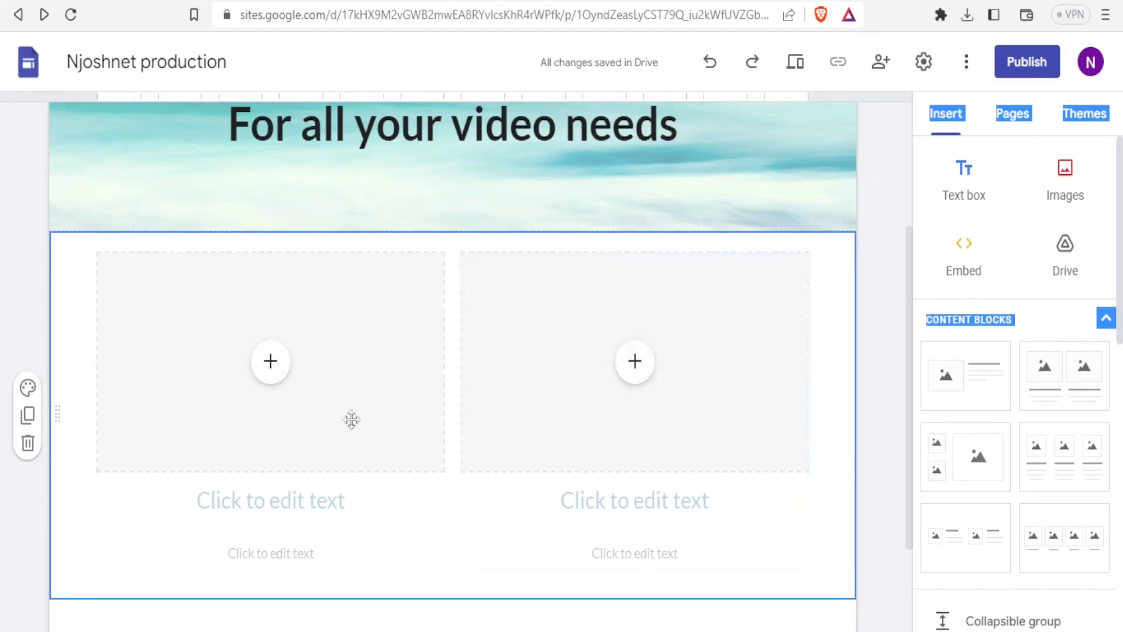
click(260, 362)
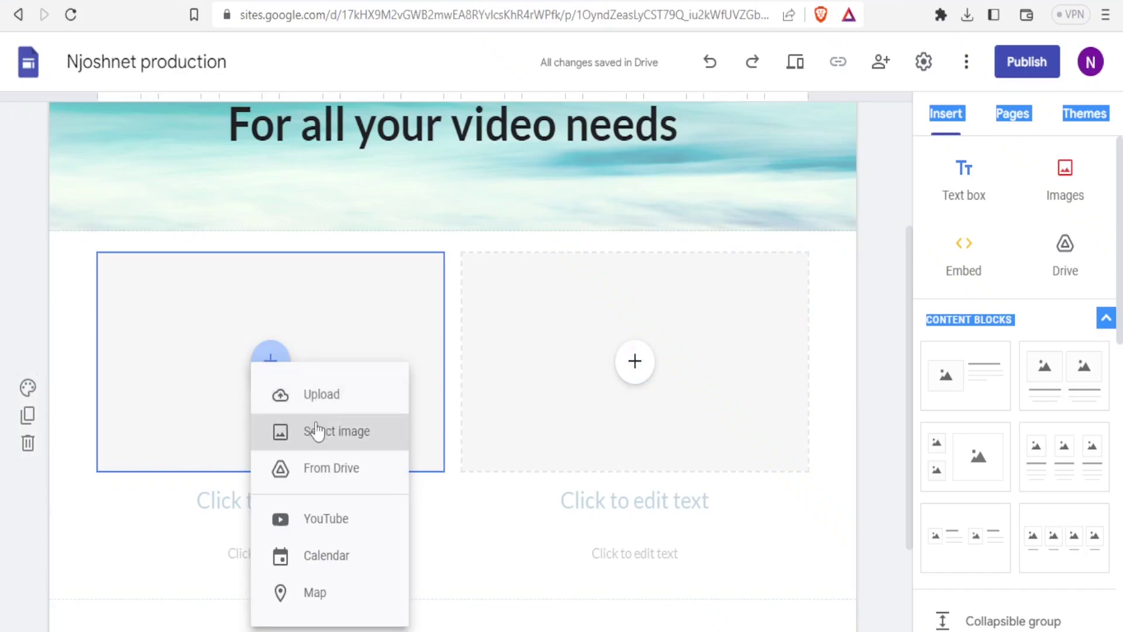
Upload the gold wedding rings photo into the left slot and caption it 'Wedding Videos'
click(316, 432)
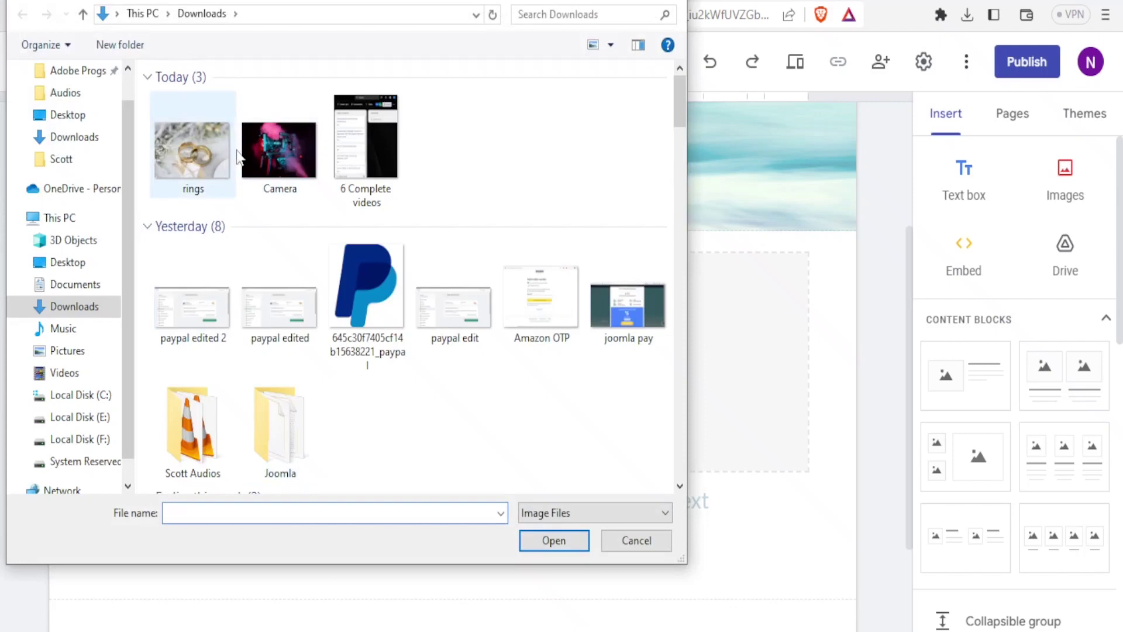
click(208, 154)
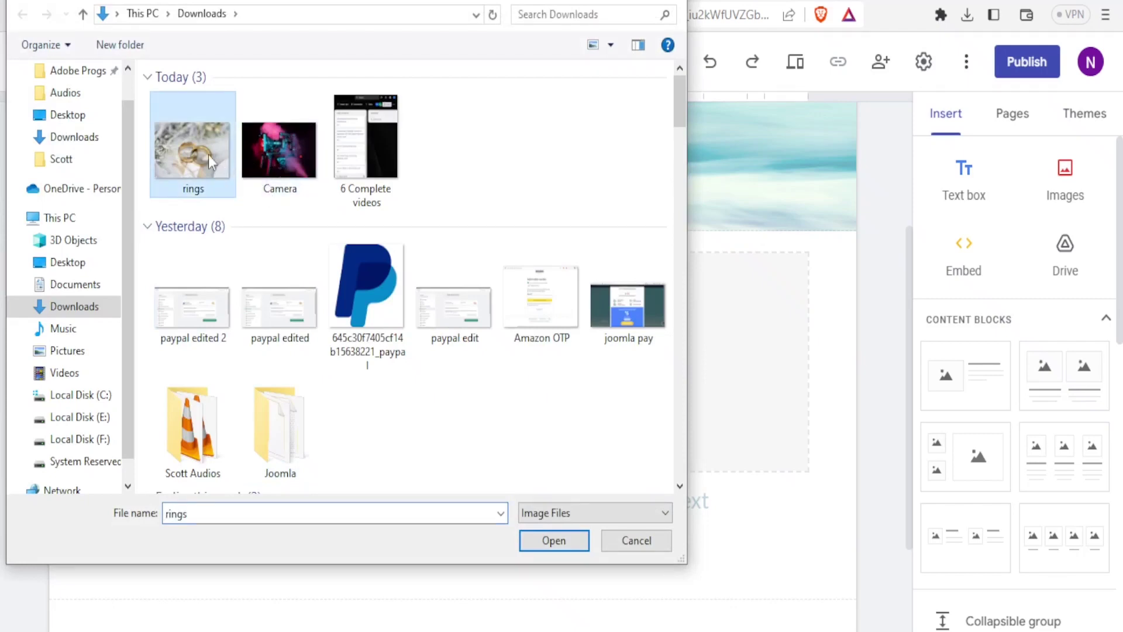
click(561, 545)
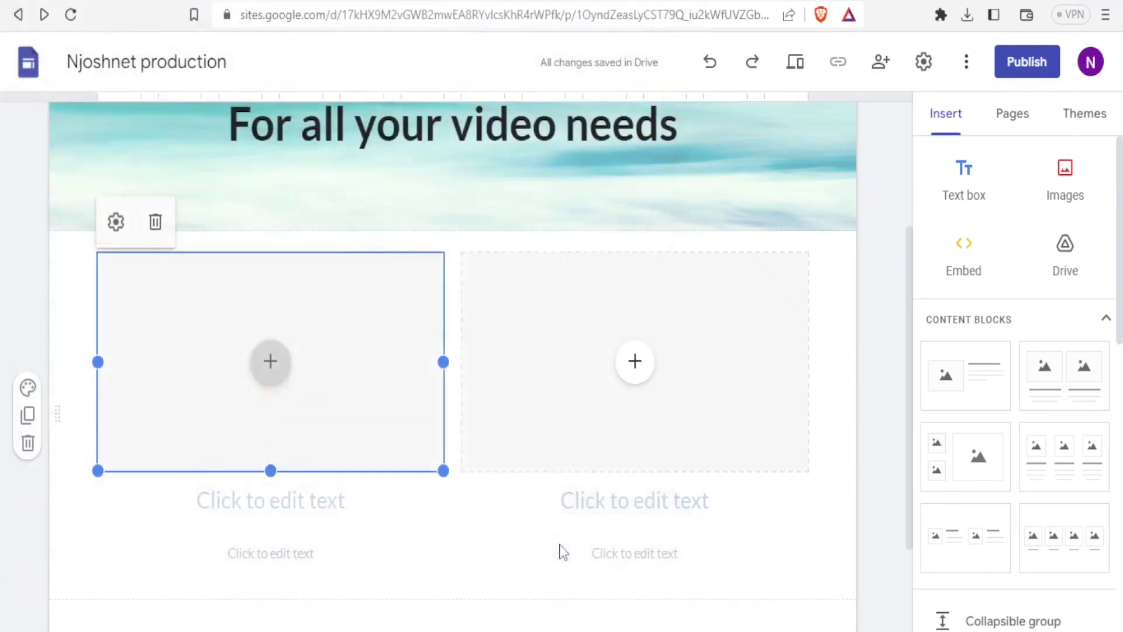
click(292, 504)
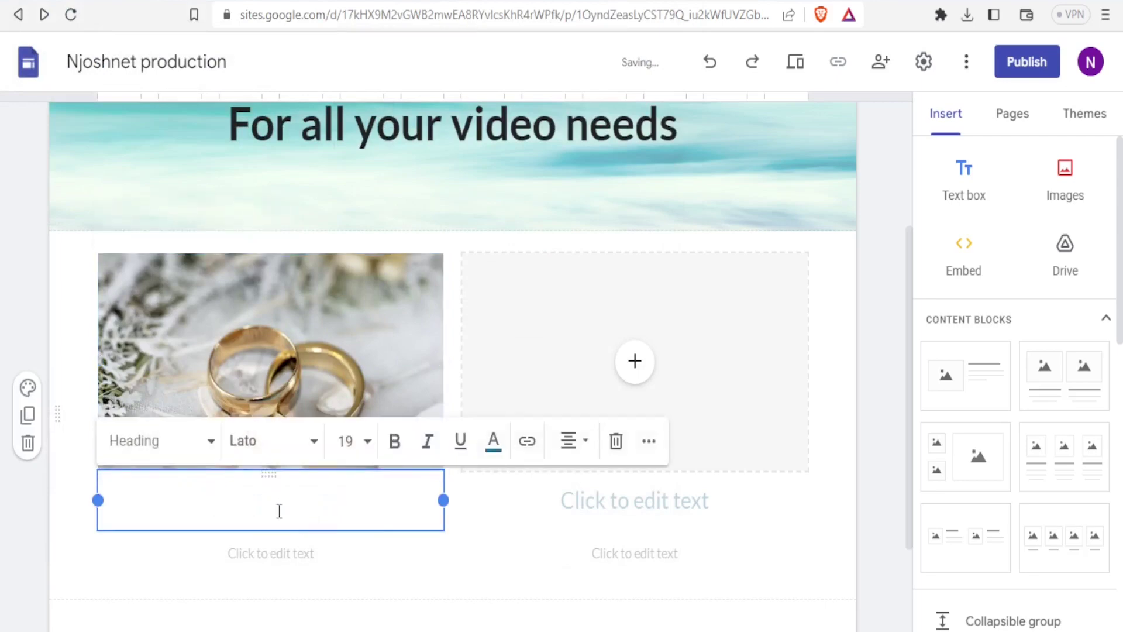
text(Wedding)
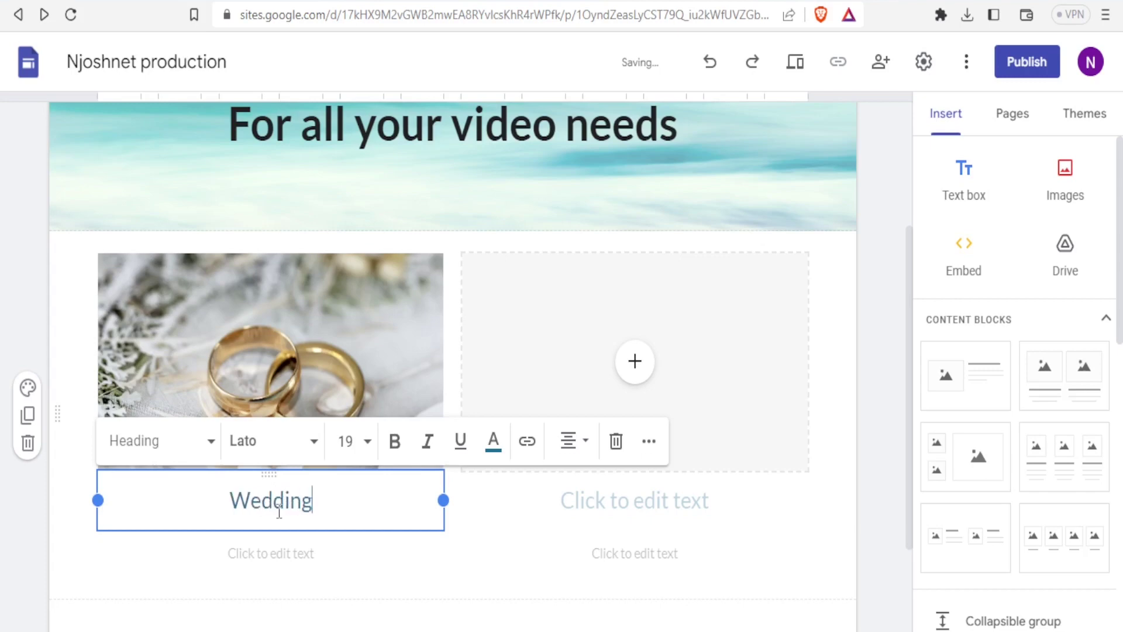
text( Videos)
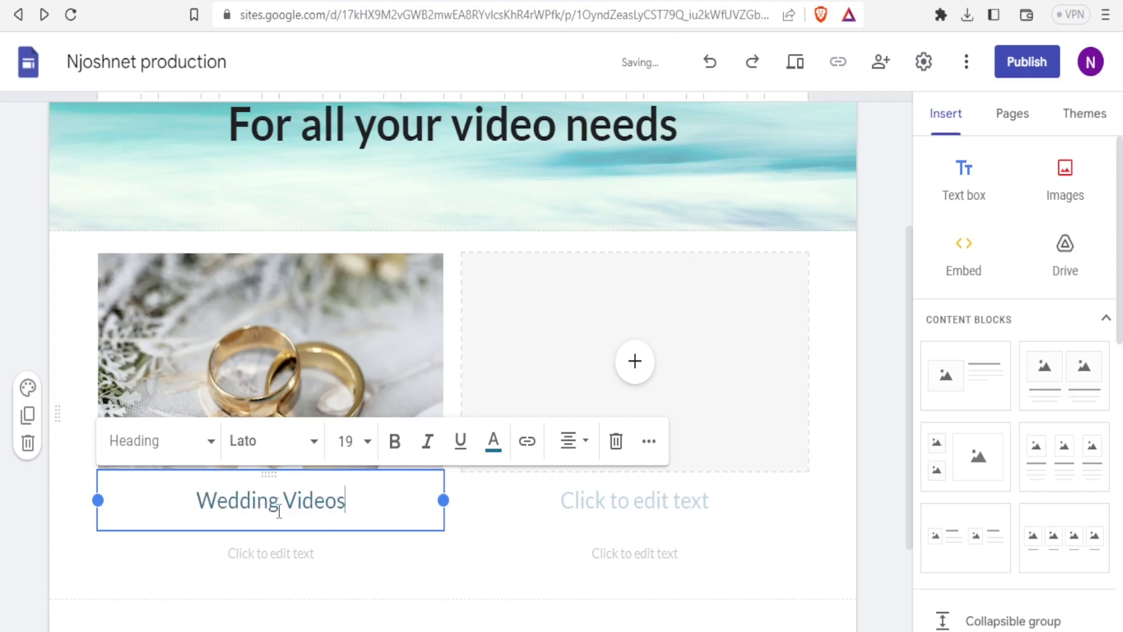
click(588, 377)
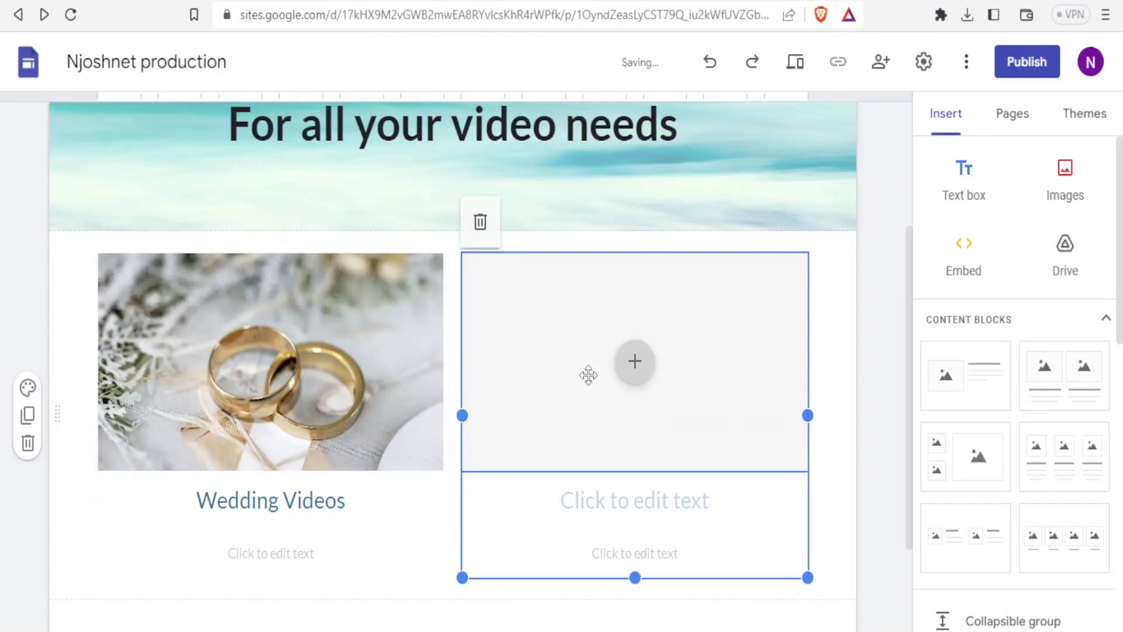
Insert a soccer-juggling photo from a Google Images sports search into the right slot
click(634, 361)
click(394, 181)
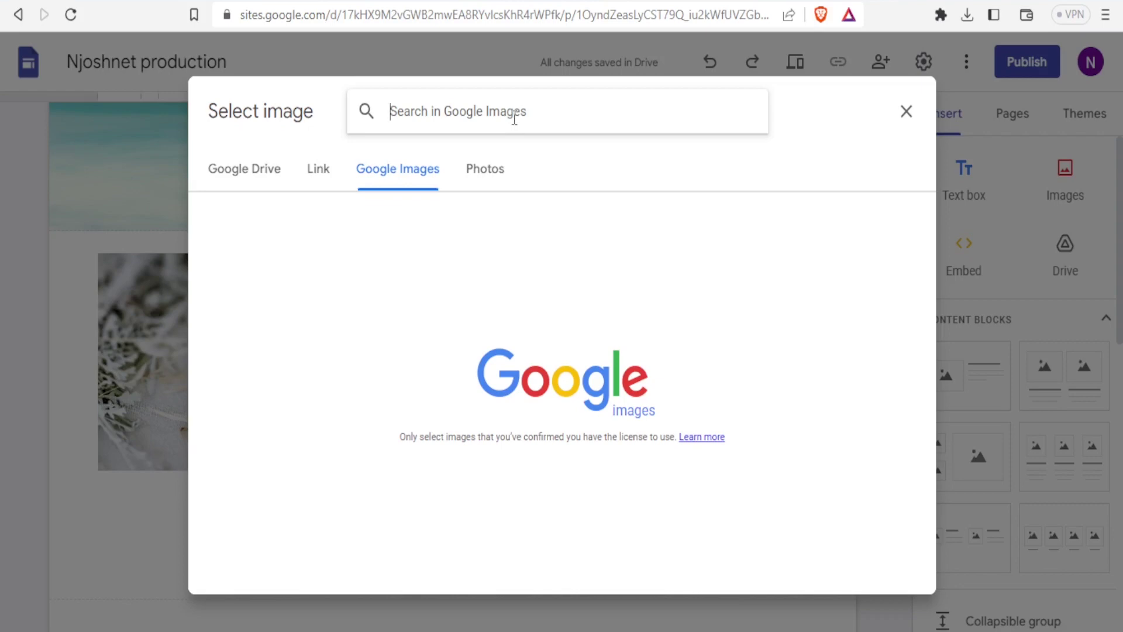
text(Sportd)
key(Return)
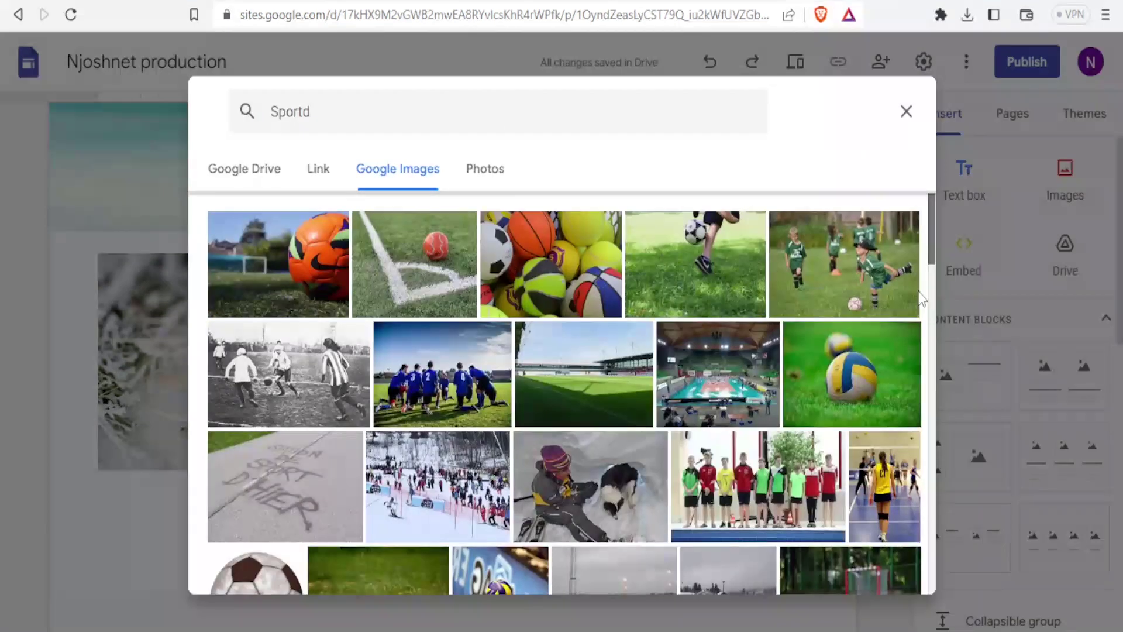
click(699, 261)
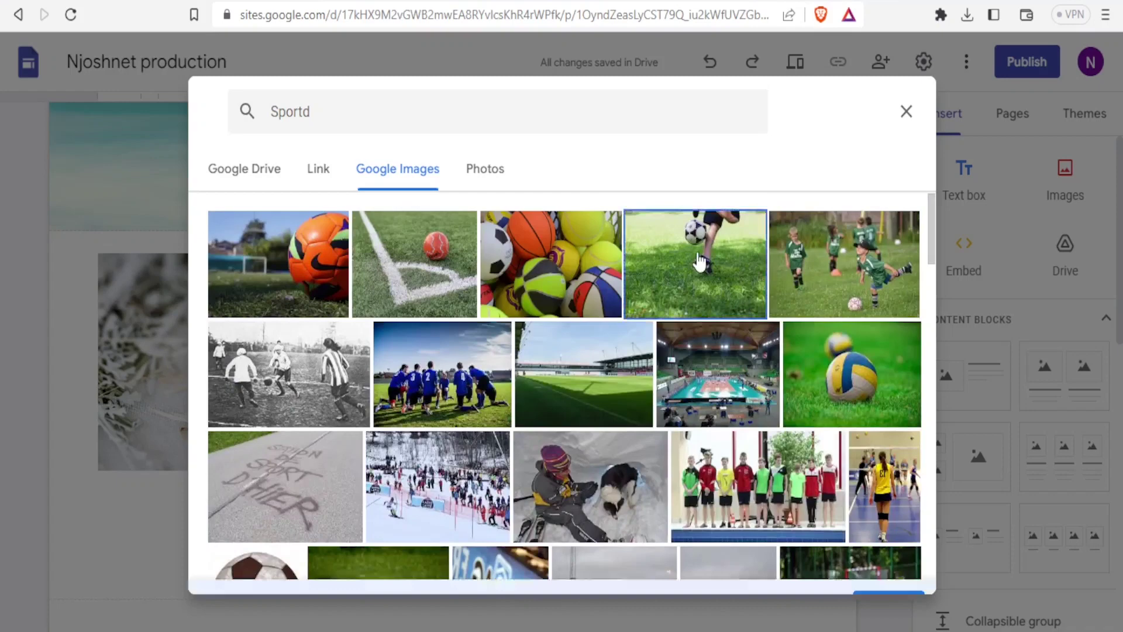
click(889, 566)
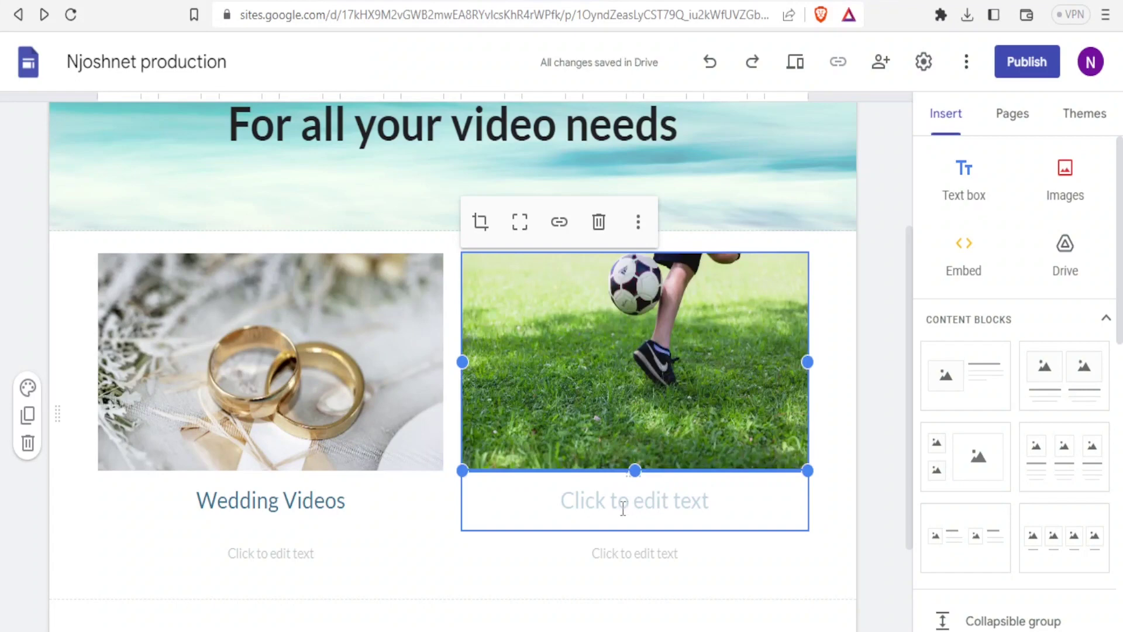
Caption the soccer photo 'Sports and Games Videos'
click(623, 509)
text(S)
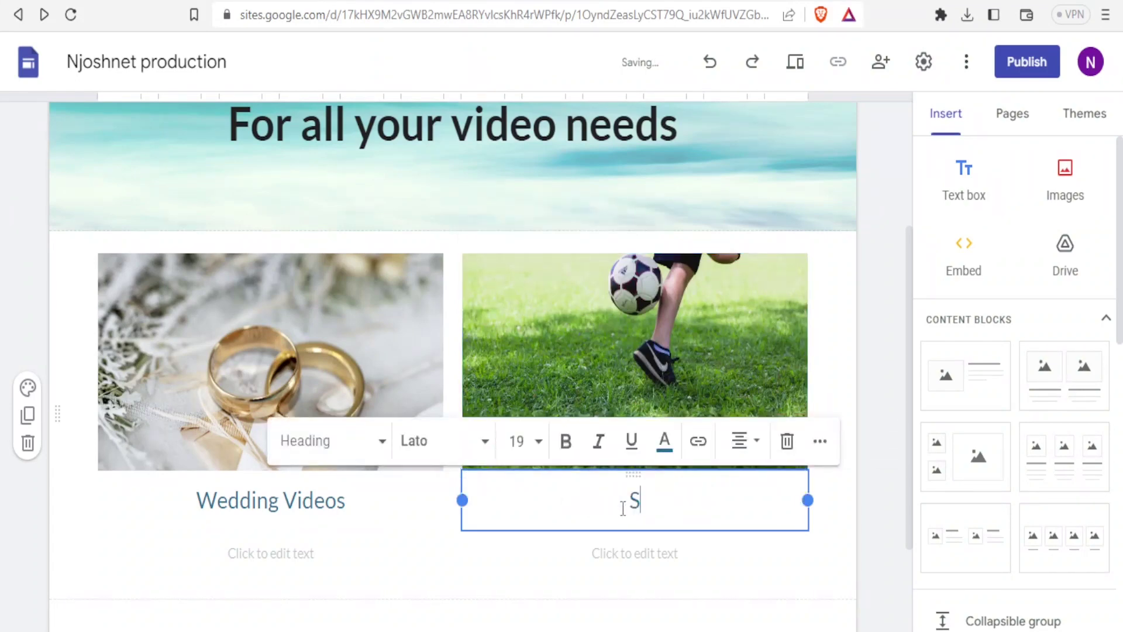
text(ports and games Videos)
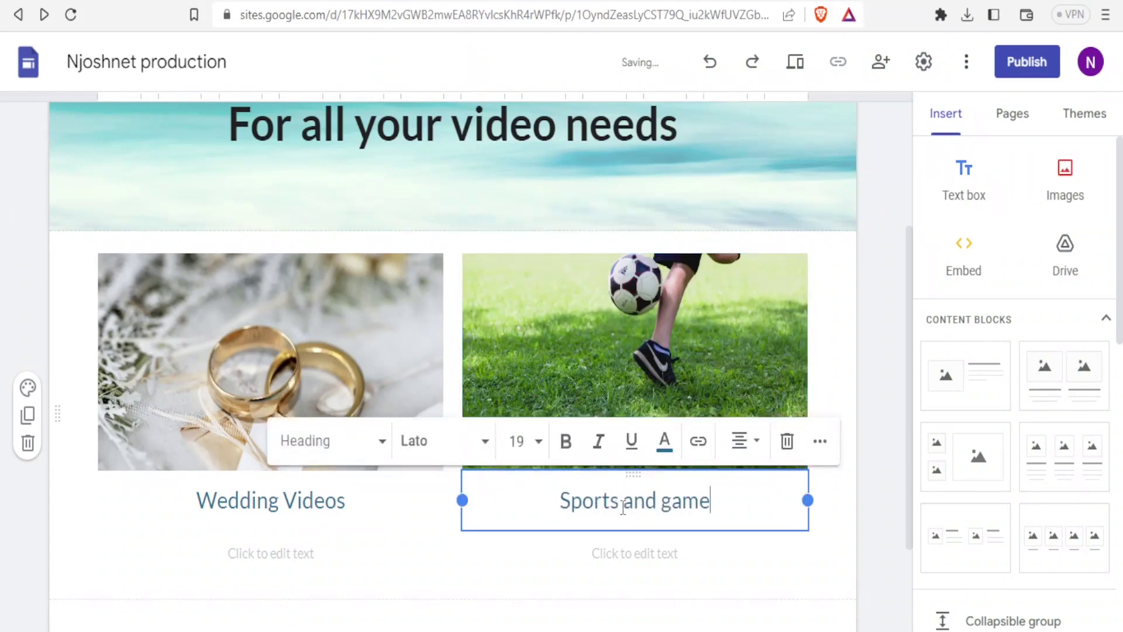
click(887, 459)
scroll(928, 446, down, 5)
scroll(911, 412, up, 2)
scroll(911, 413, down, 2)
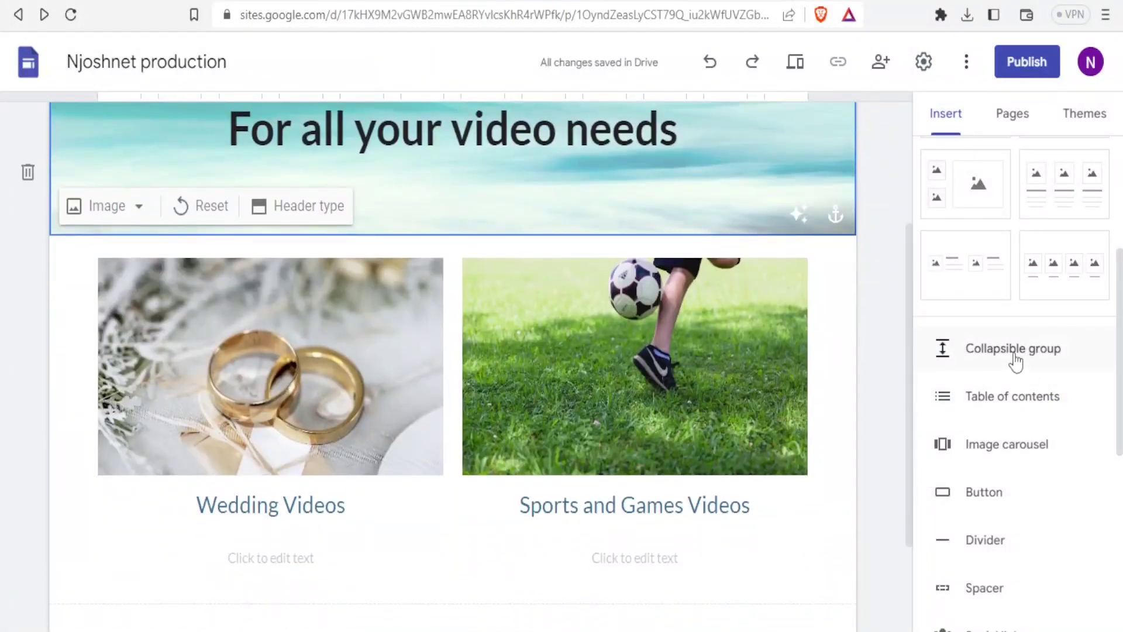
Add a collapsible group titled 'Contact us' with 'About Us' body text above the cards, then expand it
click(318, 612)
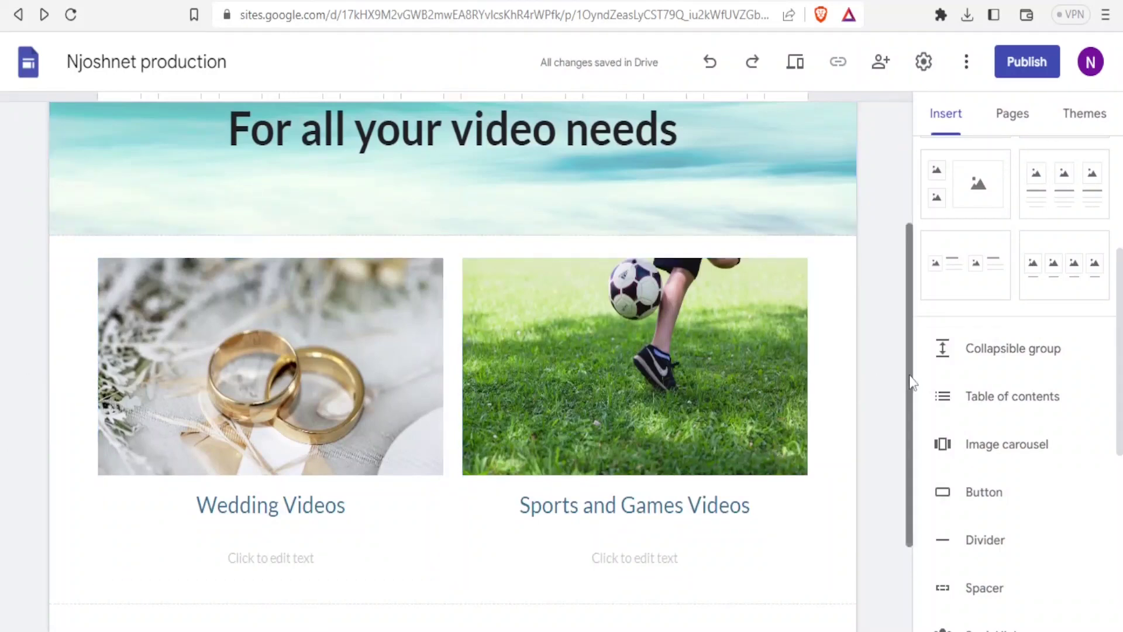
drag(910, 381, 915, 464)
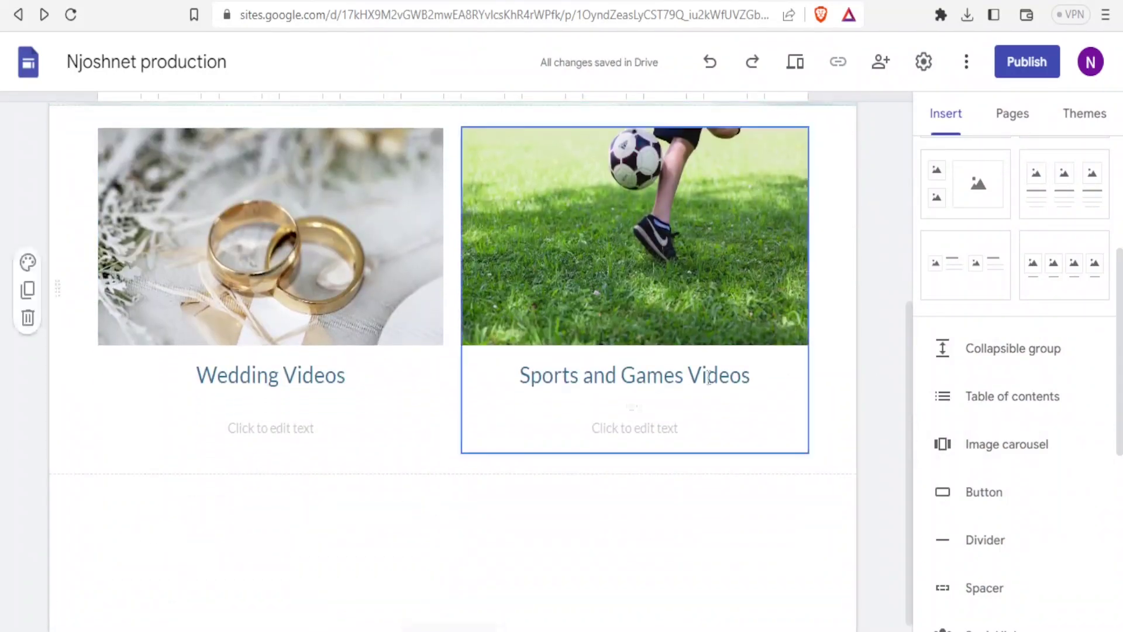
click(964, 350)
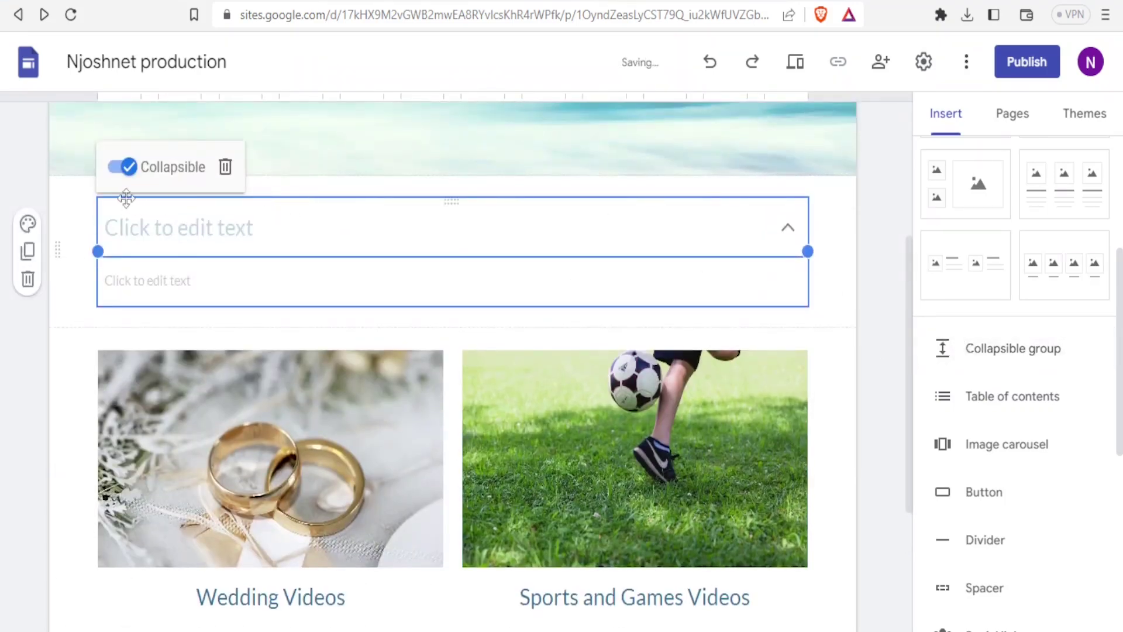
click(144, 230)
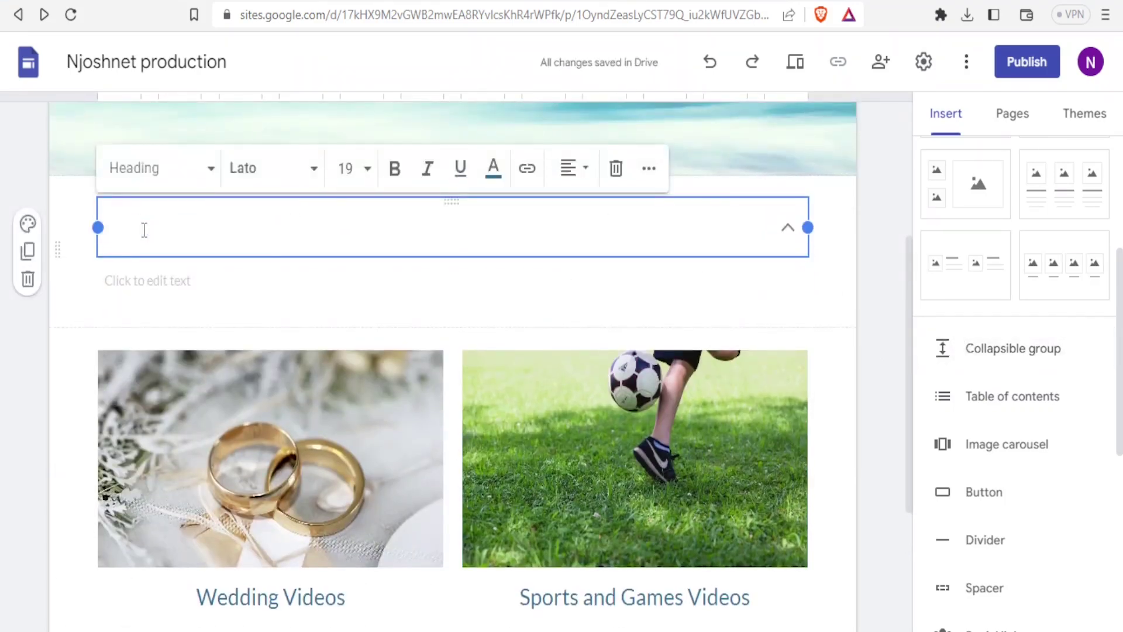
click(130, 279)
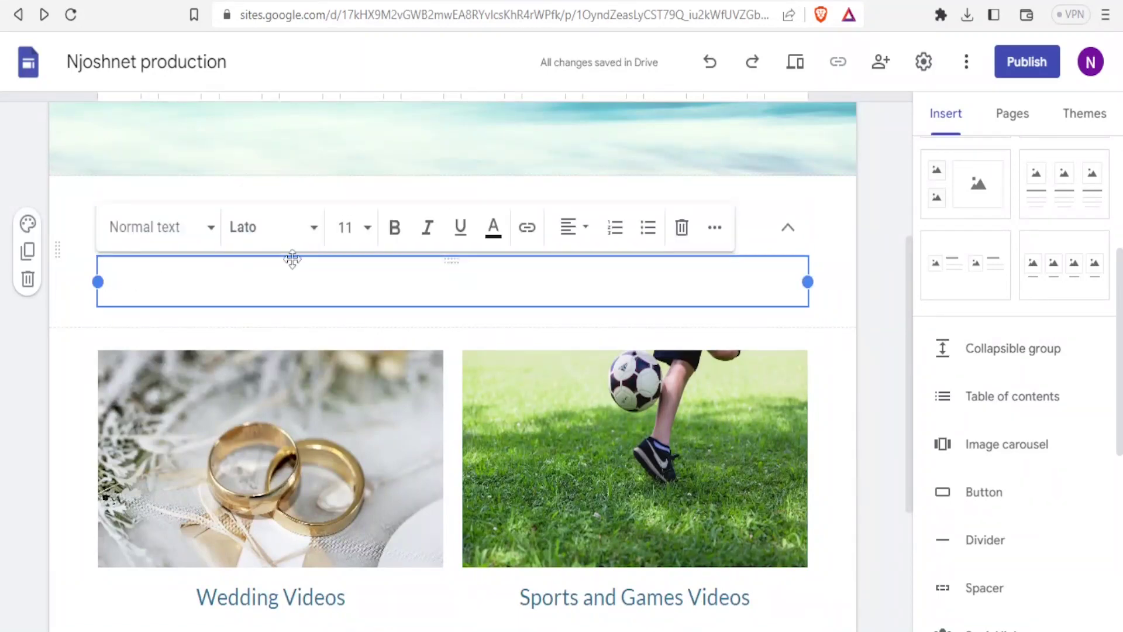
click(292, 258)
text(Contact us)
click(158, 277)
text(A)
click(897, 307)
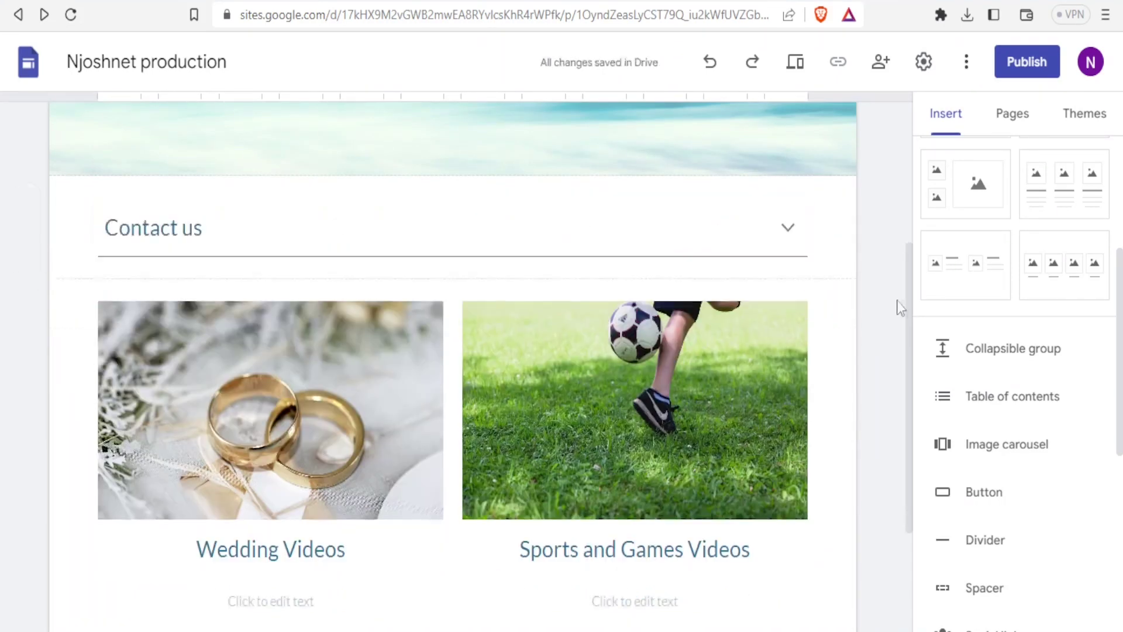
click(789, 231)
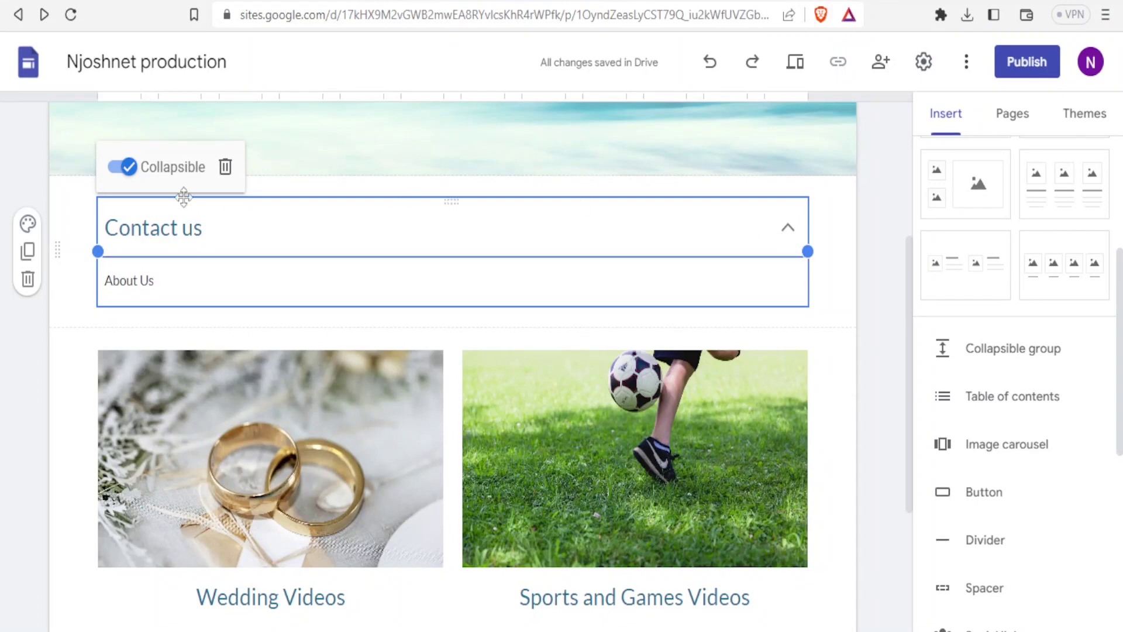
click(117, 173)
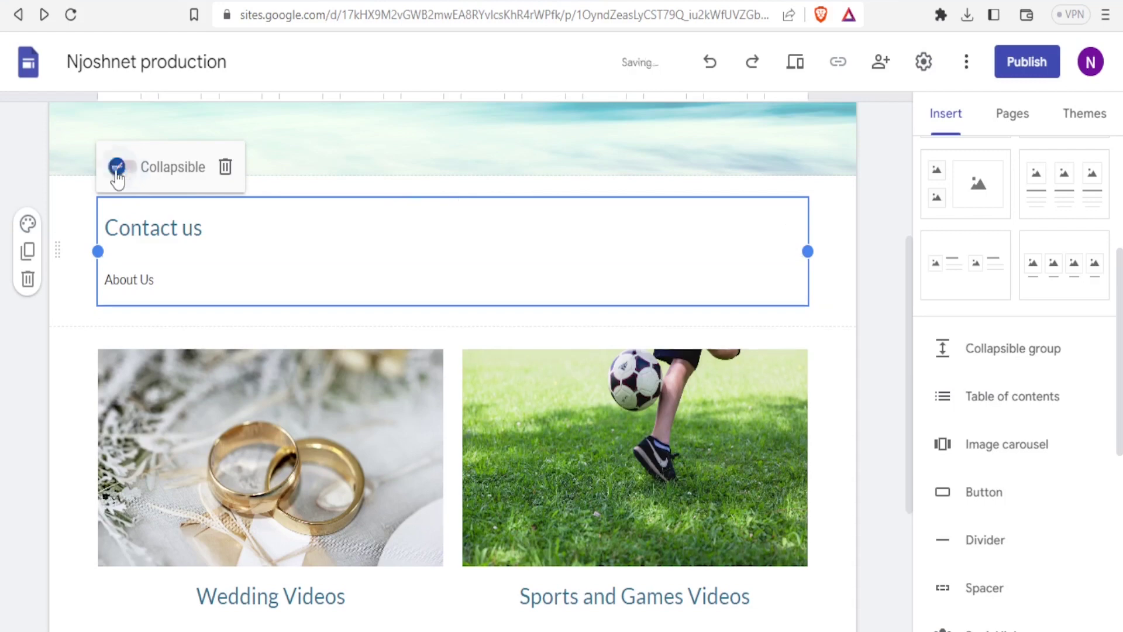
click(905, 248)
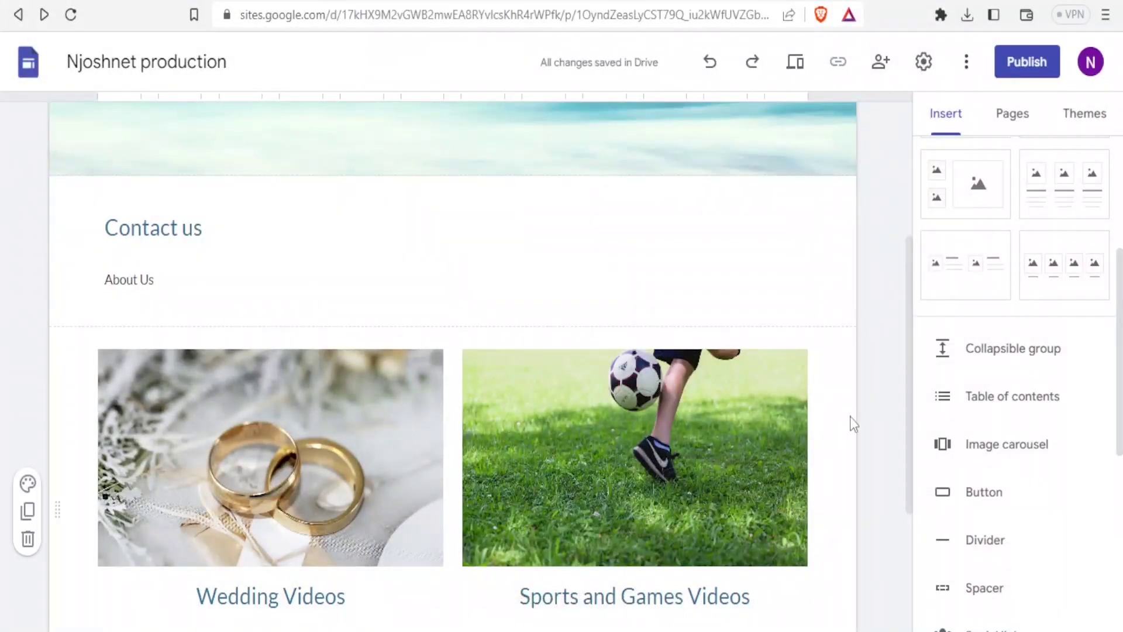
click(457, 300)
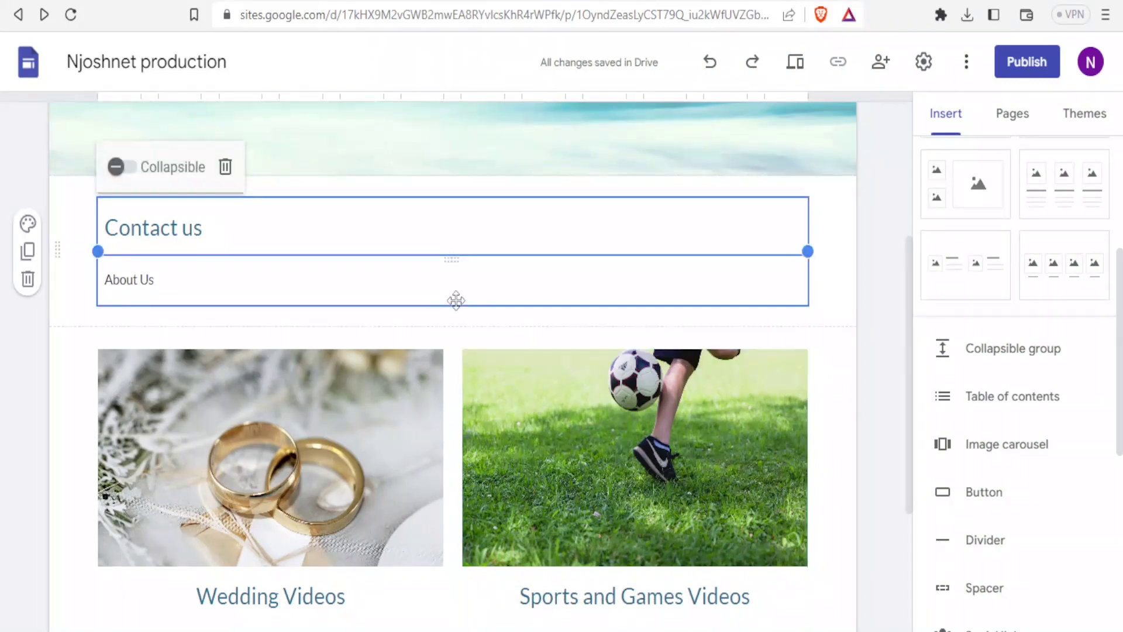
key(ctrl+z)
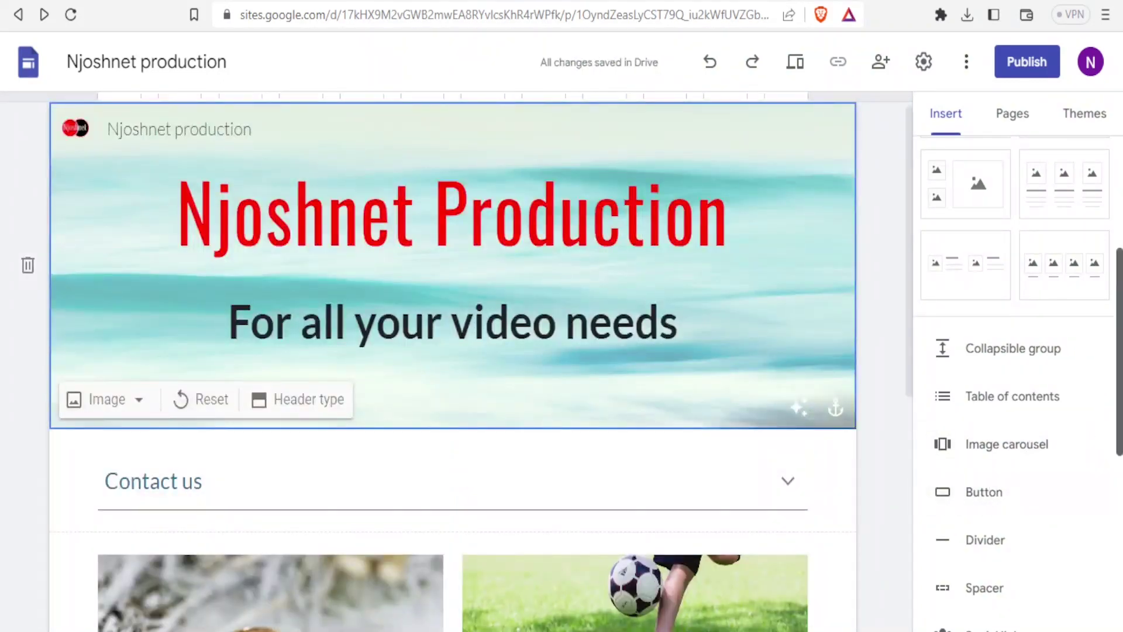
scroll(1015, 351, down, 2)
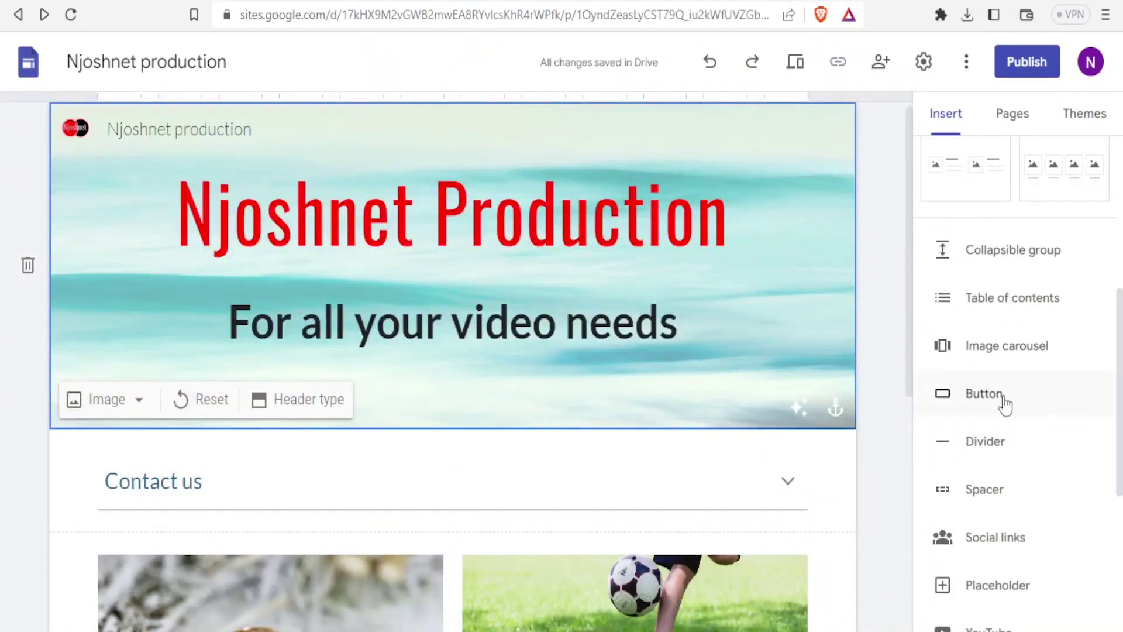
click(557, 464)
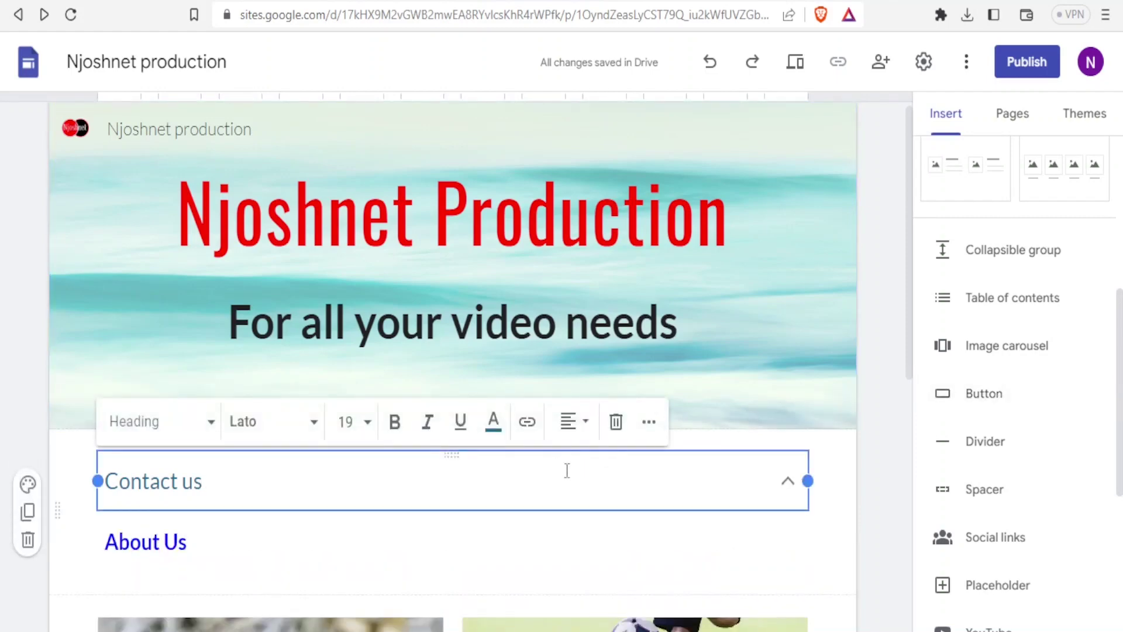
Add a 'Volunteer with Us' button linked to the pasted YouTube channel URL and widen it
click(987, 407)
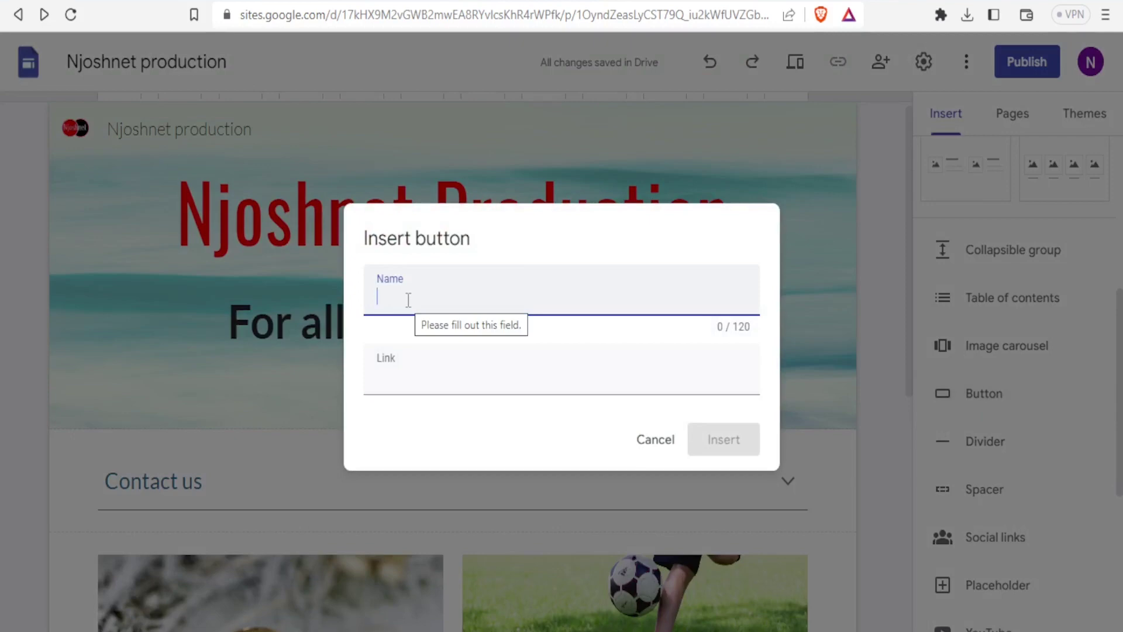
text(Volunteer with Us)
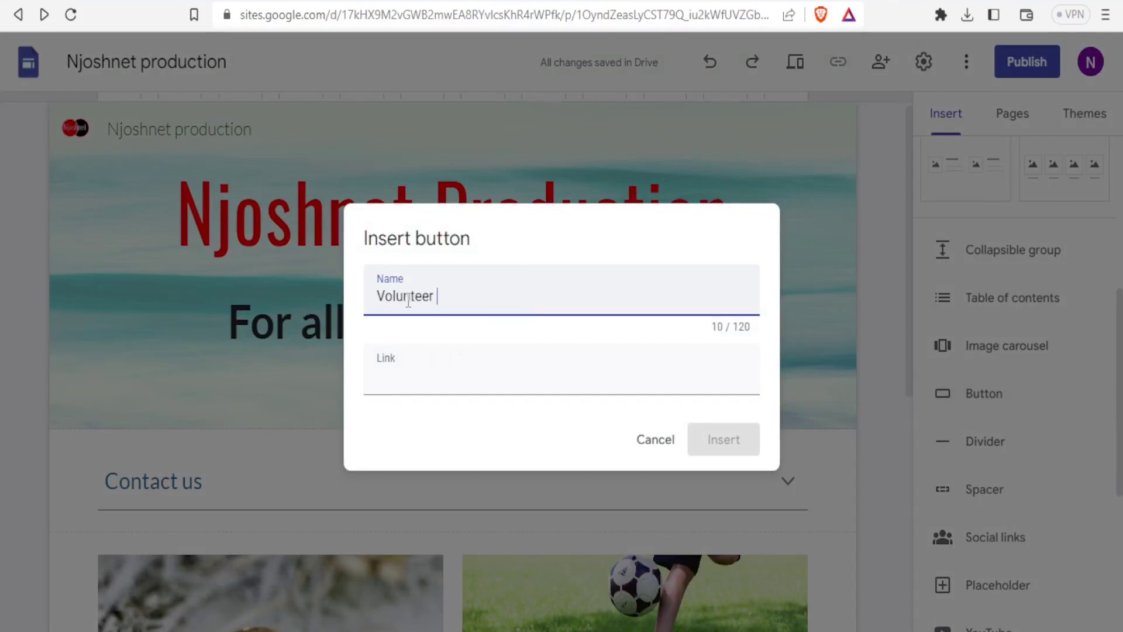
click(384, 376)
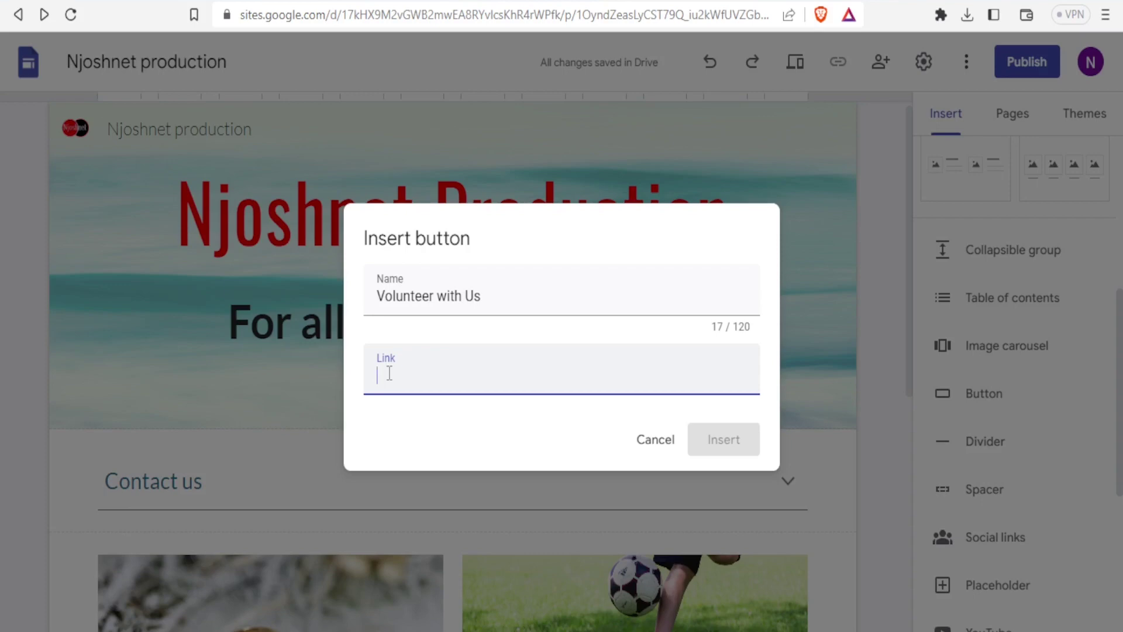
text(https://www.youtube.com/@njoshnetproduction)
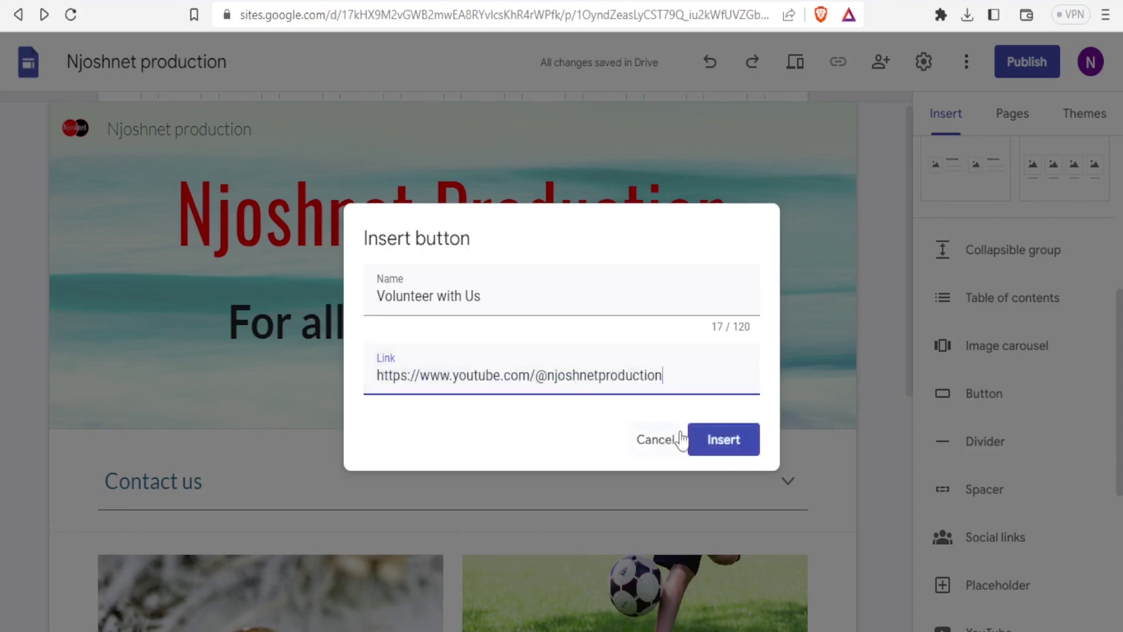
click(708, 448)
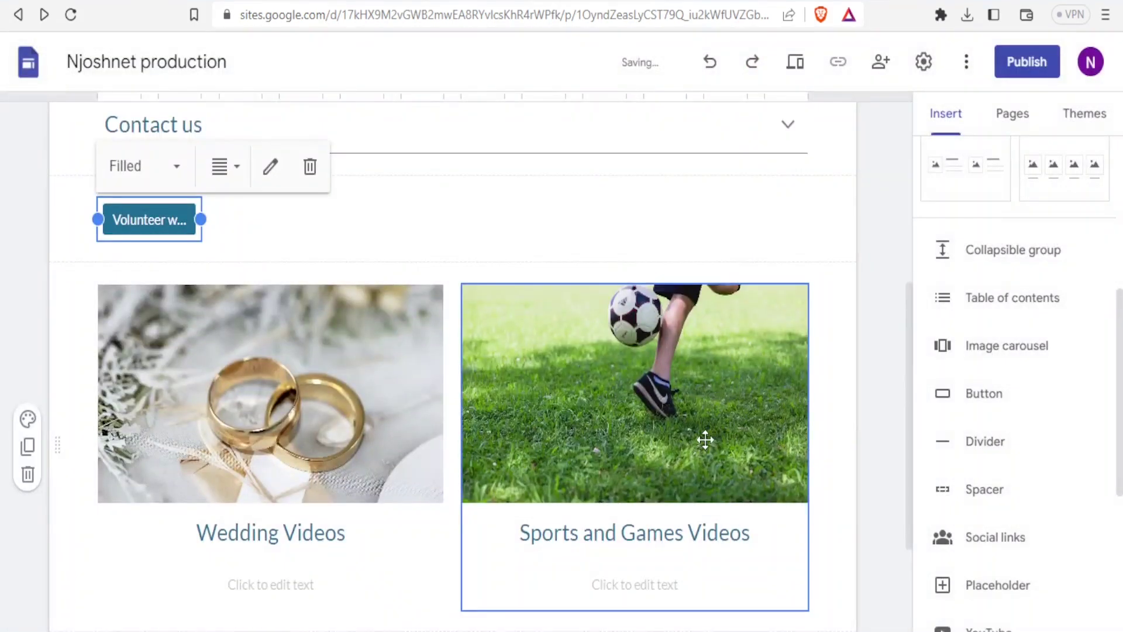
drag(200, 219, 322, 220)
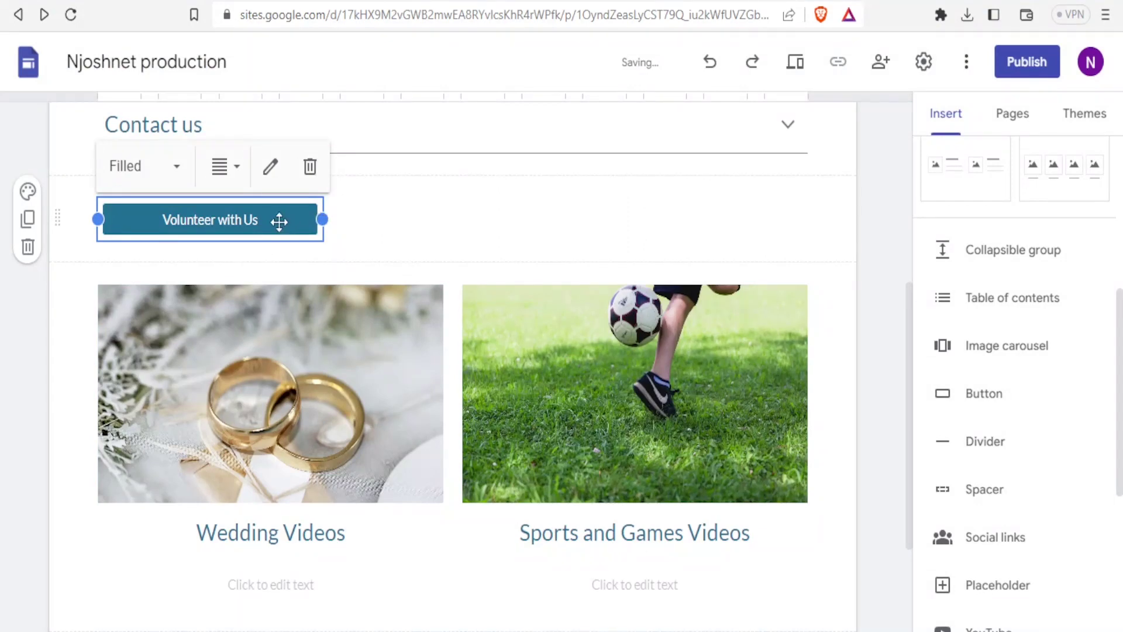
click(492, 221)
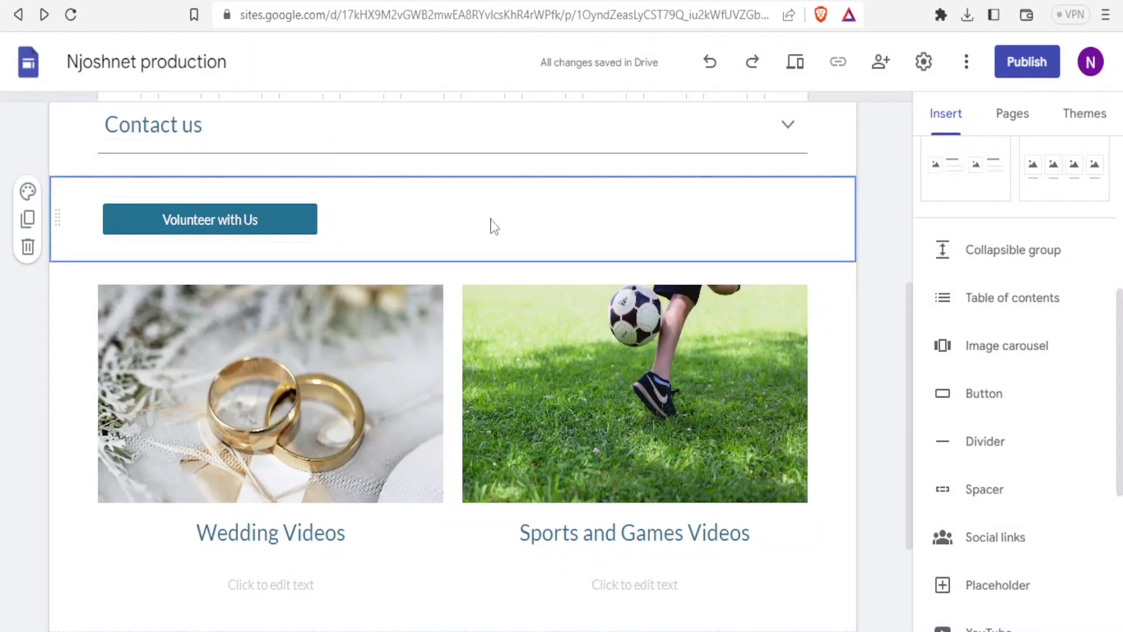
Start a social link using a green WhatsApp image from a 'whatsapp icon' Google Images search as its icon
click(871, 263)
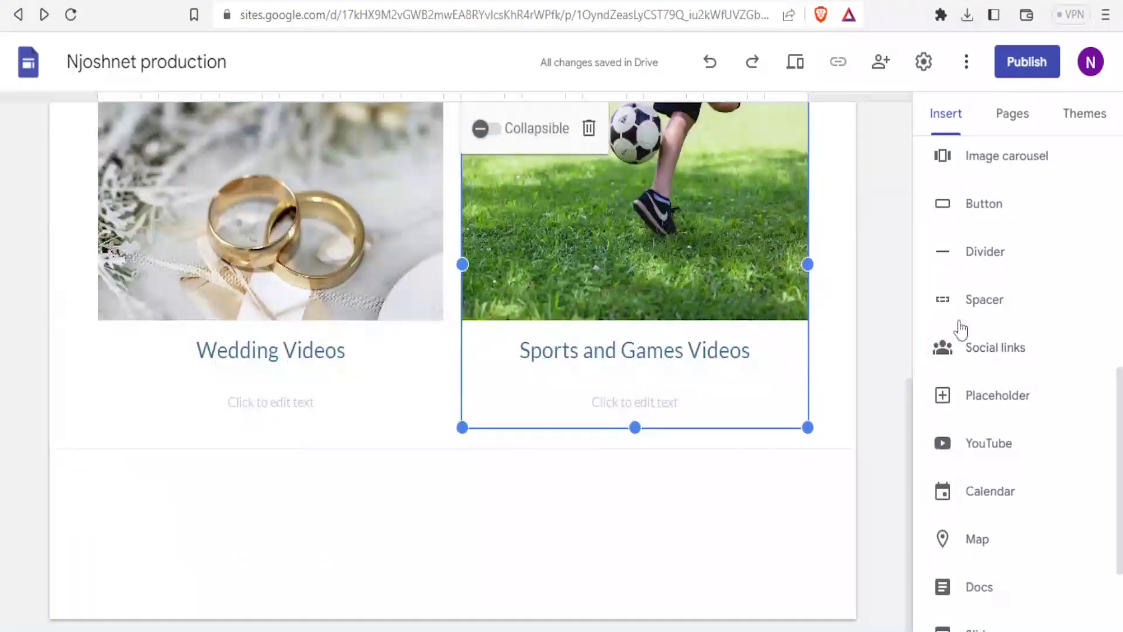
click(973, 351)
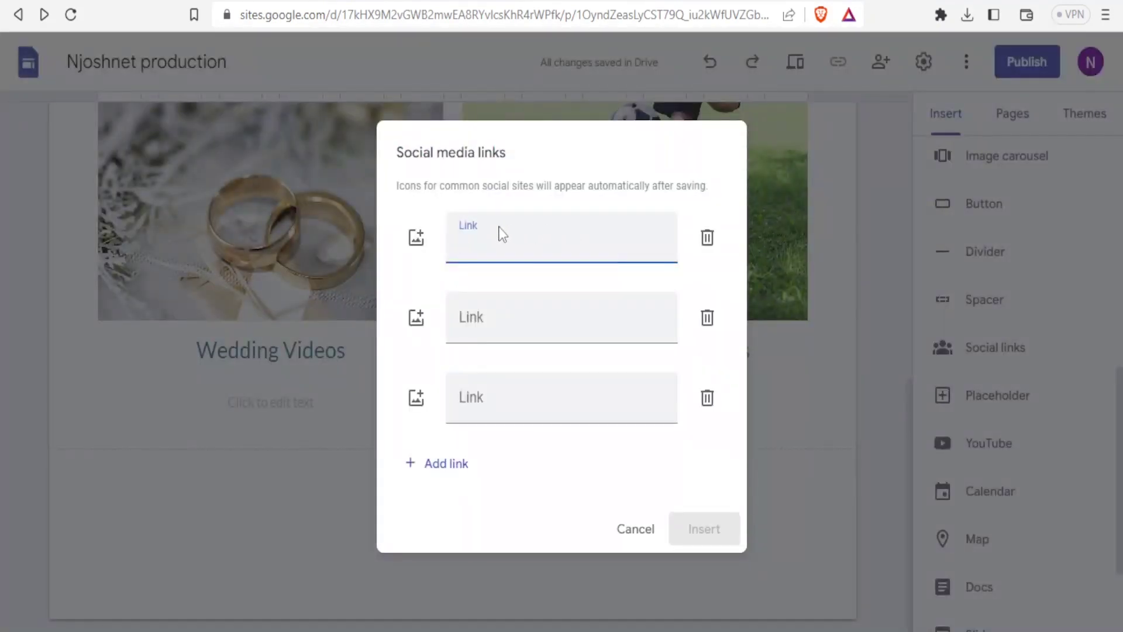
click(421, 240)
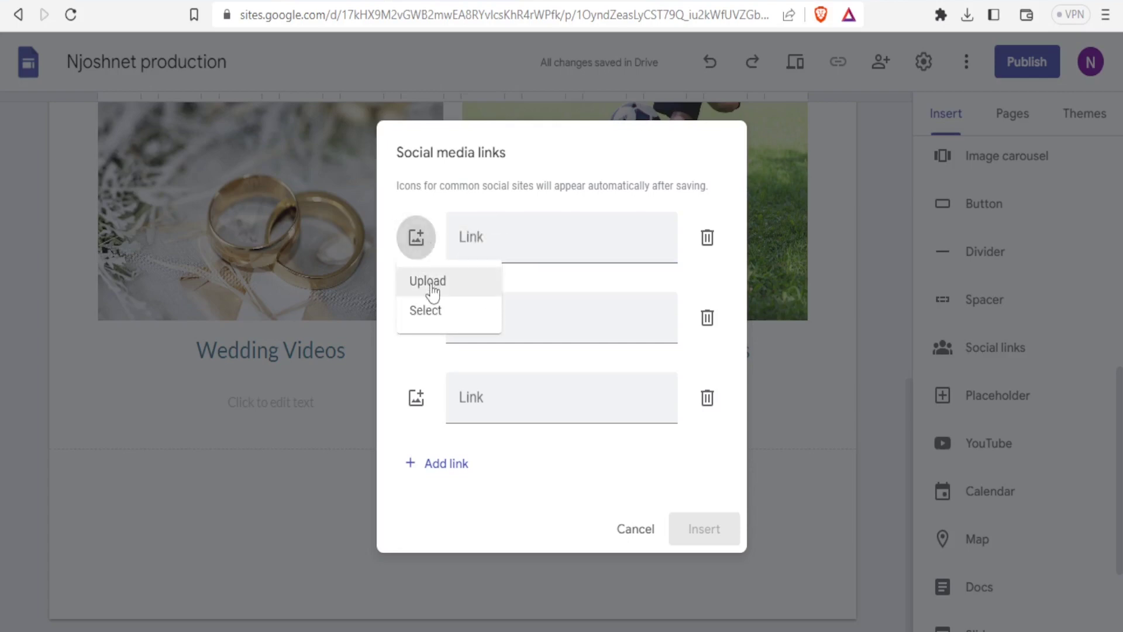
click(428, 311)
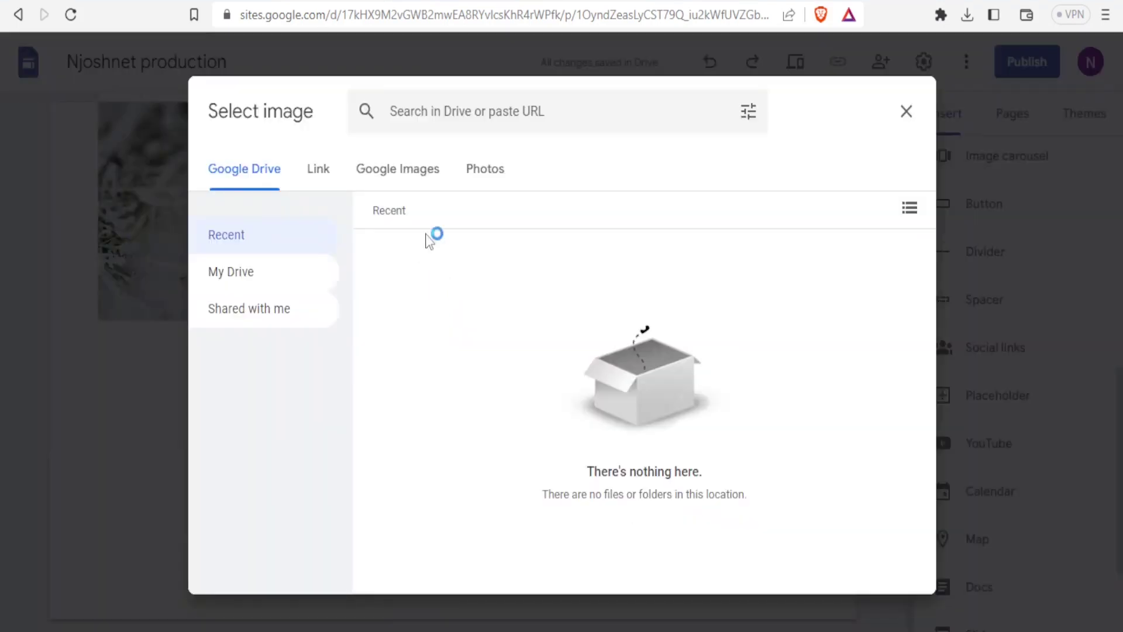
click(416, 173)
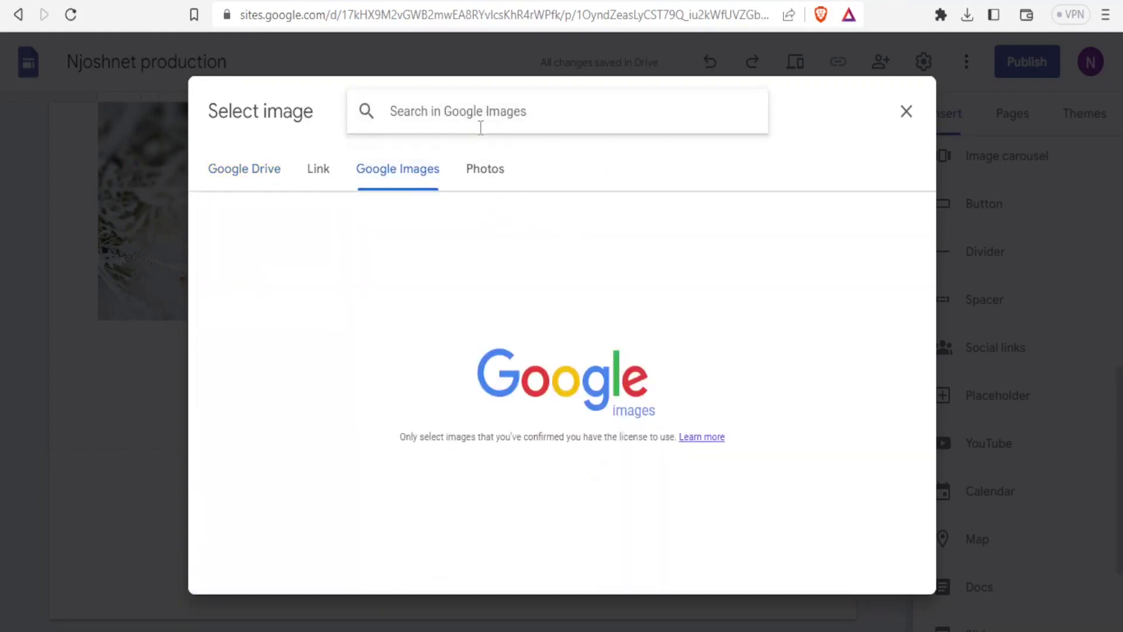
text(whatsapp icon)
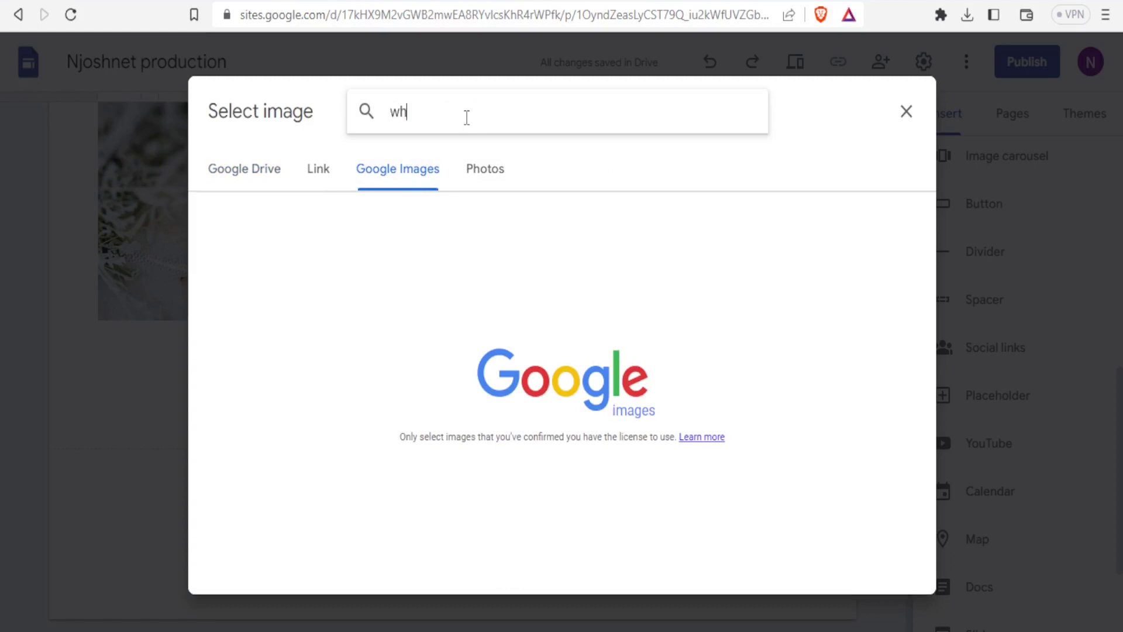
key(Return)
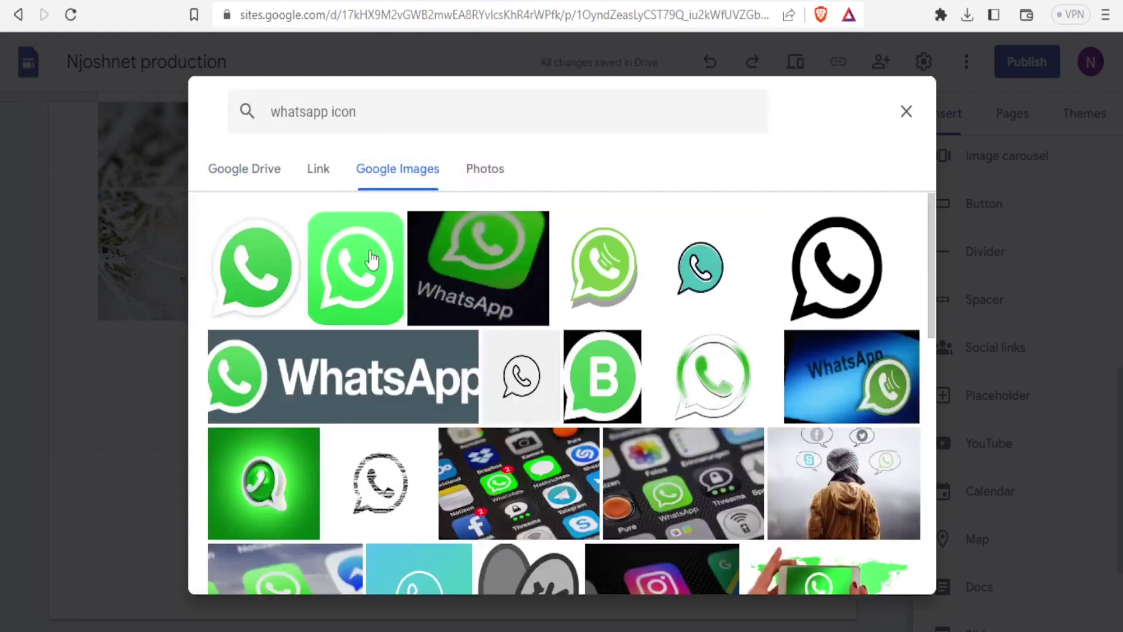
click(364, 266)
click(901, 565)
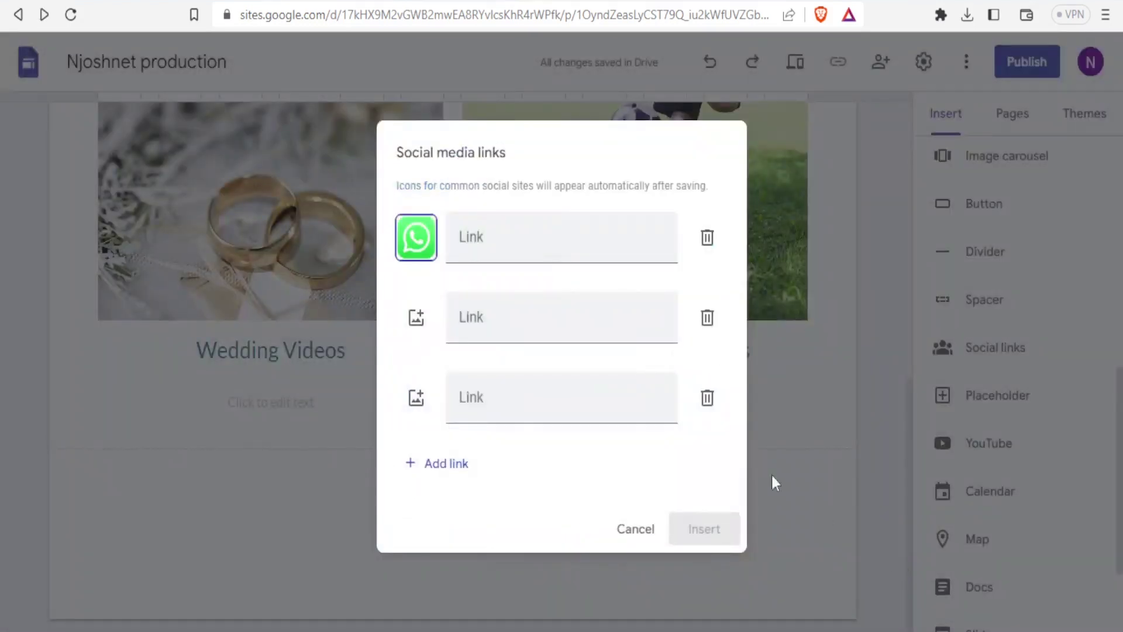
Paste the YouTube channel address as the link and insert the social links block
click(472, 241)
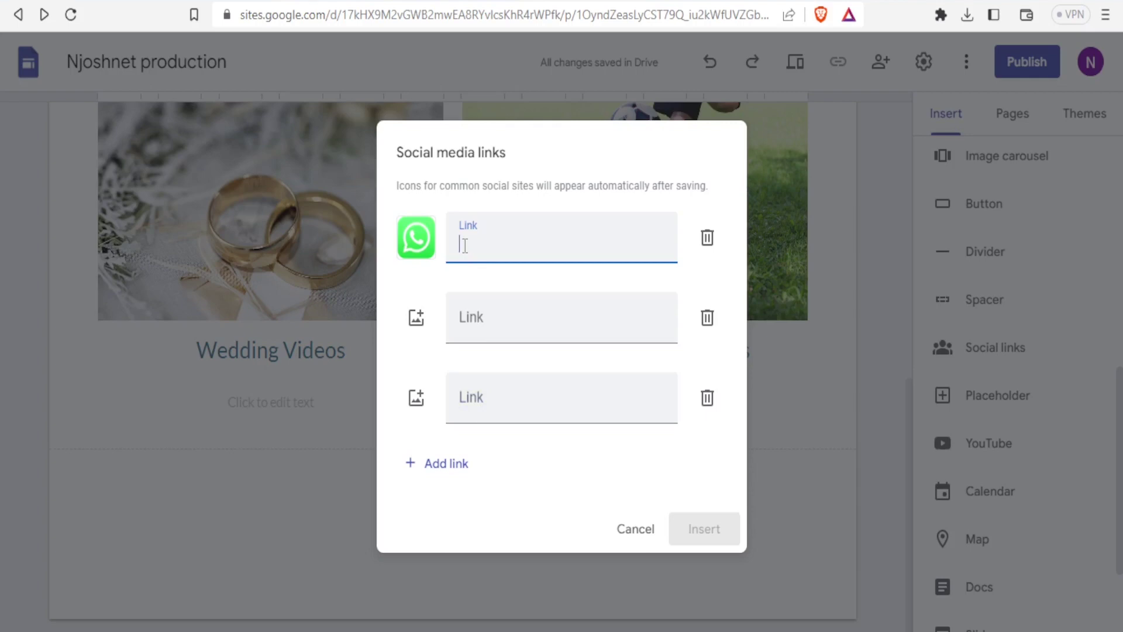
text(https://www.youtube.com/@njoshnetproduction)
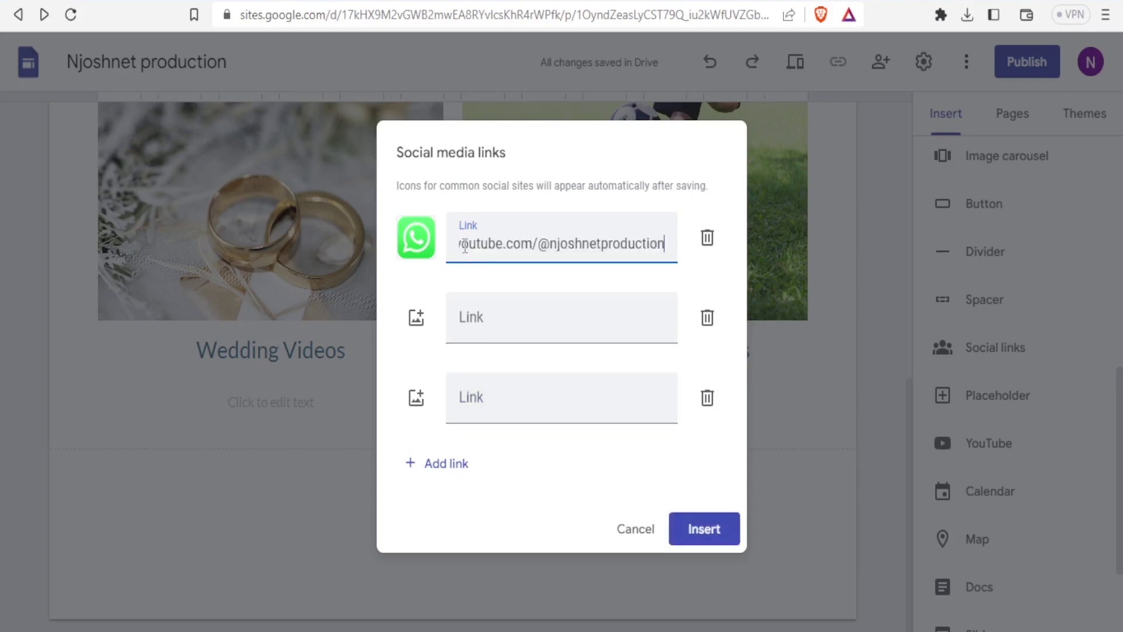
click(691, 531)
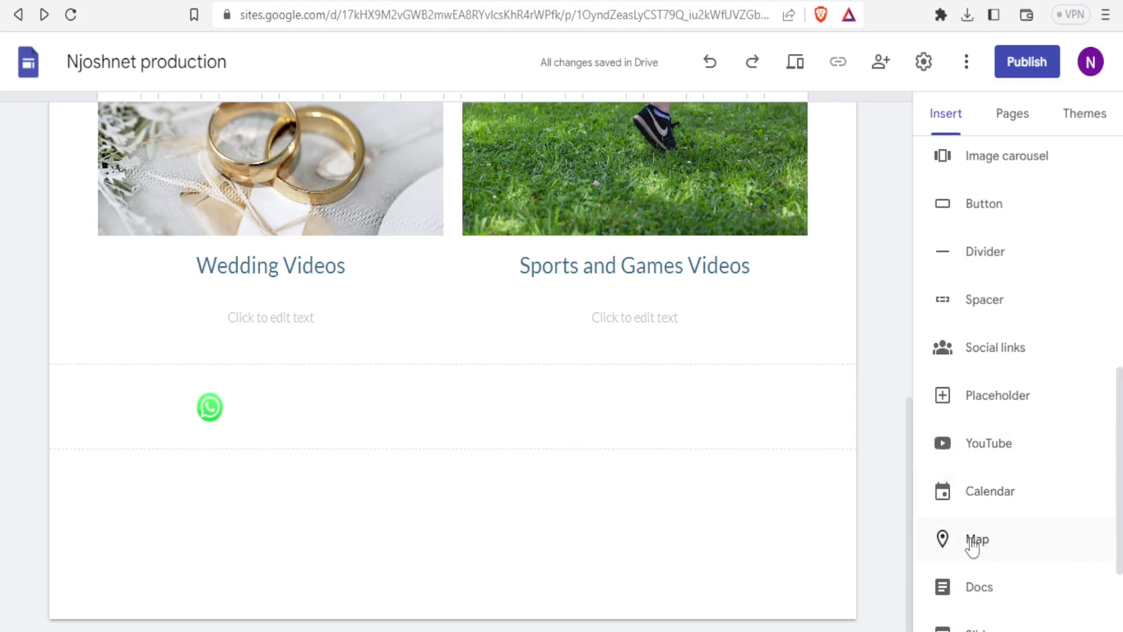
Embed a map of Nakuru, Kenya beneath the WhatsApp link by searching 'Nakuru'
drag(1120, 468, 1119, 534)
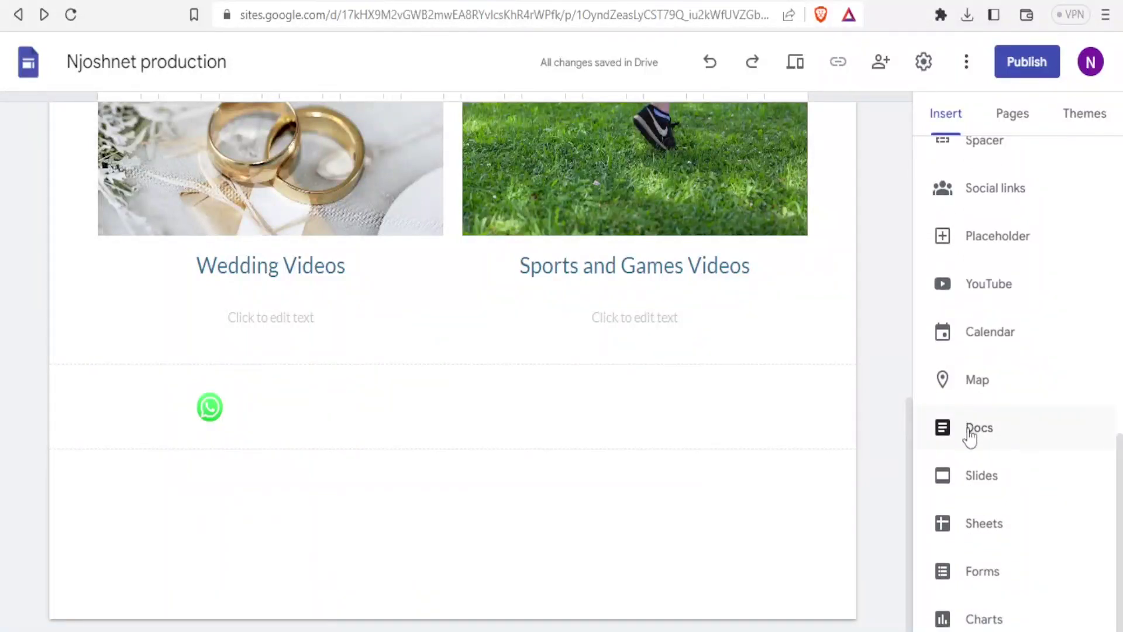
click(966, 385)
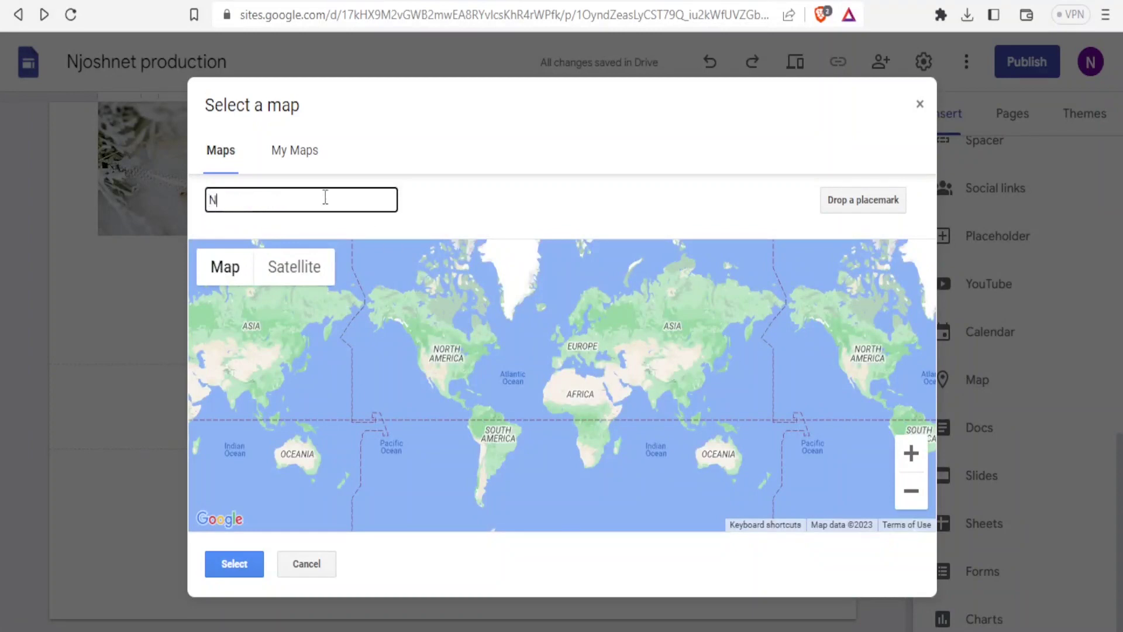
text(Nakuru)
click(280, 233)
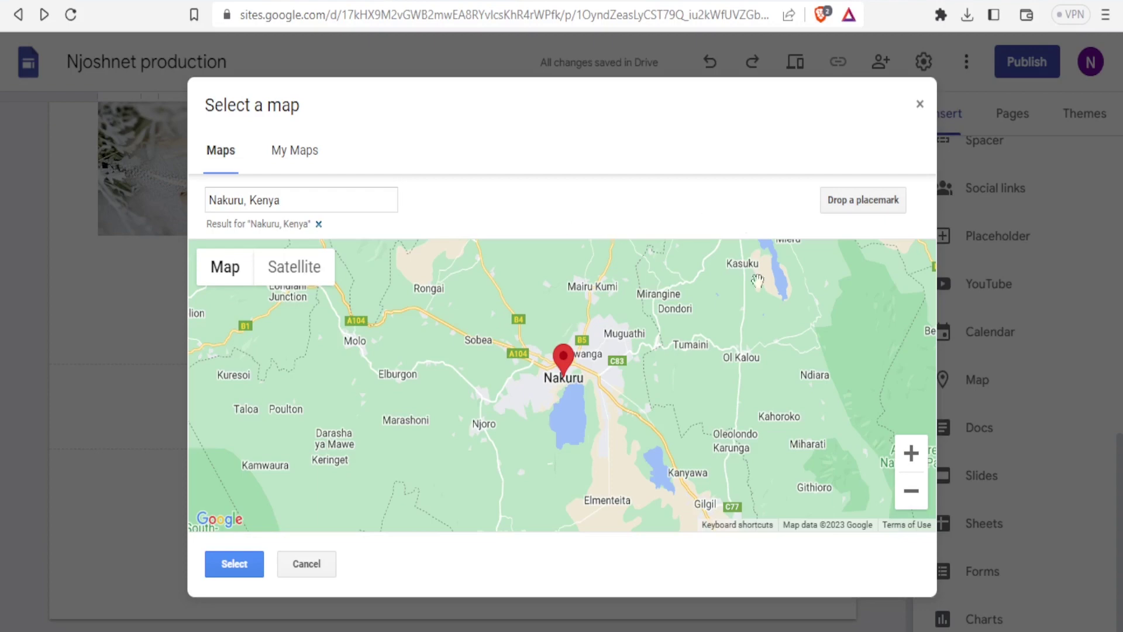
click(234, 564)
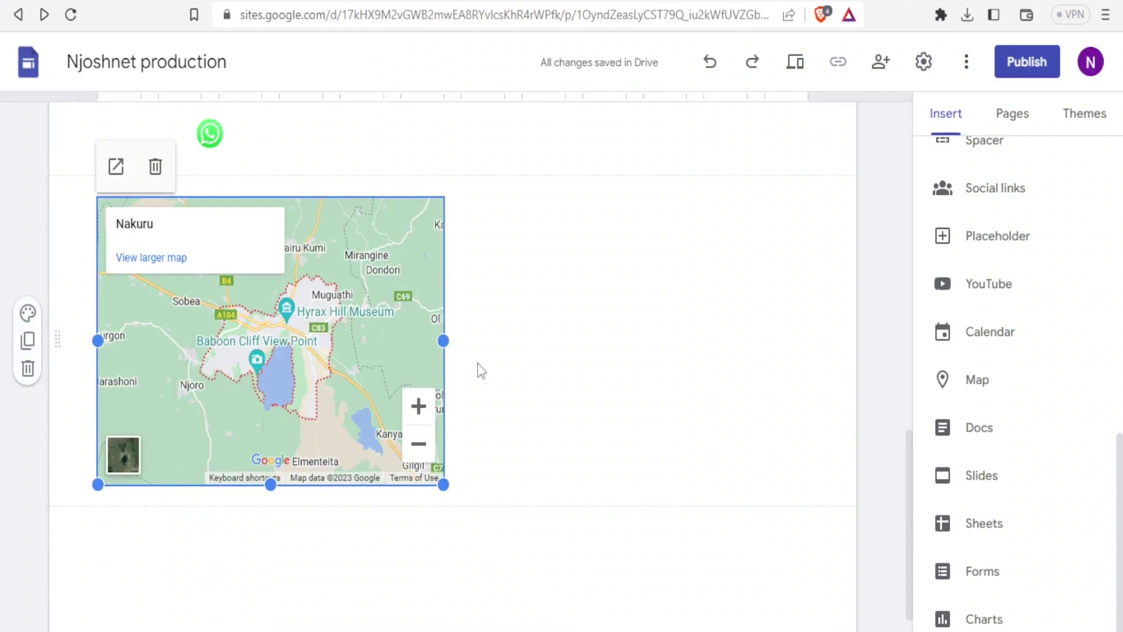
drag(908, 504, 906, 155)
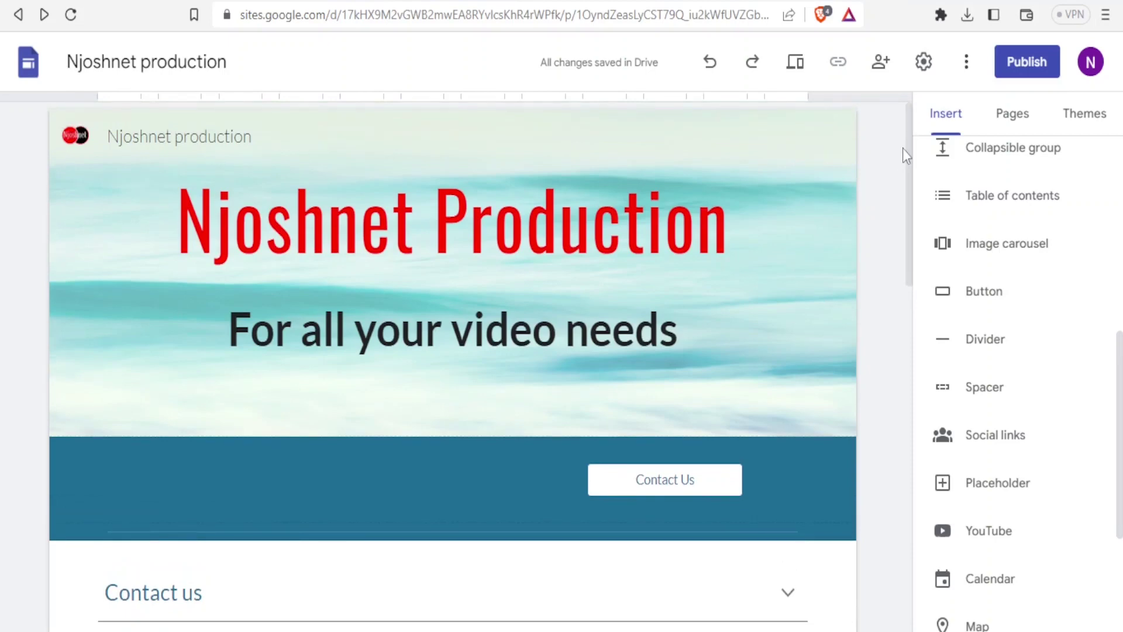
mouse_move(907, 151)
mouse_down()
mouse_move(910, 172)
mouse_move(911, 153)
mouse_up()
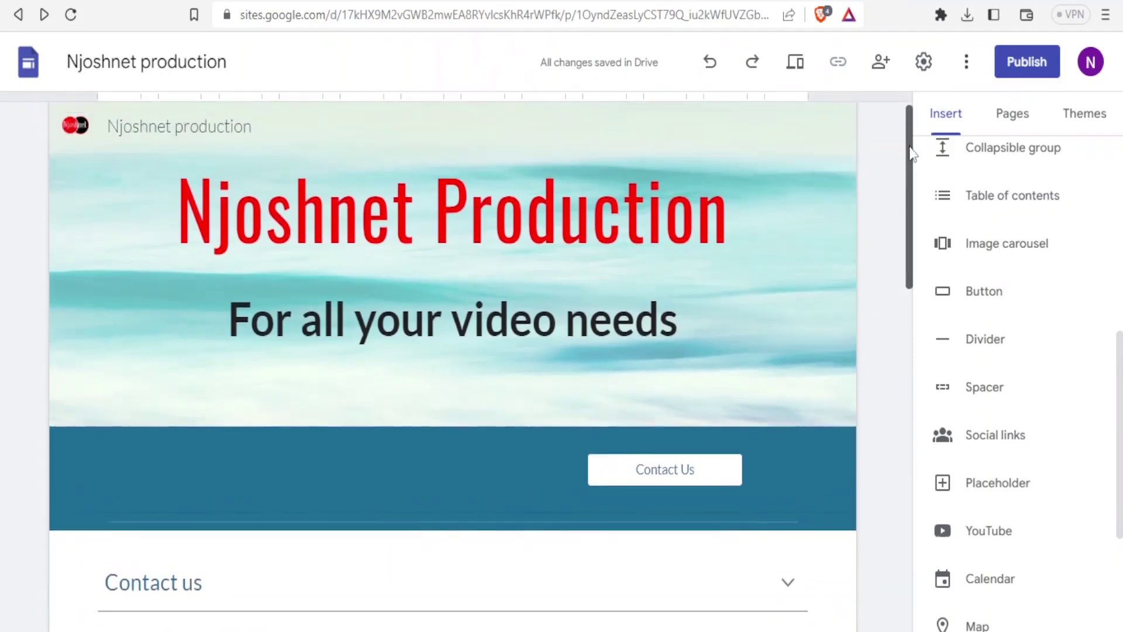
scroll(747, 153, up, 1)
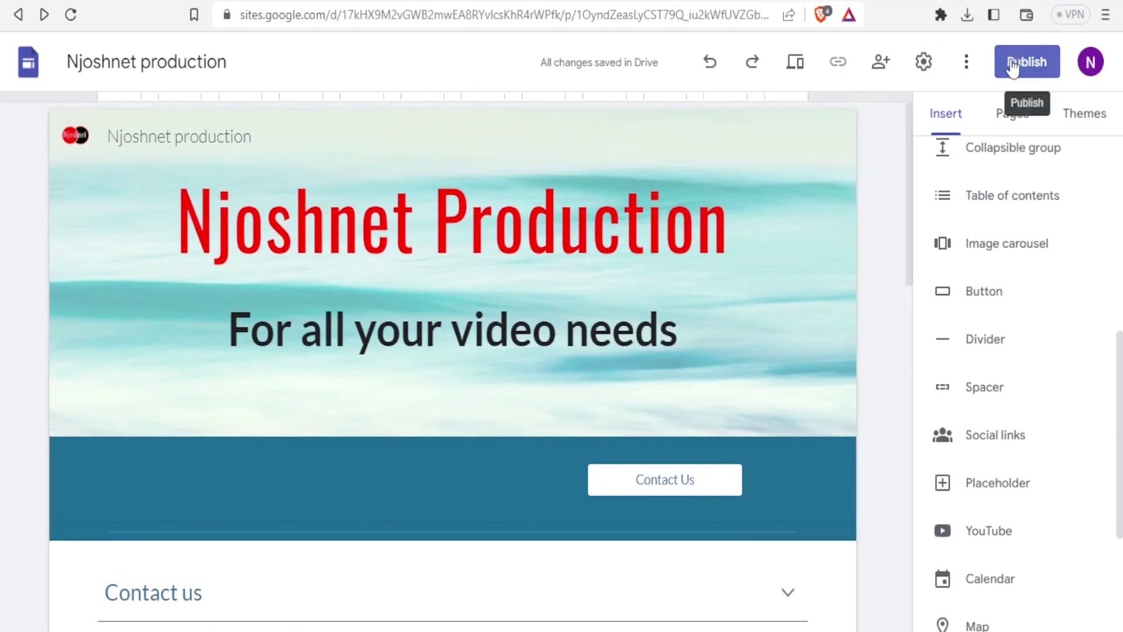
click(967, 64)
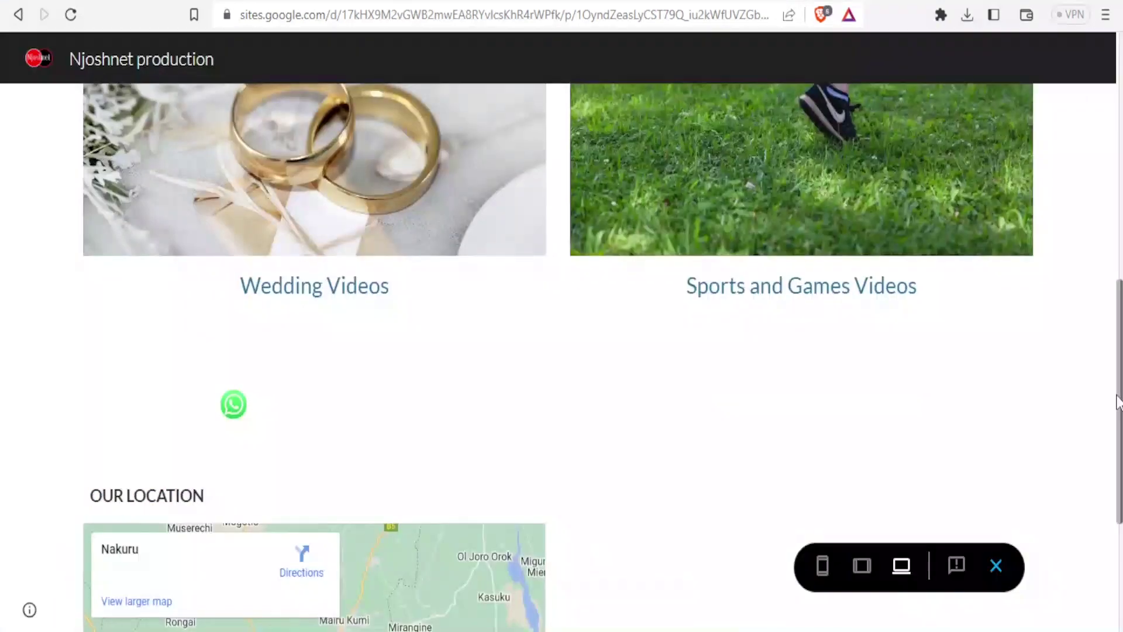
scroll(1111, 258, up, 10)
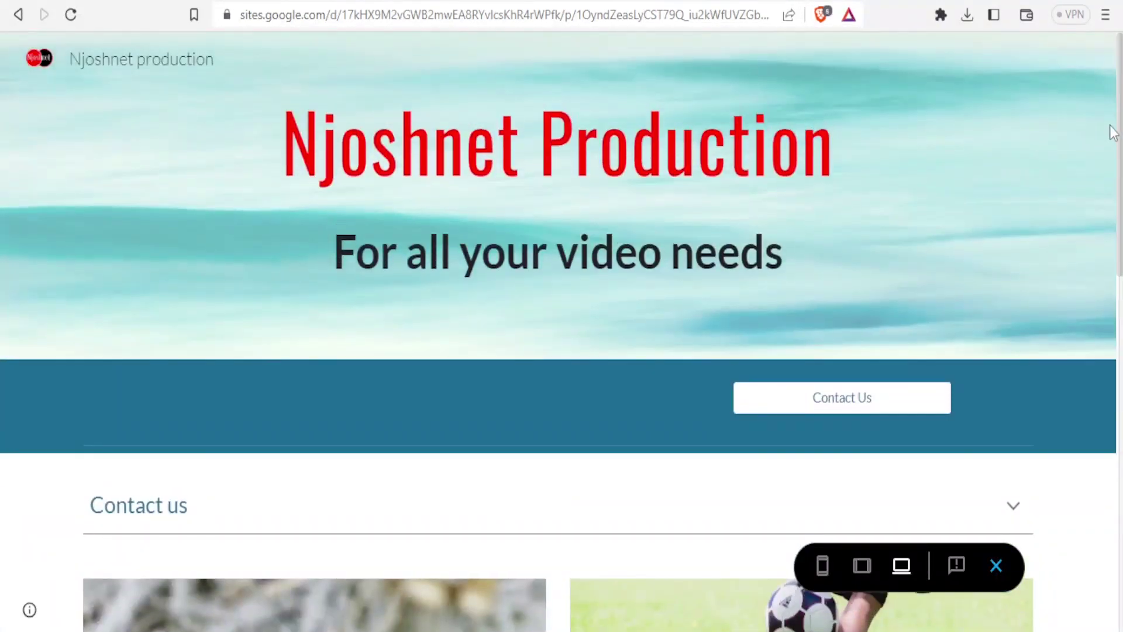
scroll(1118, 141, down, 3)
scroll(1117, 234, down, 2)
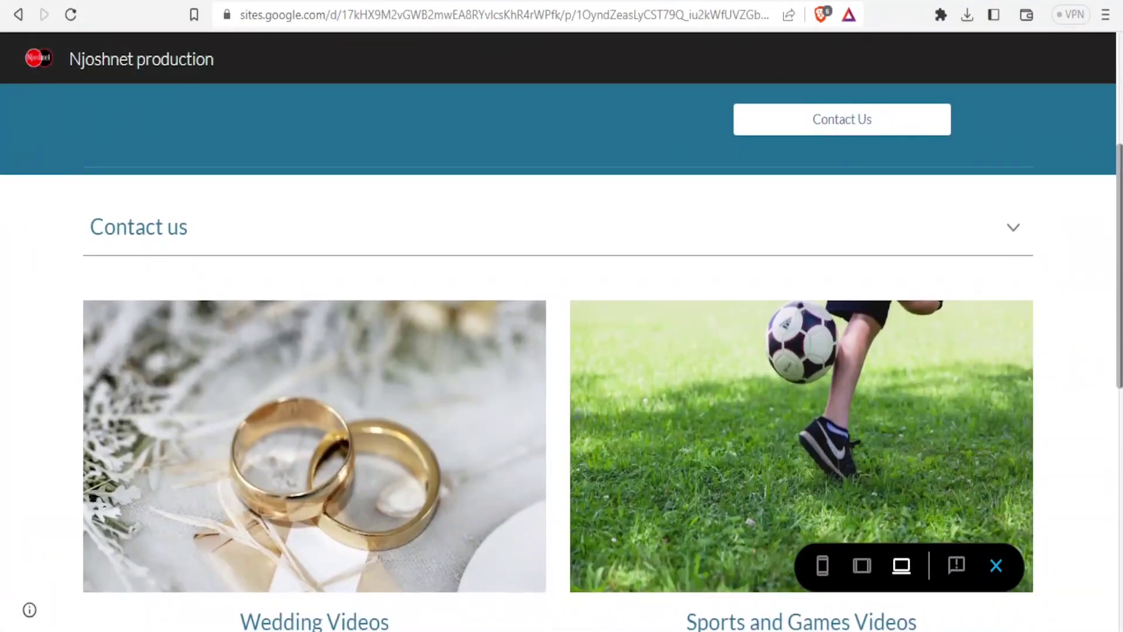
click(823, 566)
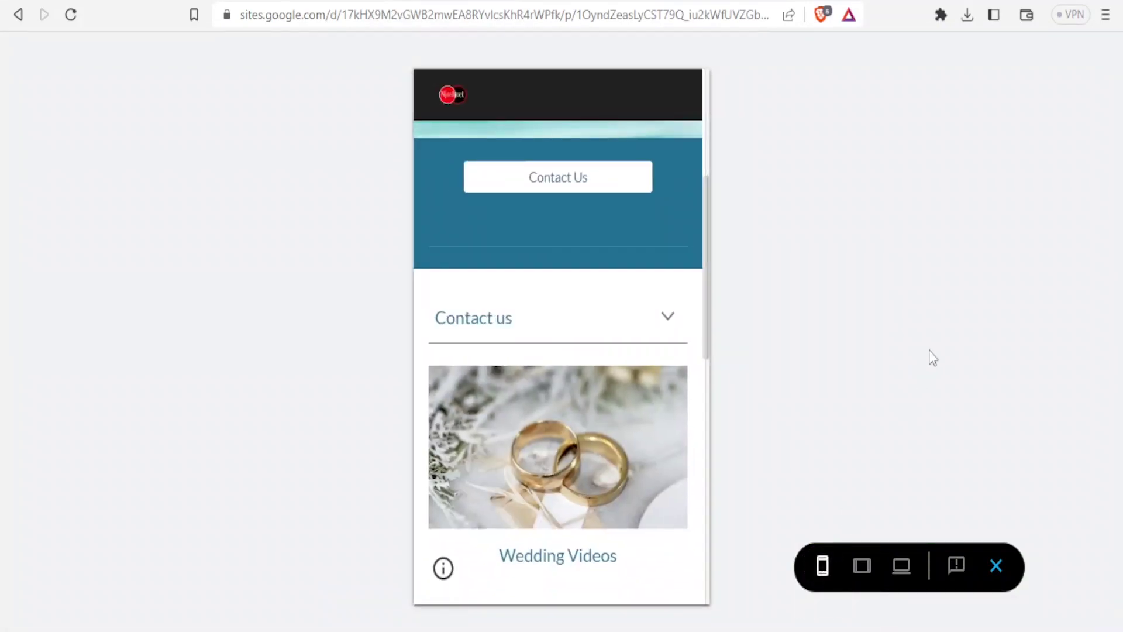
drag(704, 329, 701, 395)
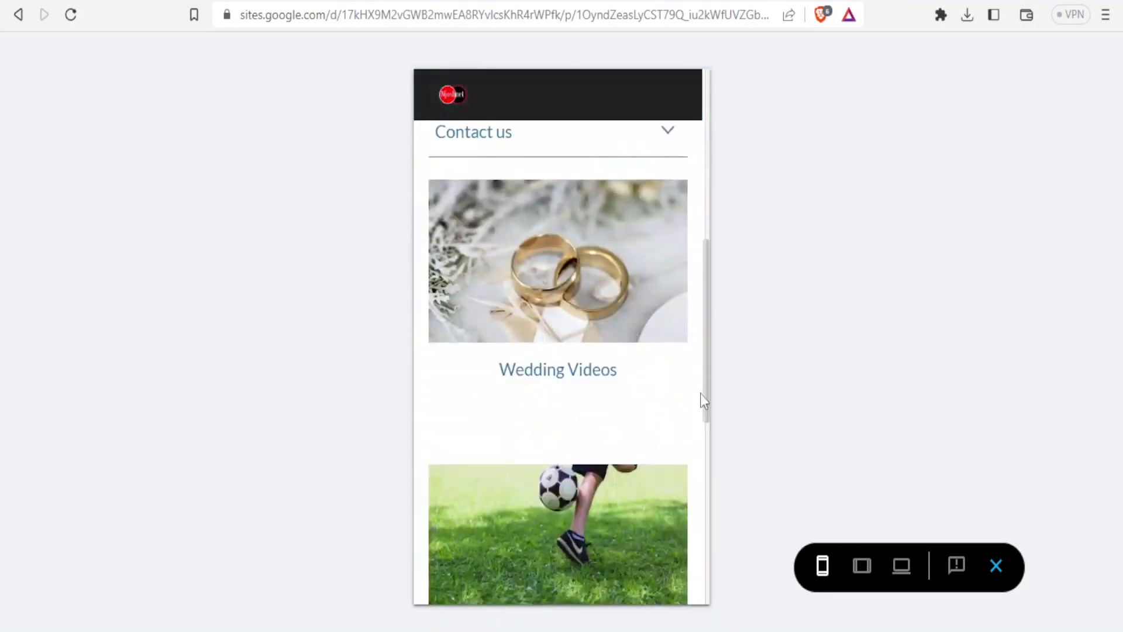
click(901, 565)
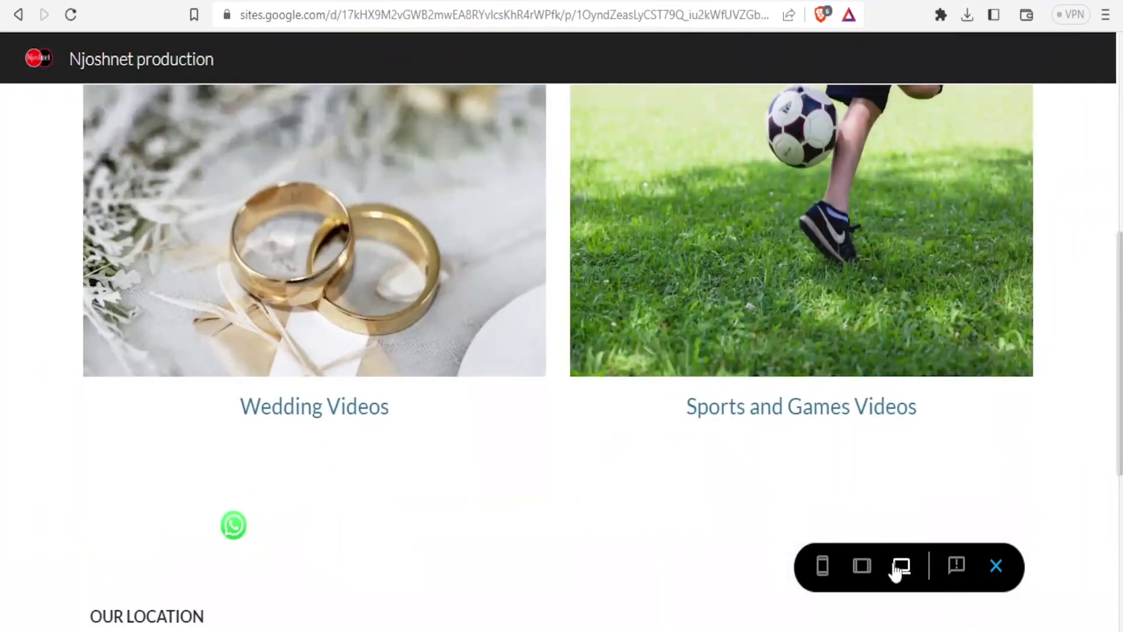
click(993, 576)
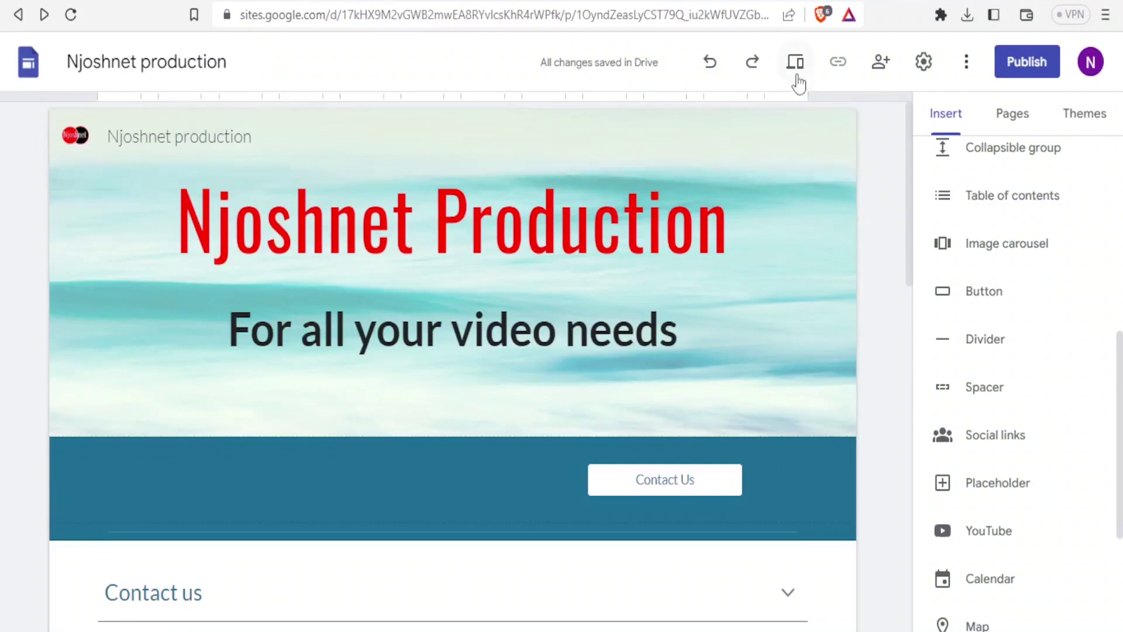
Publish the site at the njoshnet-production address after confirming public viewing in the sharing settings
click(1014, 65)
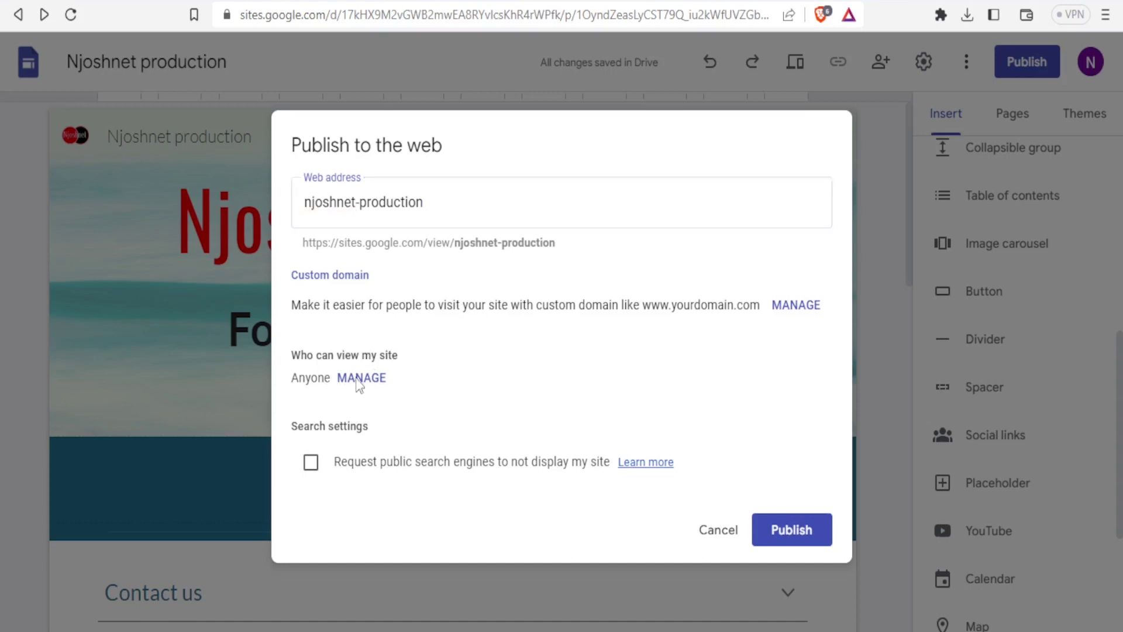
click(358, 379)
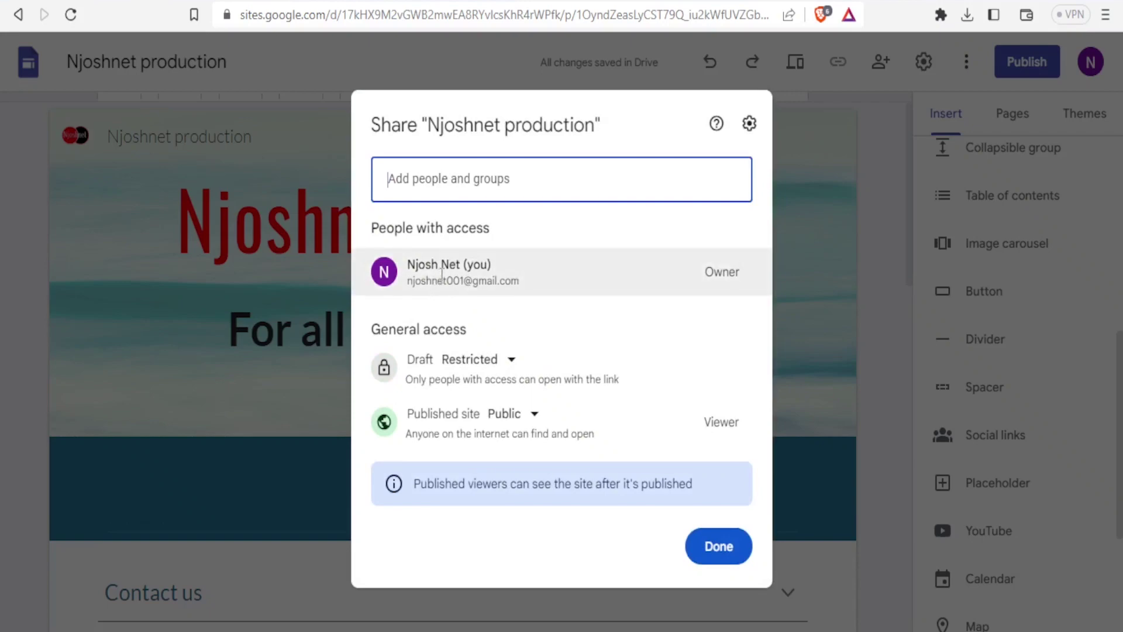
mouse_move(442, 274)
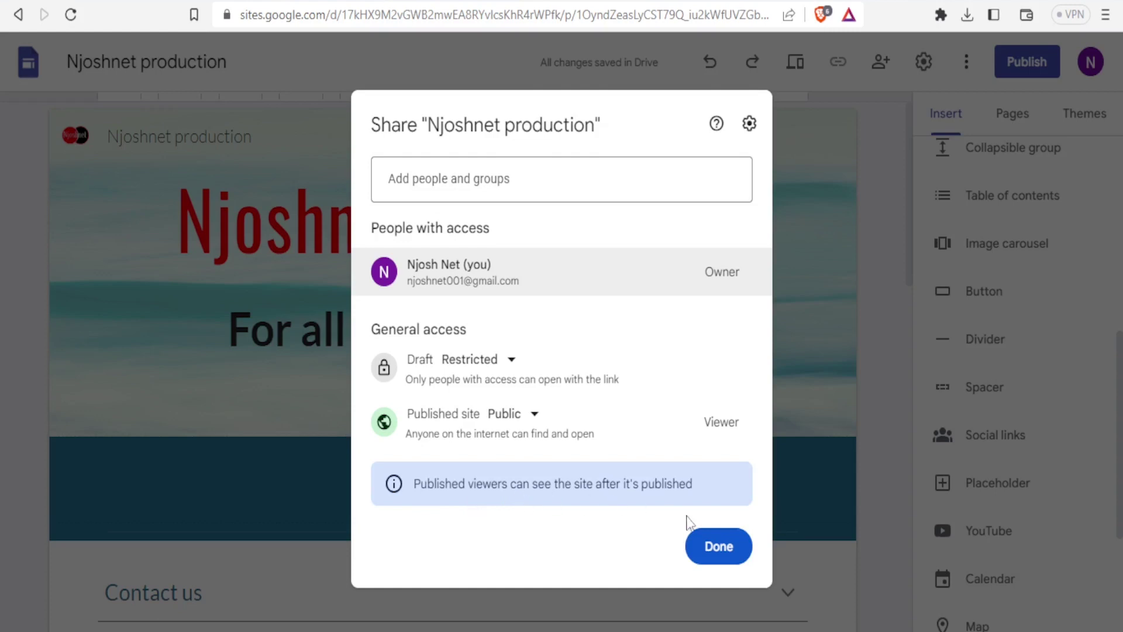
click(717, 550)
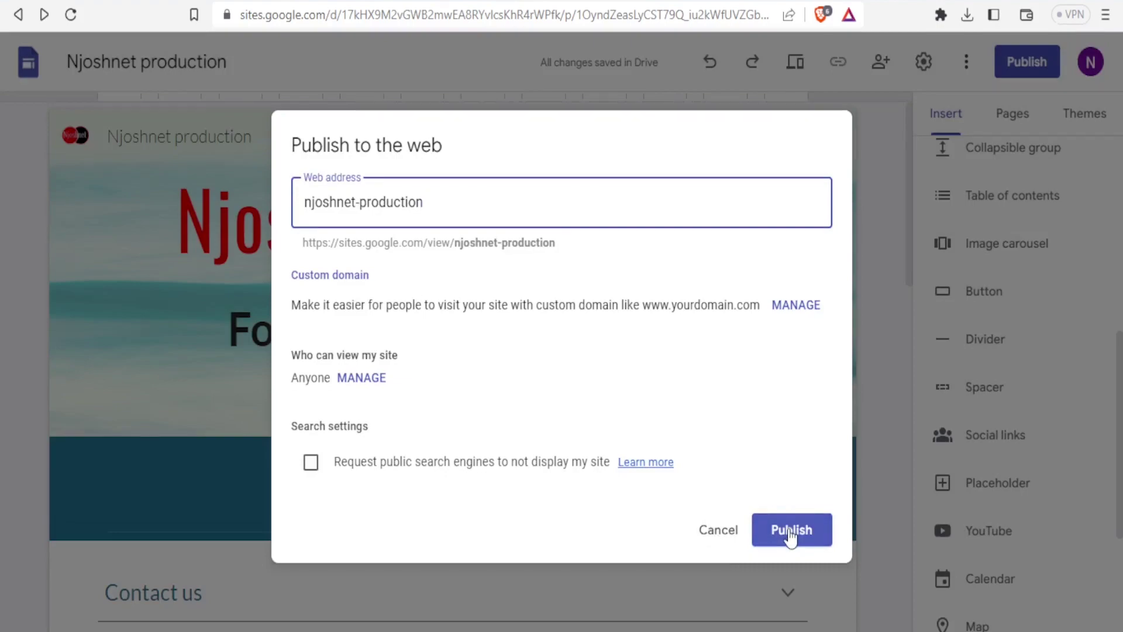
click(791, 530)
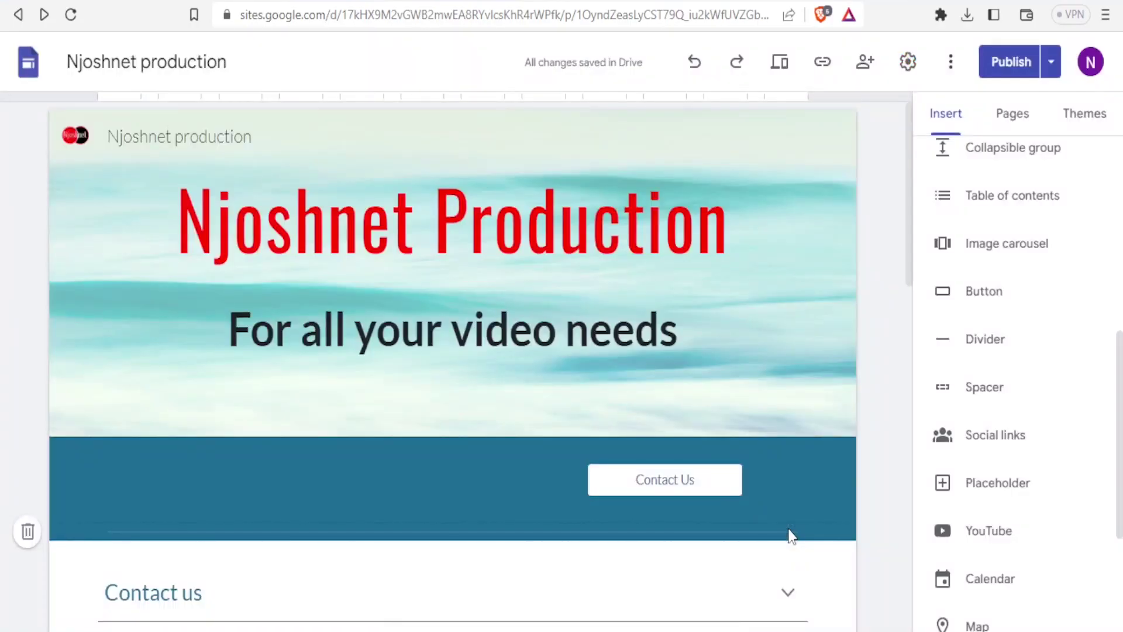
click(1052, 65)
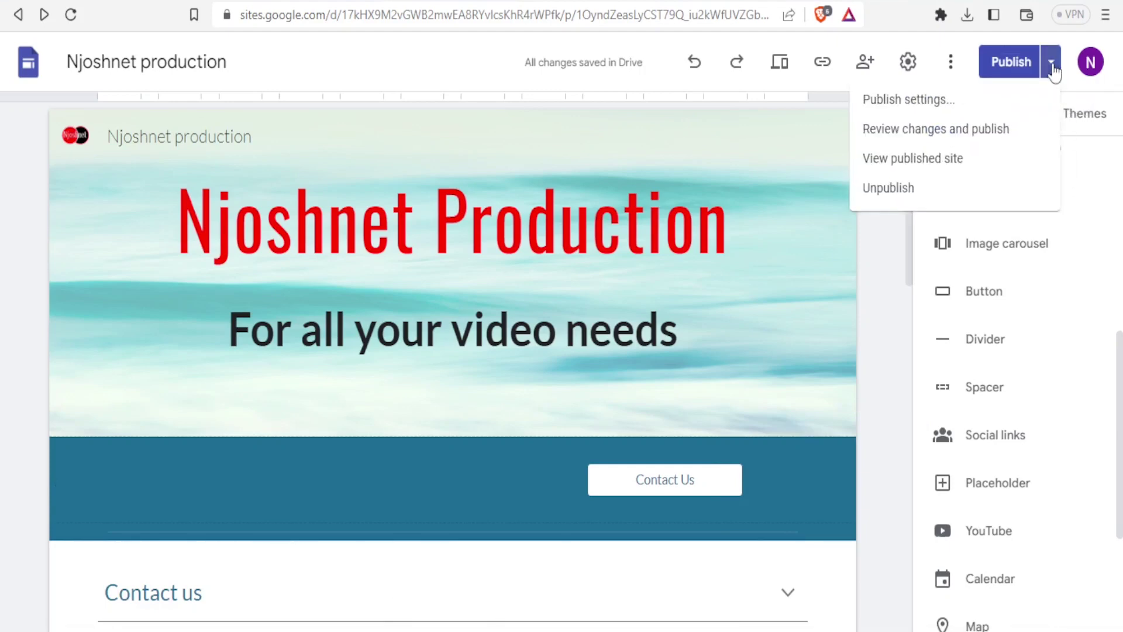